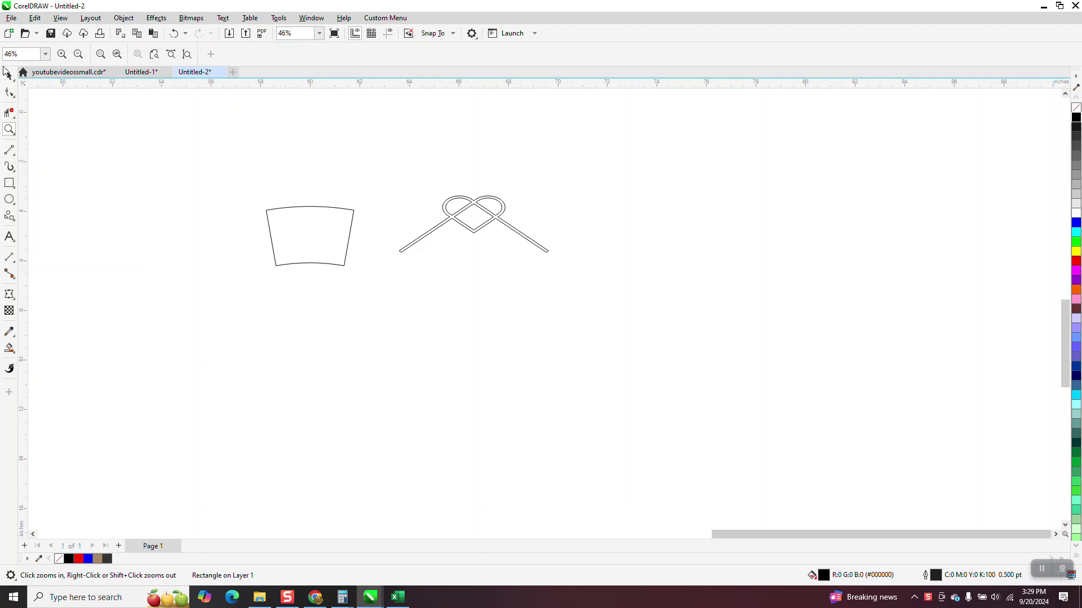
- Try a flipped copy of the heart ornament over the original, and remove that copy
{"action": "left_click", "coordinate": [9, 75]}
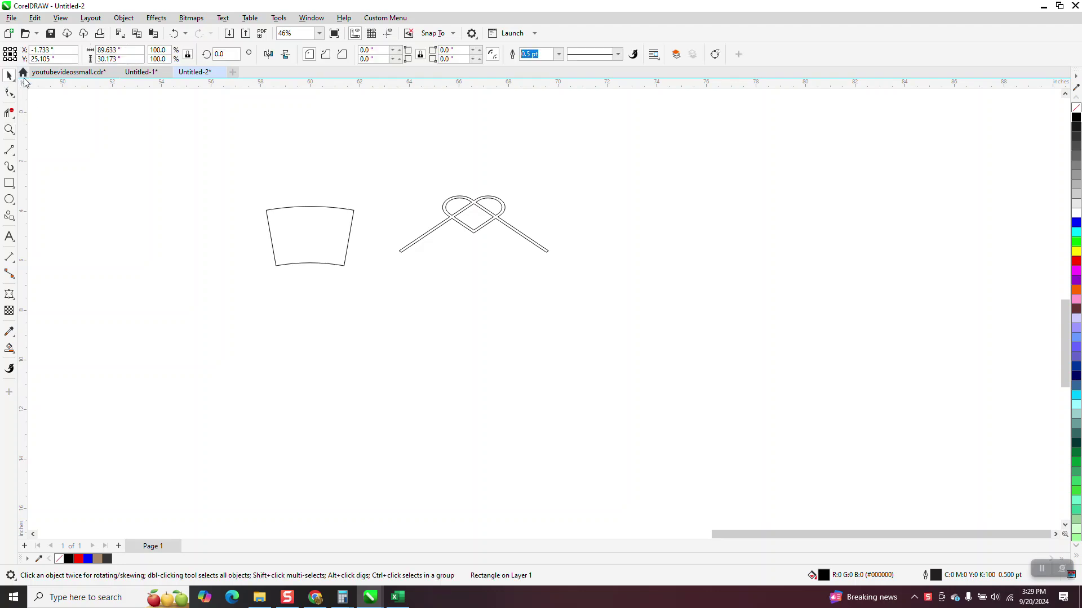
{"action": "left_click", "coordinate": [495, 214]}
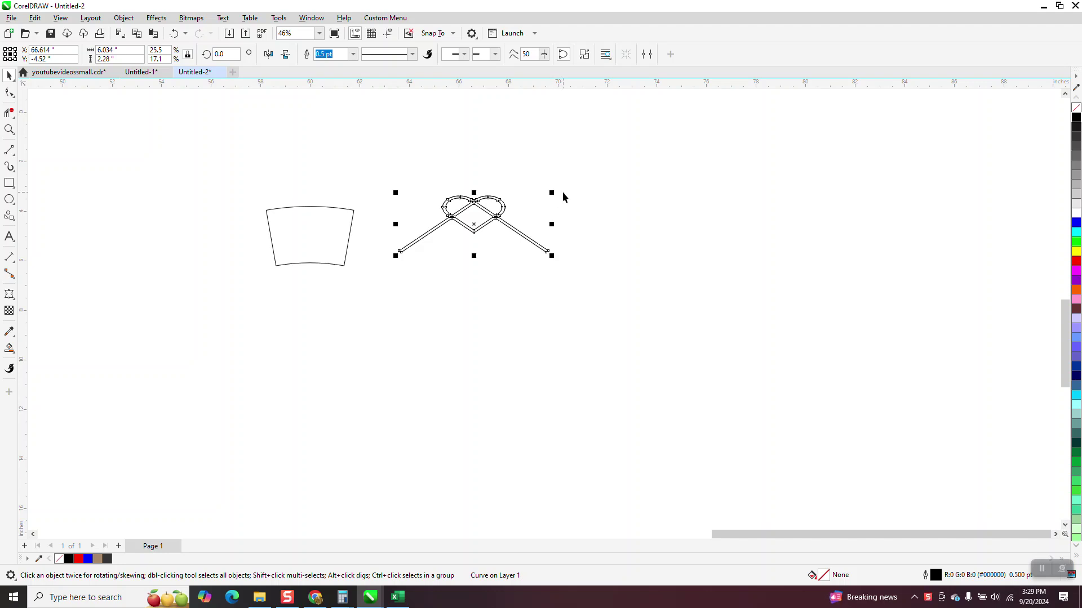
{"action": "left_click", "coordinate": [268, 54]}
{"action": "left_click", "coordinate": [286, 54]}
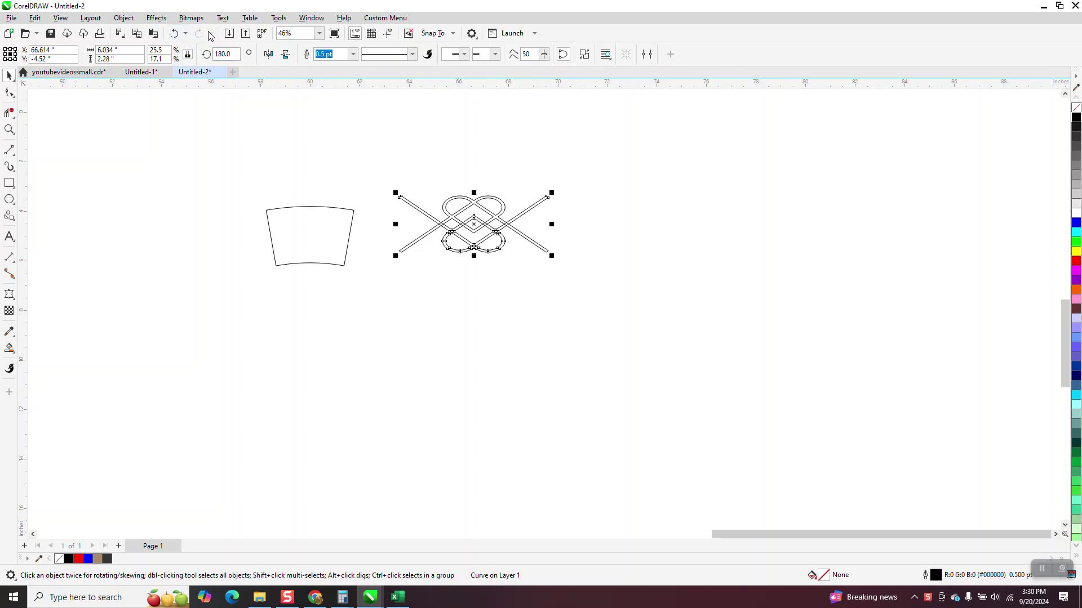
{"action": "key", "text": "Delete"}
- Shift the circle-and-line construction 20 inches right and centre the heart ornament on the page
{"action": "left_click", "coordinate": [503, 224]}
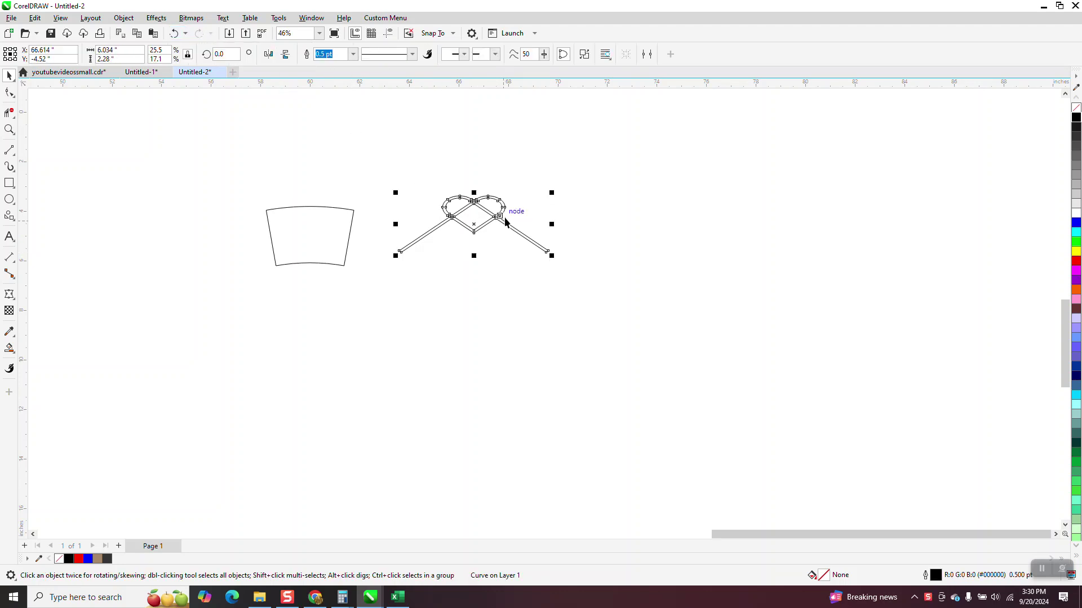
{"action": "scroll", "coordinate": [525, 233], "scroll_direction": "down", "scroll_amount": 5}
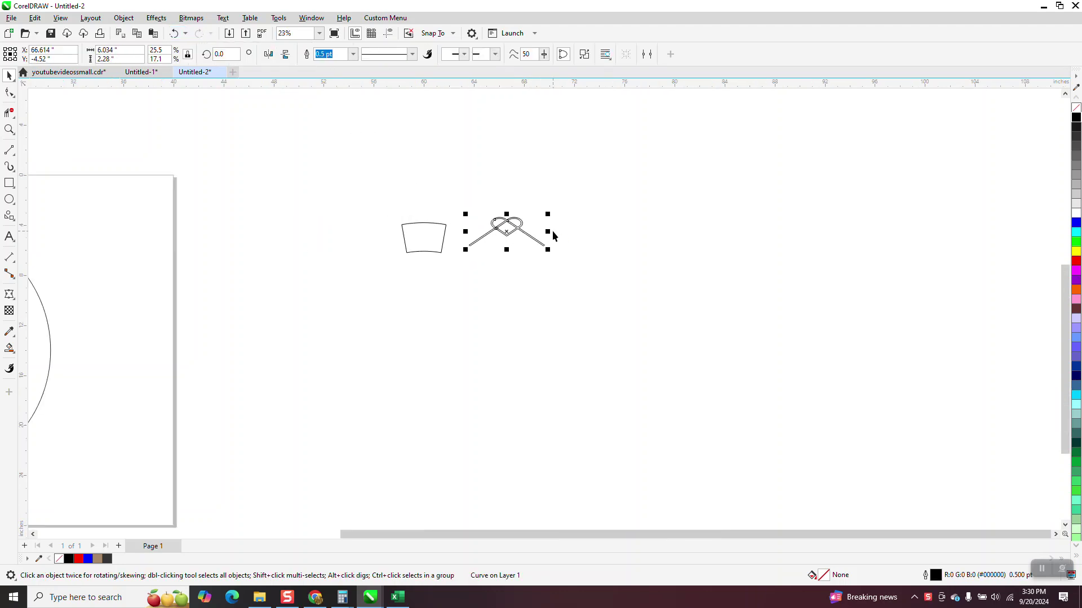
{"action": "left_click_drag", "start_coordinate": [60, 198], "coordinate": [337, 389]}
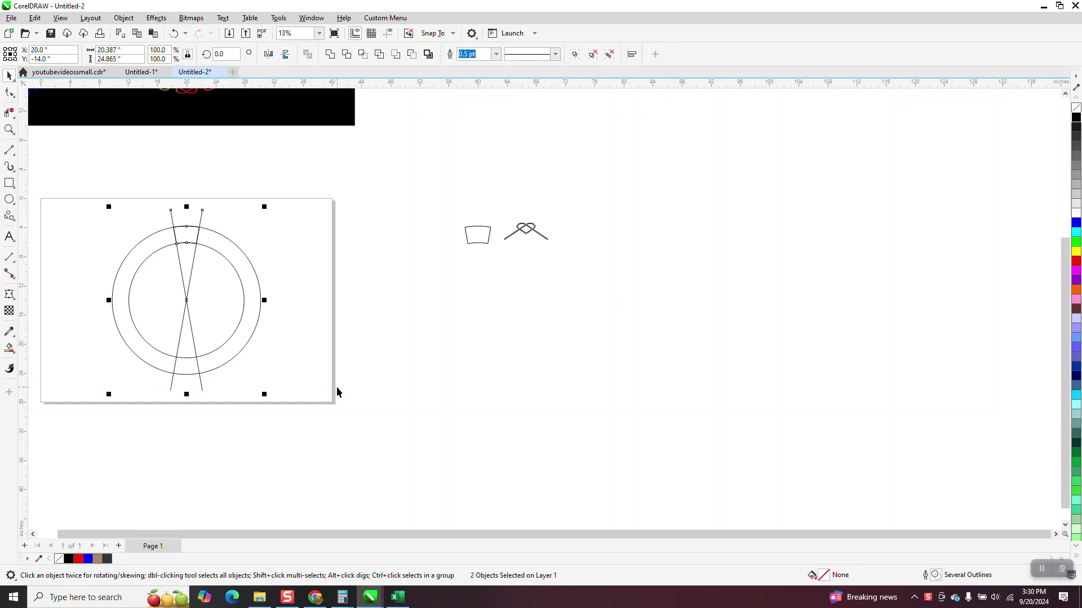
{"action": "key", "text": "Right"}
{"action": "left_click", "coordinate": [524, 228]}
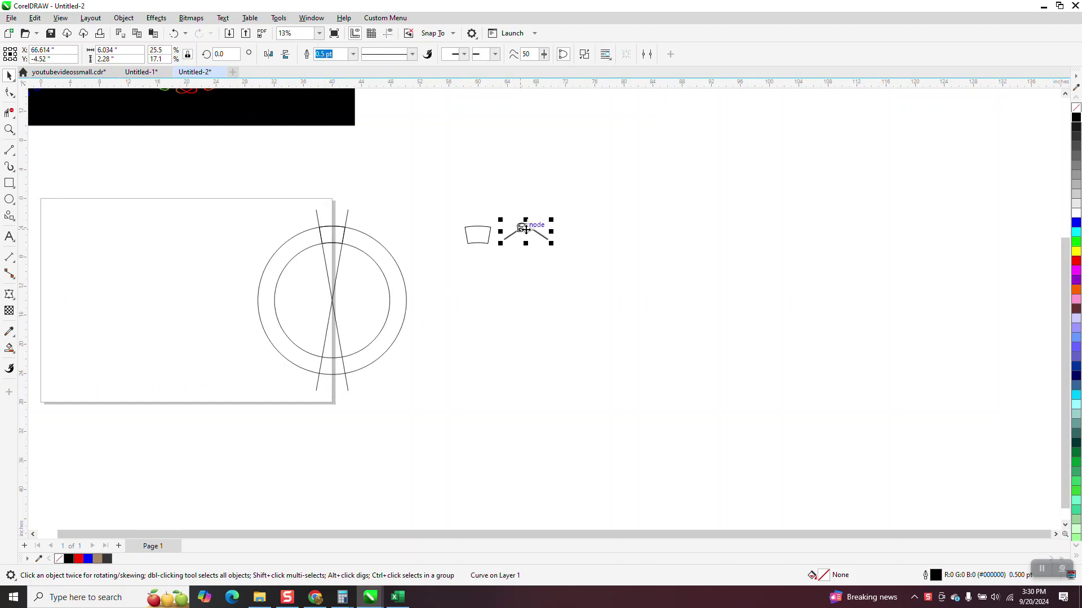
{"action": "key", "text": "p"}
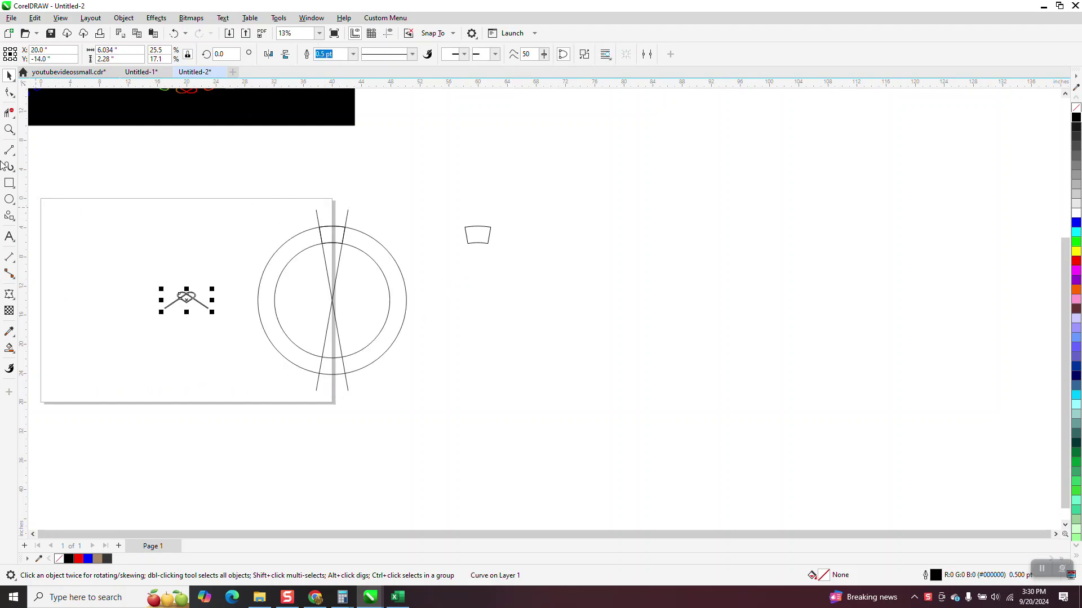
- Set up the Twirl tool with a 1-inch nib for the heart ornament
{"action": "left_click", "coordinate": [9, 130]}
{"action": "left_click_drag", "start_coordinate": [138, 270], "coordinate": [285, 358]}
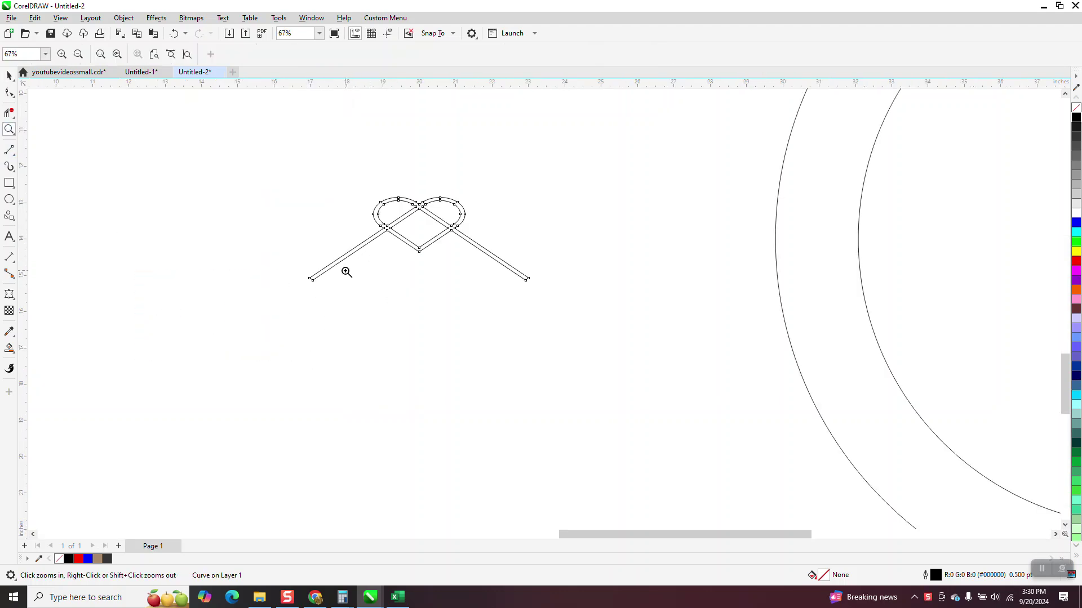
{"action": "left_click", "coordinate": [13, 99]}
{"action": "left_click", "coordinate": [46, 133]}
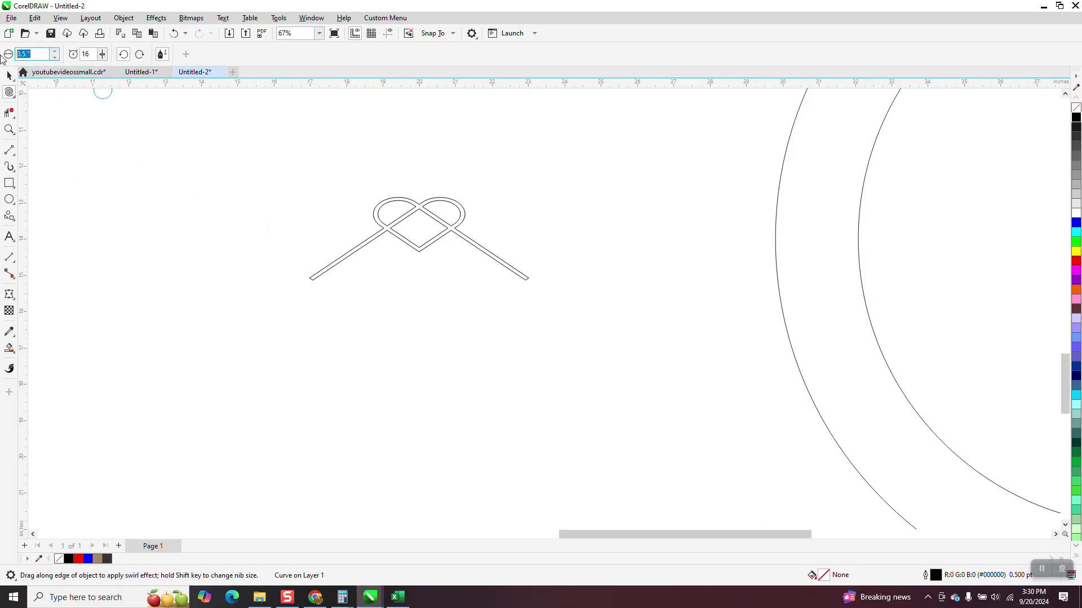
{"action": "type", "text": "1"}
{"action": "key", "text": "Return"}
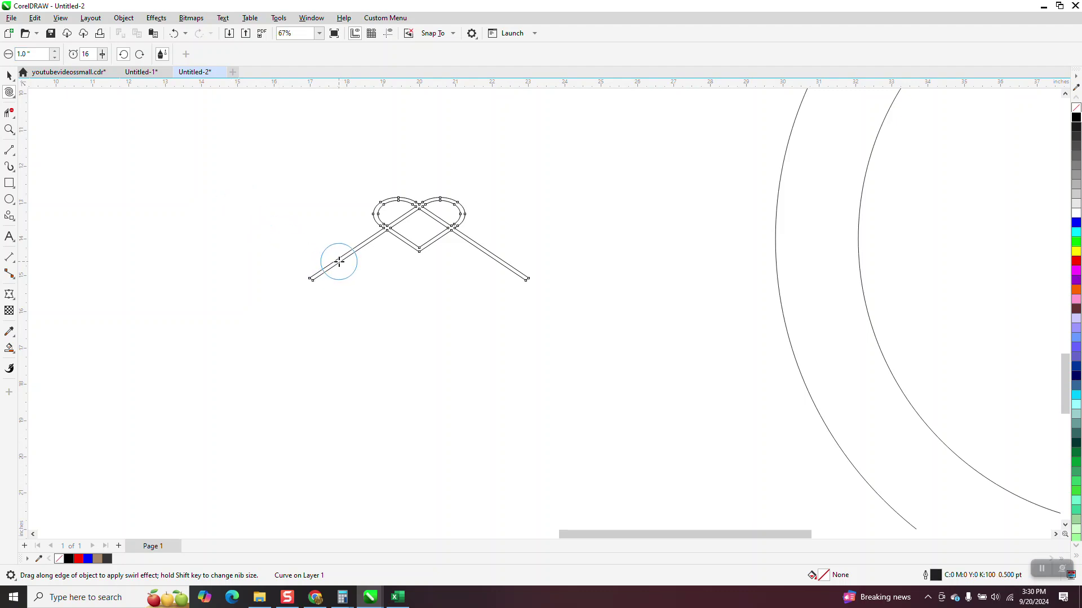
- Try a twirl on the outer part of the ornament's left arm, and undo it
{"action": "left_click", "coordinate": [338, 261]}
{"action": "left_click", "coordinate": [339, 261]}
{"action": "left_click_drag", "start_coordinate": [338, 262], "coordinate": [338, 261]}
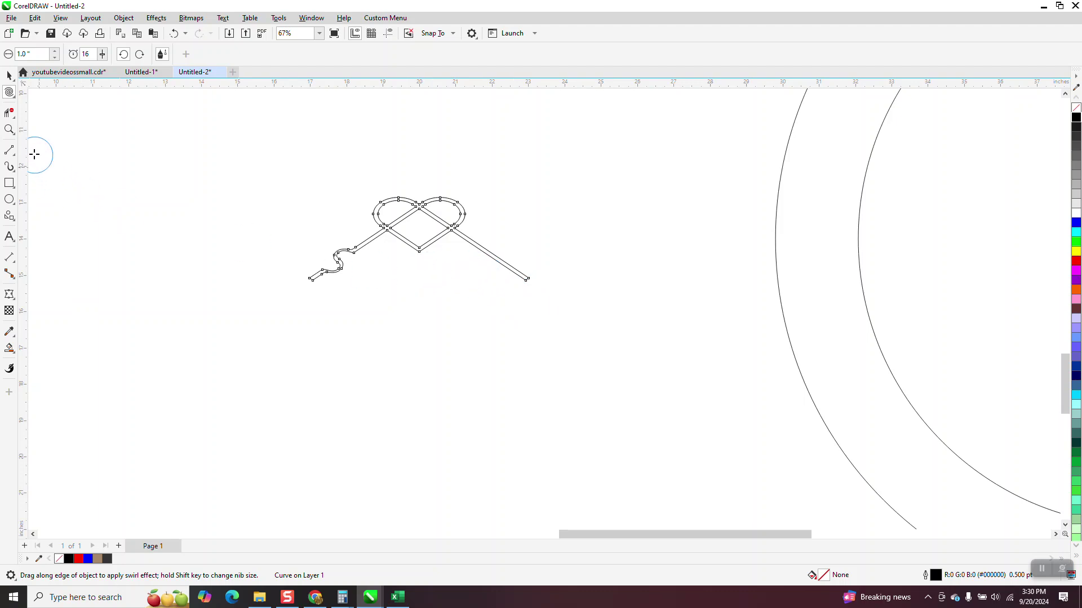
{"action": "left_click", "coordinate": [9, 130]}
{"action": "left_click_drag", "start_coordinate": [306, 182], "coordinate": [554, 348]}
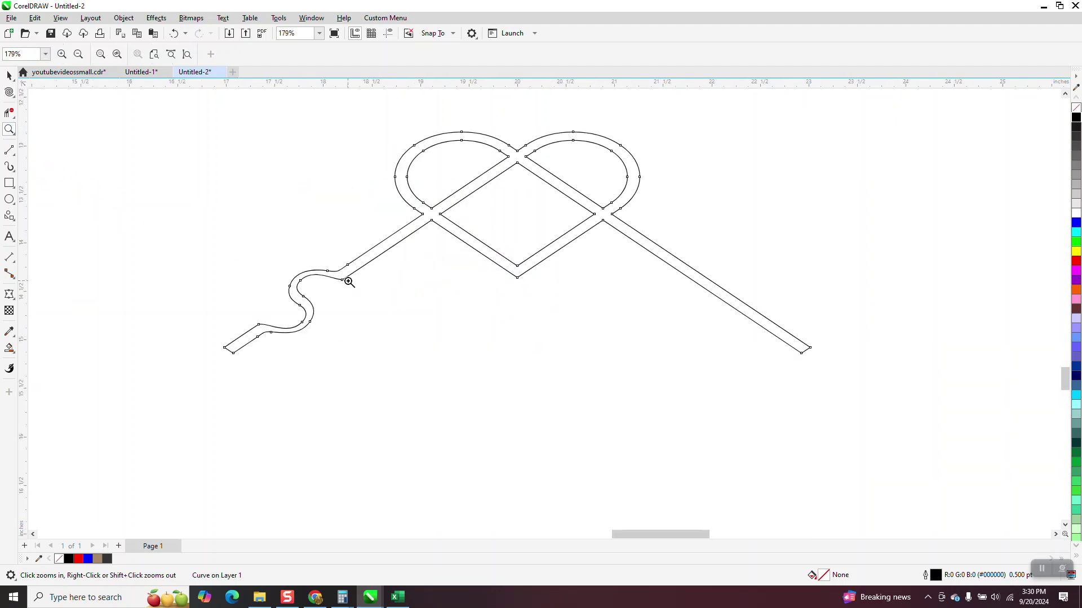
{"action": "left_click", "coordinate": [174, 34]}
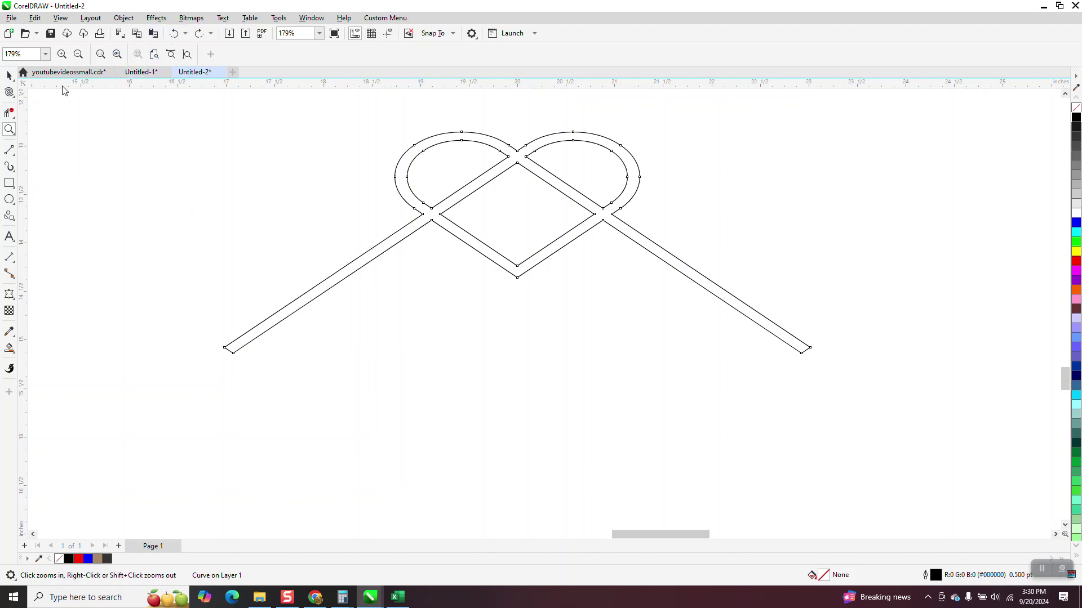
- Twirl the ornament's left arm into an S-curve close to the heart, using the 1-inch nib
{"action": "left_click", "coordinate": [9, 92]}
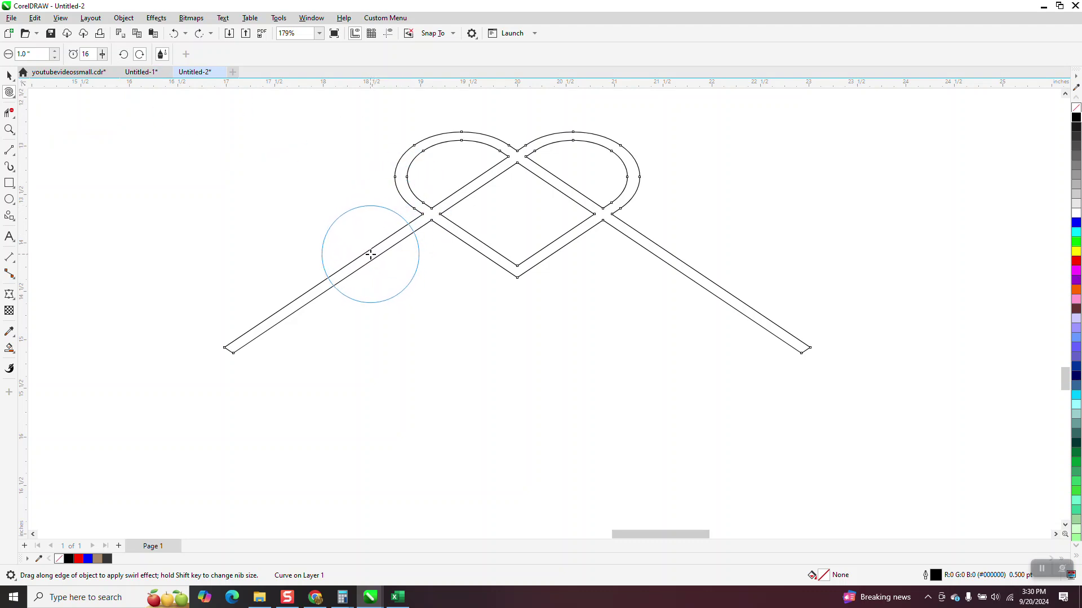
{"action": "left_click_drag", "start_coordinate": [371, 254], "coordinate": [371, 254]}
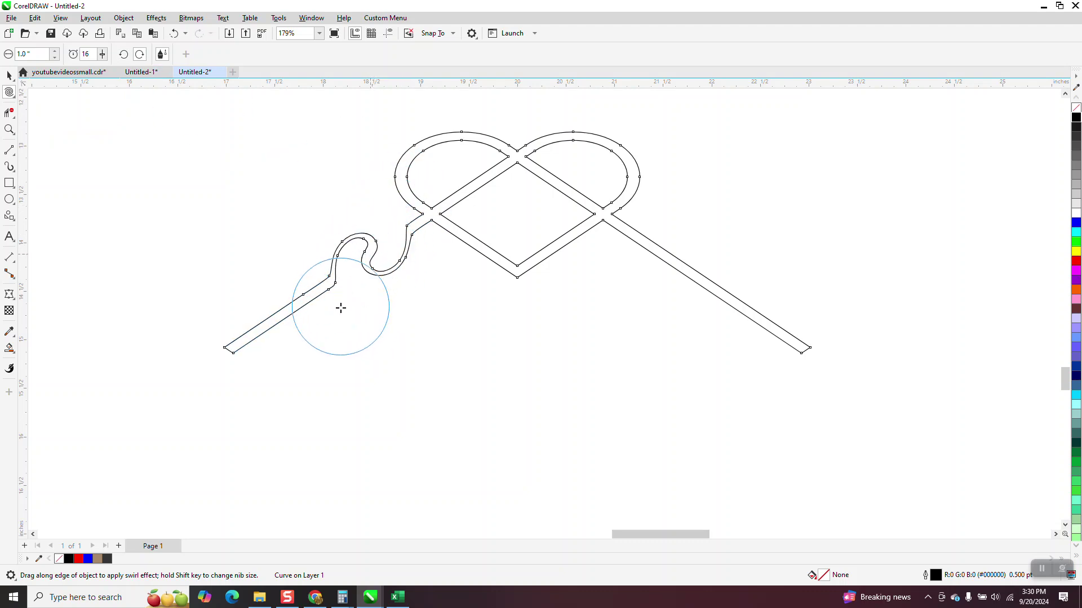
{"action": "left_click", "coordinate": [8, 76]}
{"action": "scroll", "coordinate": [298, 253], "scroll_direction": "down", "scroll_amount": 4}
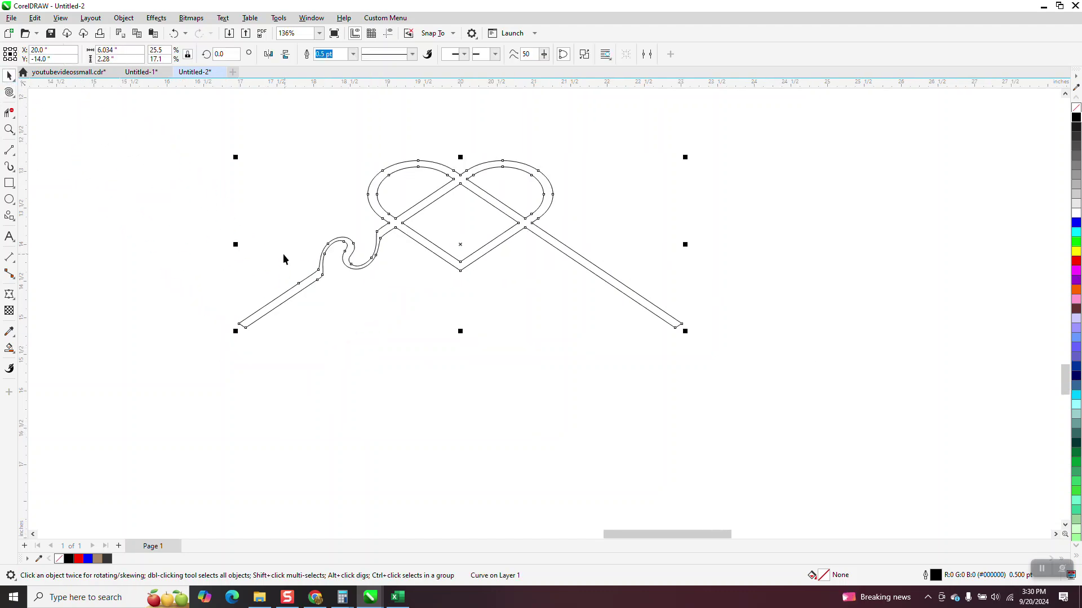
{"action": "scroll", "coordinate": [399, 273], "scroll_direction": "down", "scroll_amount": 2}
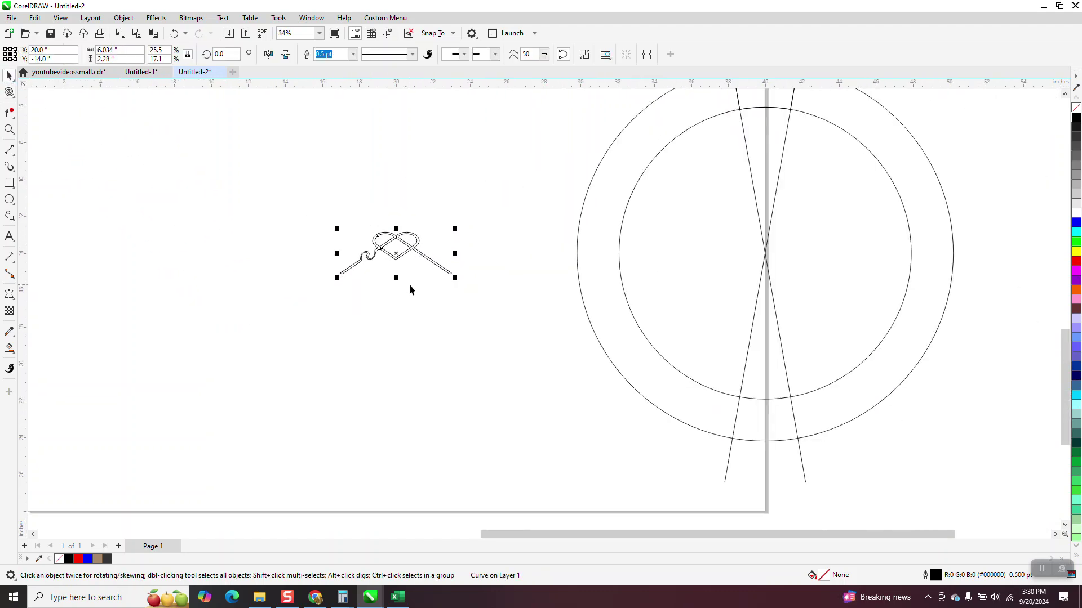
{"action": "scroll", "coordinate": [429, 262], "scroll_direction": "down", "scroll_amount": 1}
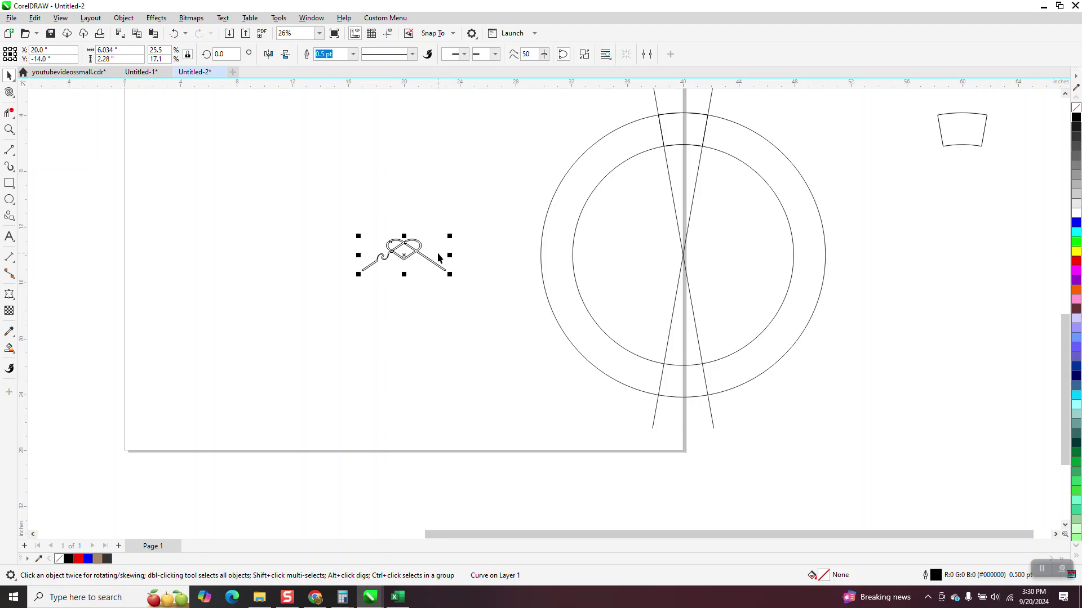
- Draw a vertical line about 6.4 inches long and centre it on the page, through the middle of the heart
{"action": "left_click", "coordinate": [9, 130]}
{"action": "left_click_drag", "start_coordinate": [263, 193], "coordinate": [543, 332]}
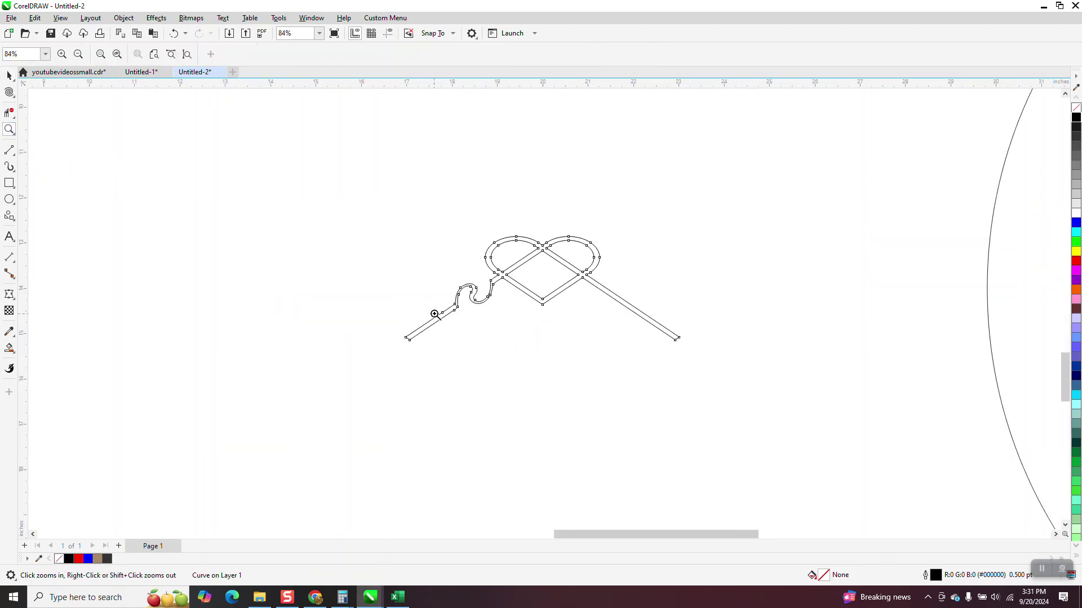
{"action": "left_click", "coordinate": [8, 76]}
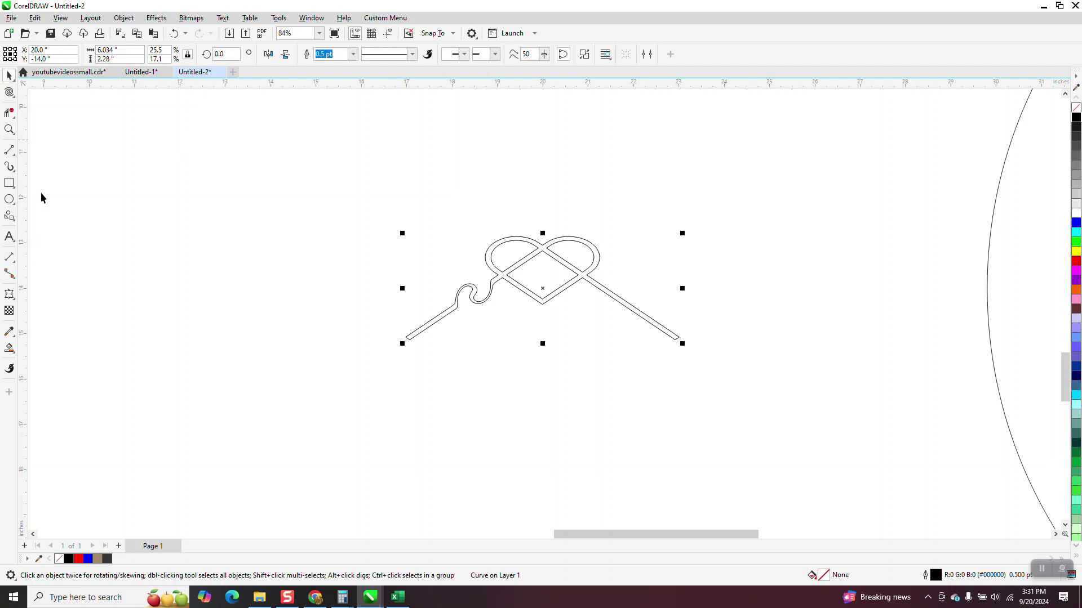
{"action": "left_click", "coordinate": [10, 150]}
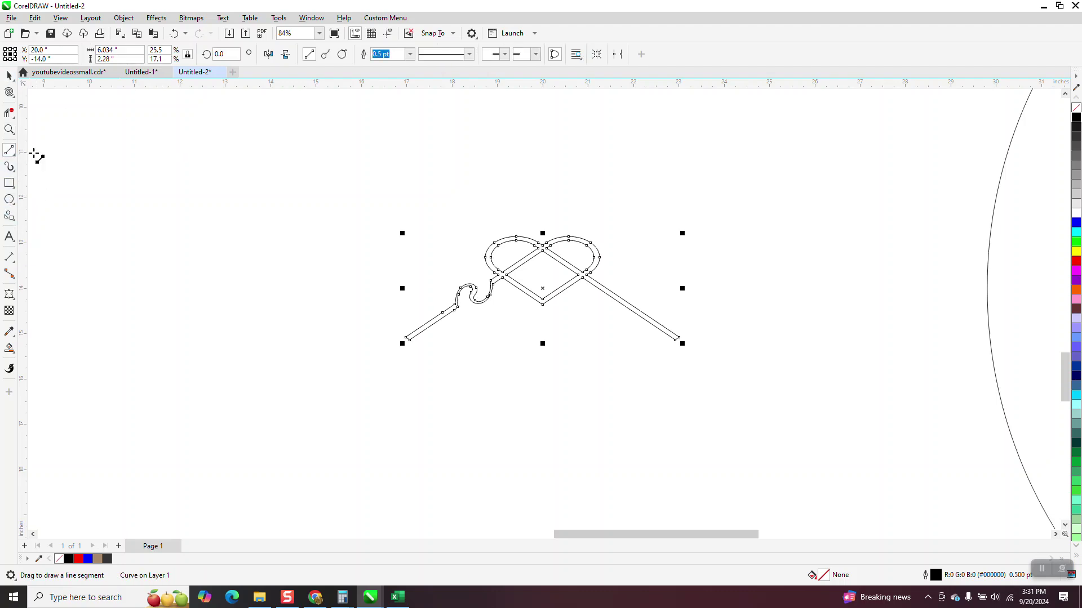
{"action": "mouse_move", "coordinate": [315, 156]}
{"action": "left_mouse_down"}
{"action": "mouse_move", "coordinate": [325, 419]}
{"action": "mouse_move", "coordinate": [317, 447]}
{"action": "left_mouse_up"}
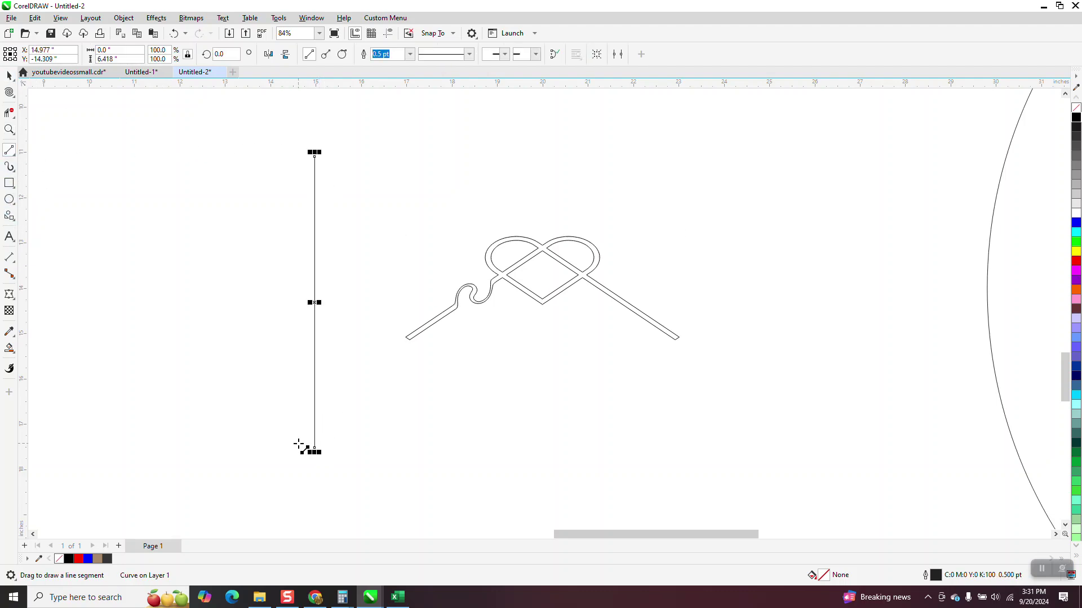
{"action": "key", "text": "p"}
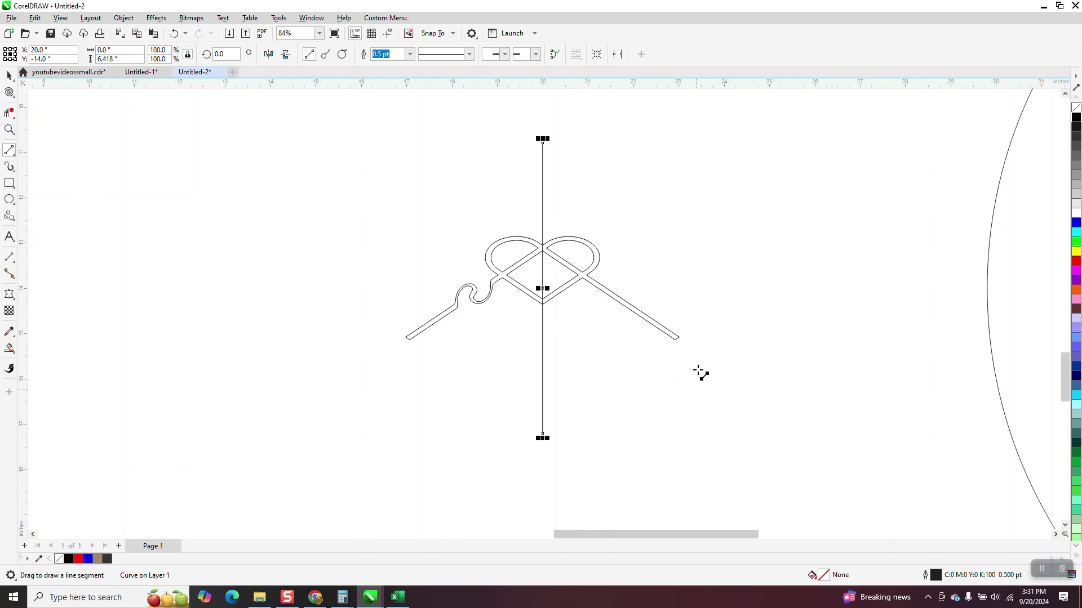
- Create a blue shape from the ornament's left half with Smart Fill and move it 20 inches left
{"action": "left_click", "coordinate": [9, 349]}
{"action": "left_click", "coordinate": [488, 255]}
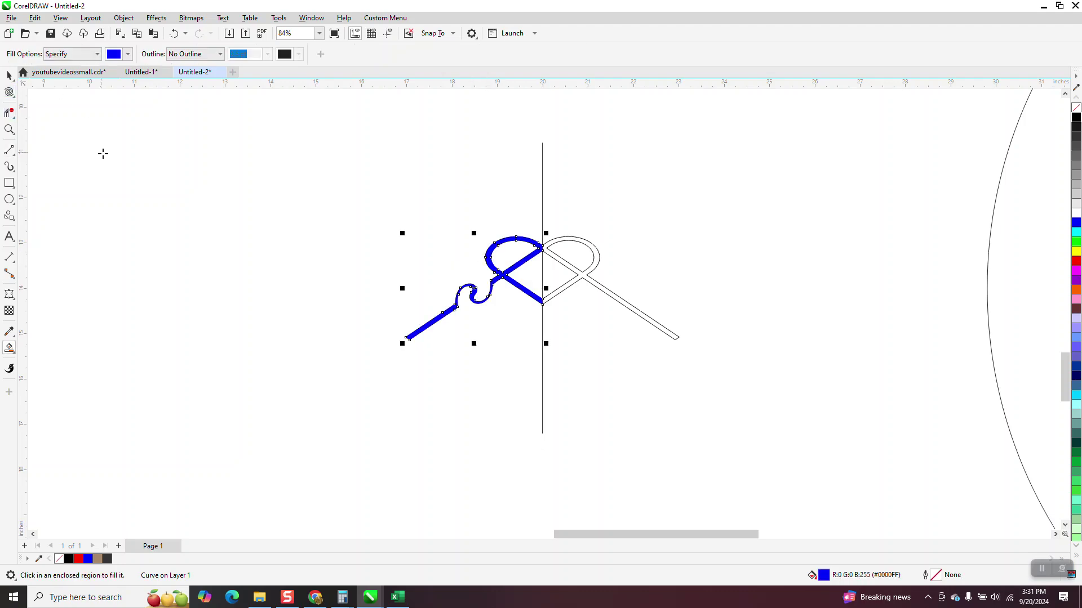
{"action": "scroll", "coordinate": [519, 268], "scroll_direction": "down", "scroll_amount": 3}
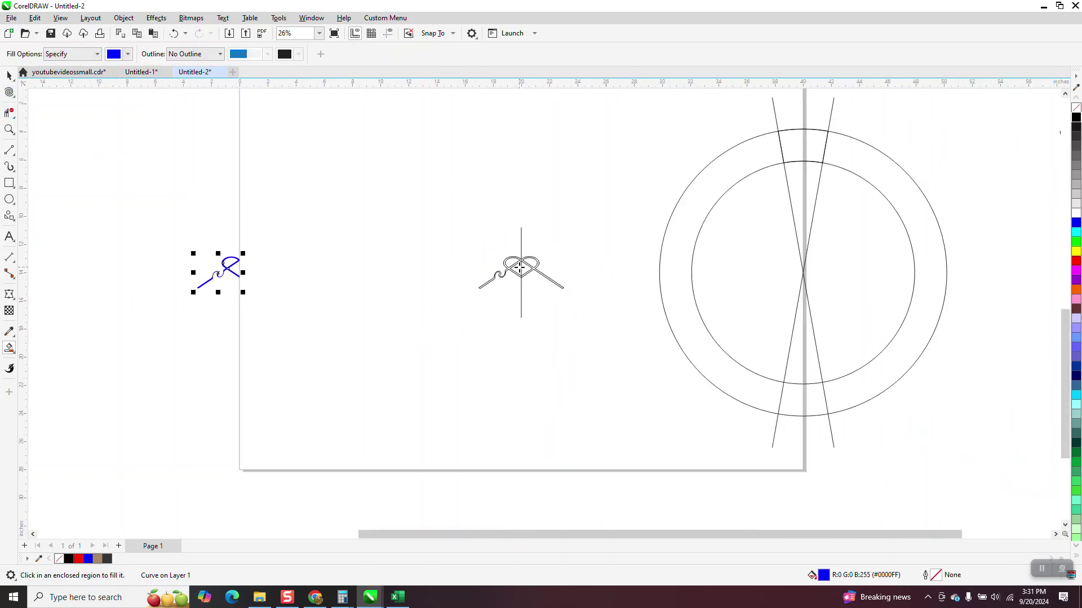
- Remove the blue fill from the separated left half and give it a black outline
{"action": "left_click", "coordinate": [9, 76]}
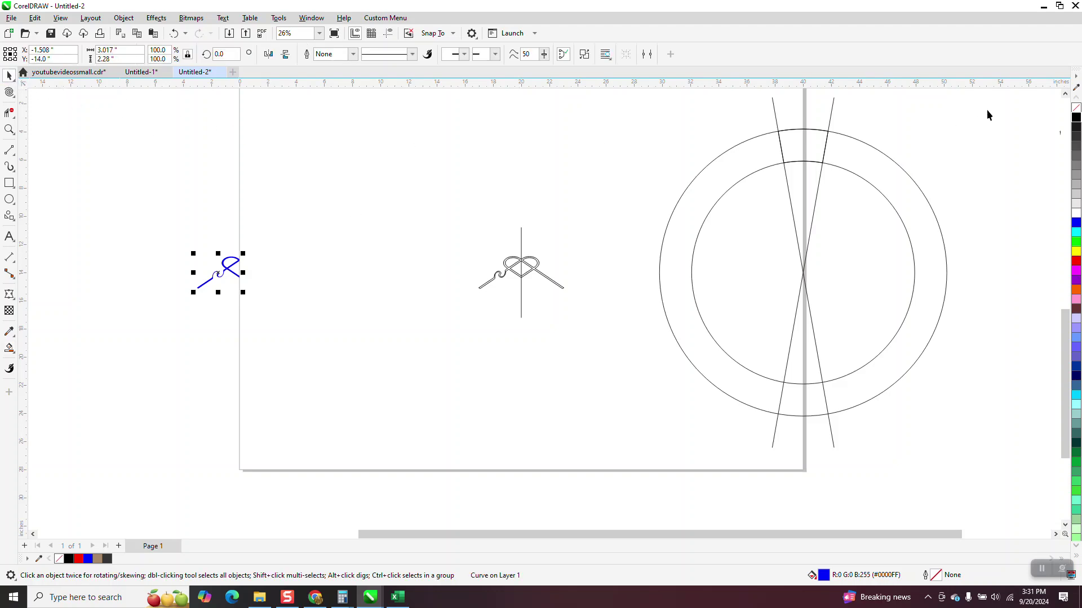
{"action": "left_click", "coordinate": [1076, 108]}
{"action": "right_click", "coordinate": [1076, 117]}
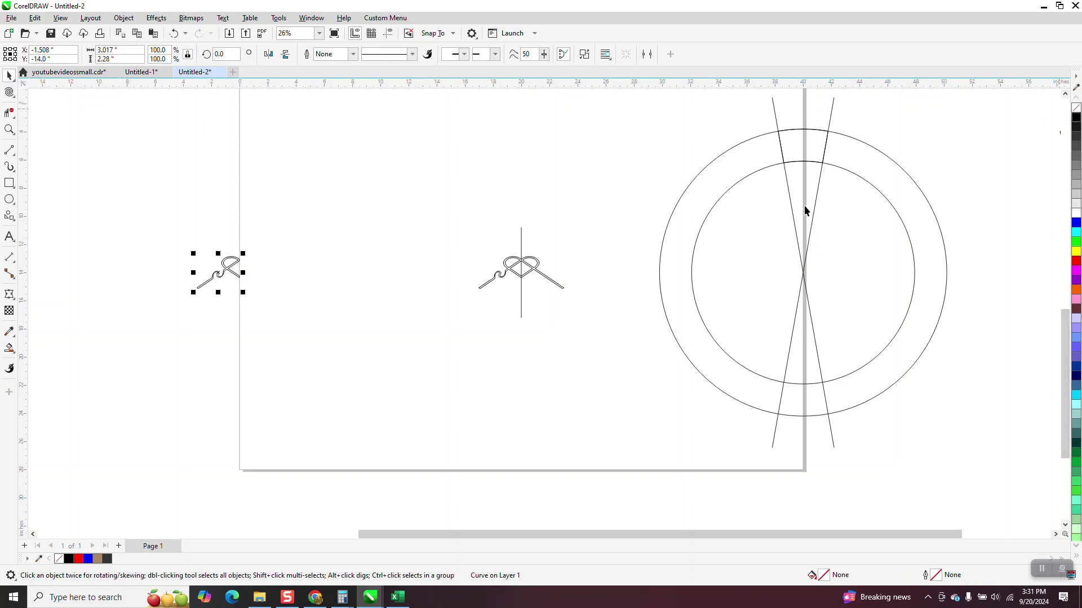
- Mirror a copy of the left half horizontally to its right side to form a symmetrical ornament
{"action": "left_click", "coordinate": [9, 129]}
{"action": "left_click_drag", "start_coordinate": [179, 258], "coordinate": [316, 311]}
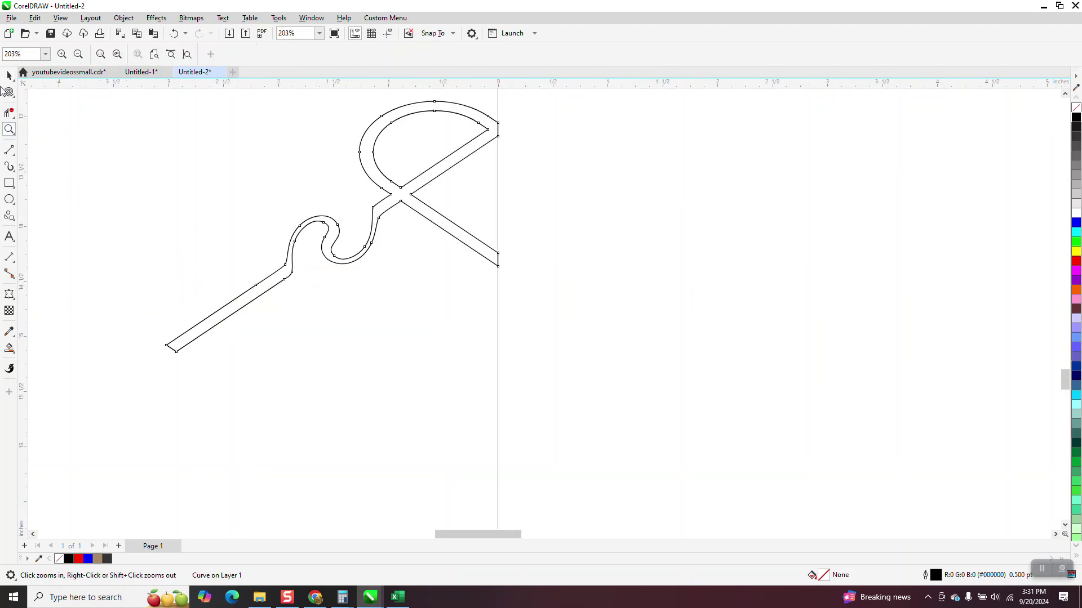
{"action": "left_click", "coordinate": [9, 75]}
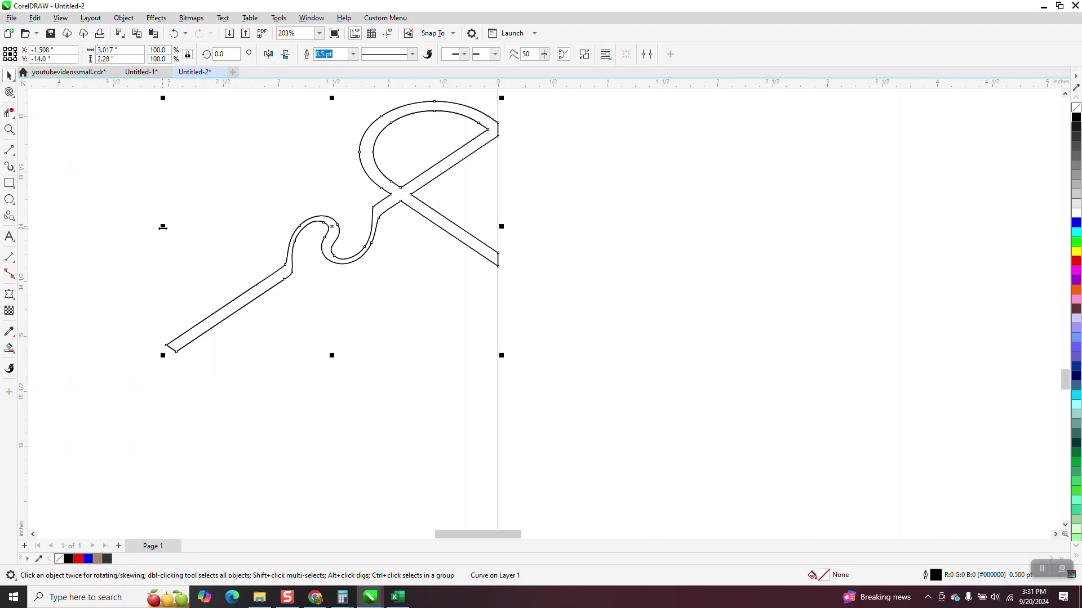
{"action": "left_click_drag", "start_coordinate": [163, 228], "coordinate": [507, 255]}
{"action": "right_click", "coordinate": [507, 255]}
{"action": "scroll", "coordinate": [488, 265], "scroll_direction": "down", "scroll_amount": 1}
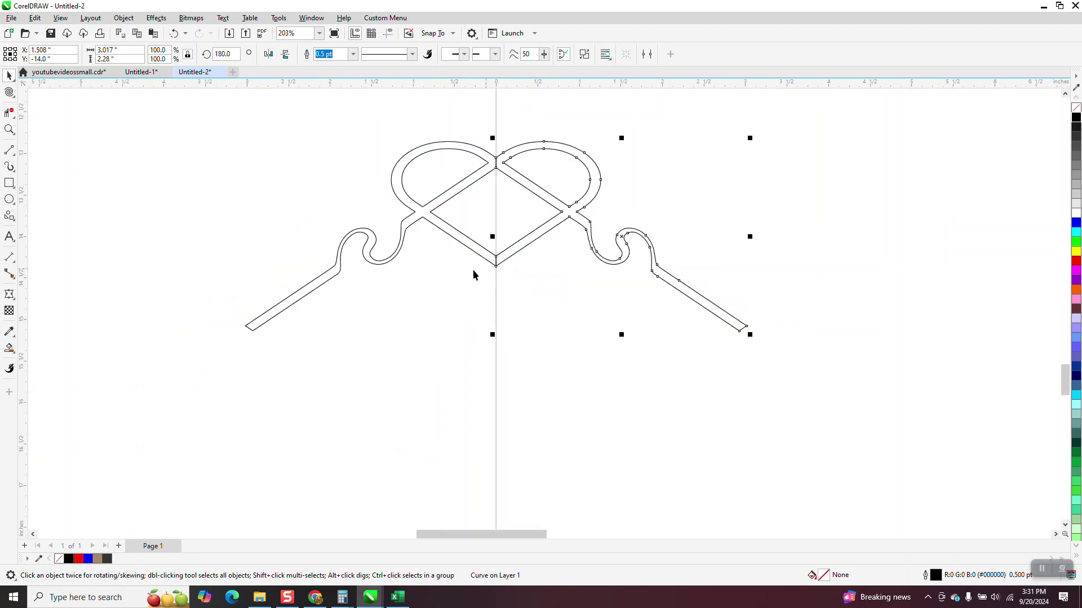
- Select both mirrored halves and weld them into one curve
{"action": "scroll", "coordinate": [473, 275], "scroll_direction": "down", "scroll_amount": 3}
{"action": "left_click_drag", "start_coordinate": [335, 186], "coordinate": [681, 386]}
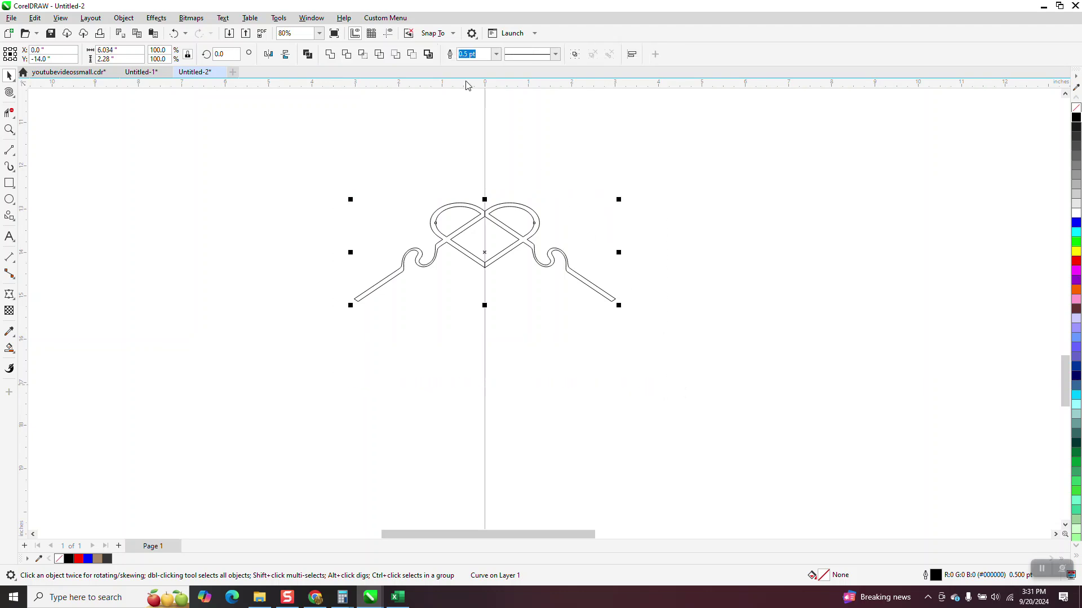
{"action": "left_click", "coordinate": [330, 54]}
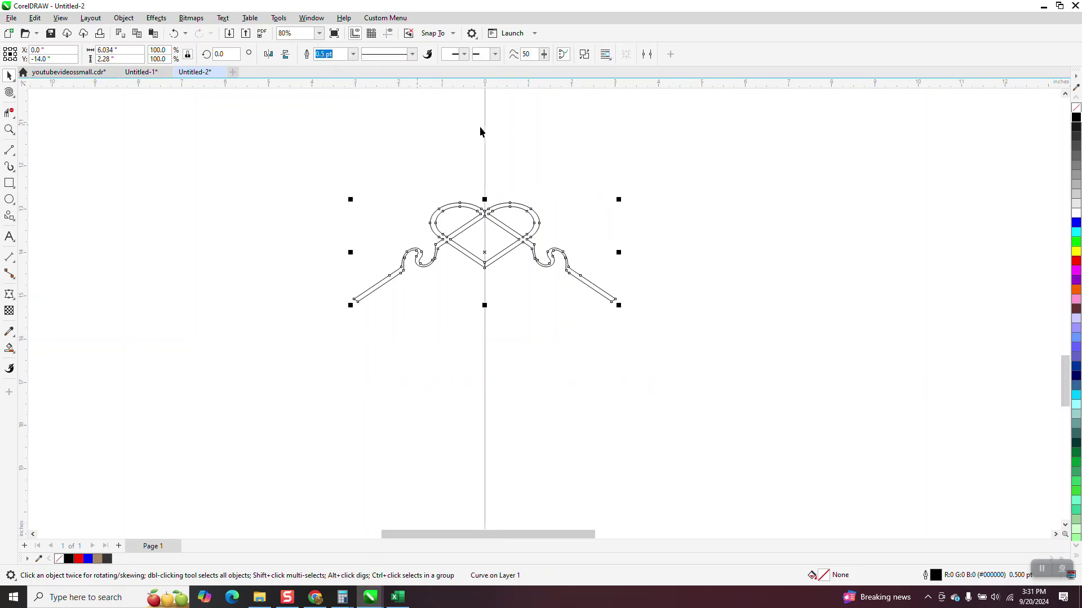
- Move the welded ornament about 3.9 inches right onto the page and examine the seams at its centre
{"action": "left_click_drag", "start_coordinate": [485, 212], "coordinate": [653, 227]}
{"action": "left_click", "coordinate": [637, 321]}
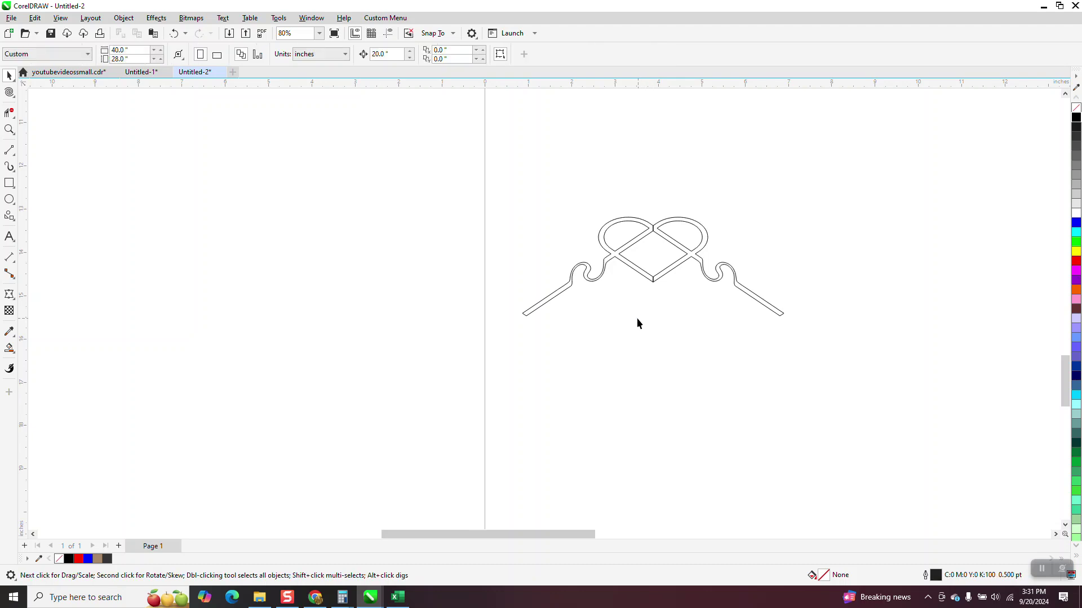
{"action": "left_click", "coordinate": [9, 130]}
{"action": "left_click_drag", "start_coordinate": [596, 194], "coordinate": [709, 317]}
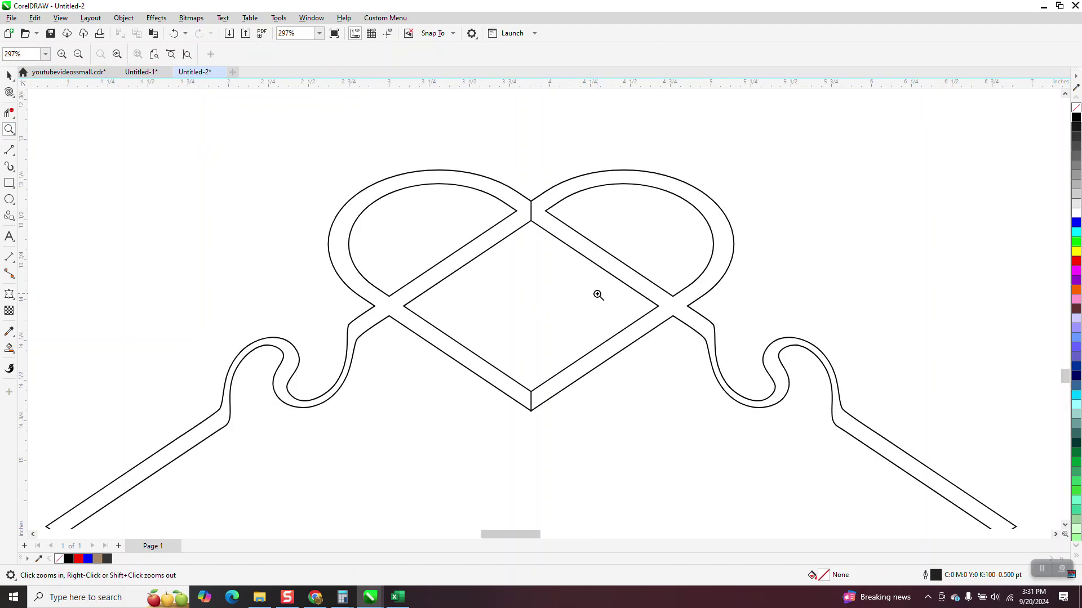
- Select the welded ornament and set its outline width to Hairline
{"action": "right_click", "coordinate": [288, 194]}
{"action": "scroll", "coordinate": [279, 159], "scroll_direction": "down", "scroll_amount": 3}
{"action": "key", "text": "space"}
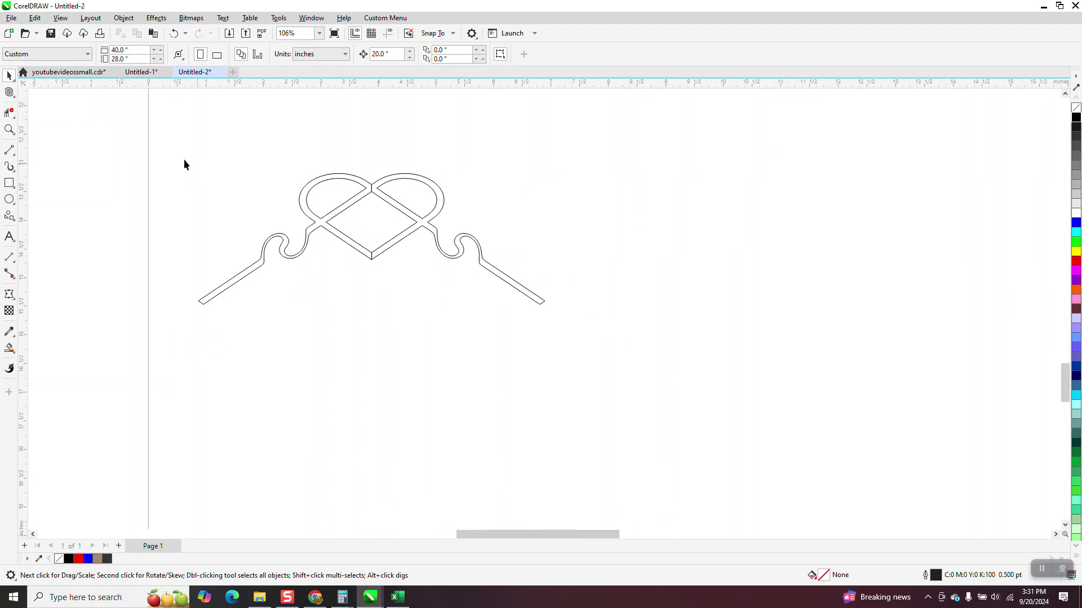
{"action": "left_click_drag", "start_coordinate": [659, 370], "coordinate": [660, 371]}
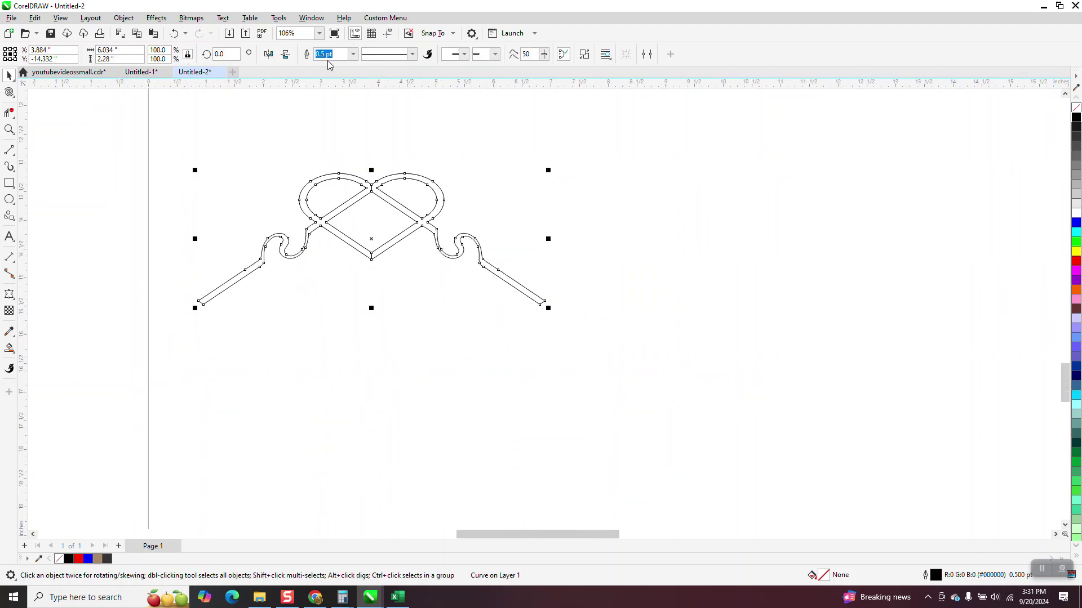
{"action": "left_click", "coordinate": [352, 54]}
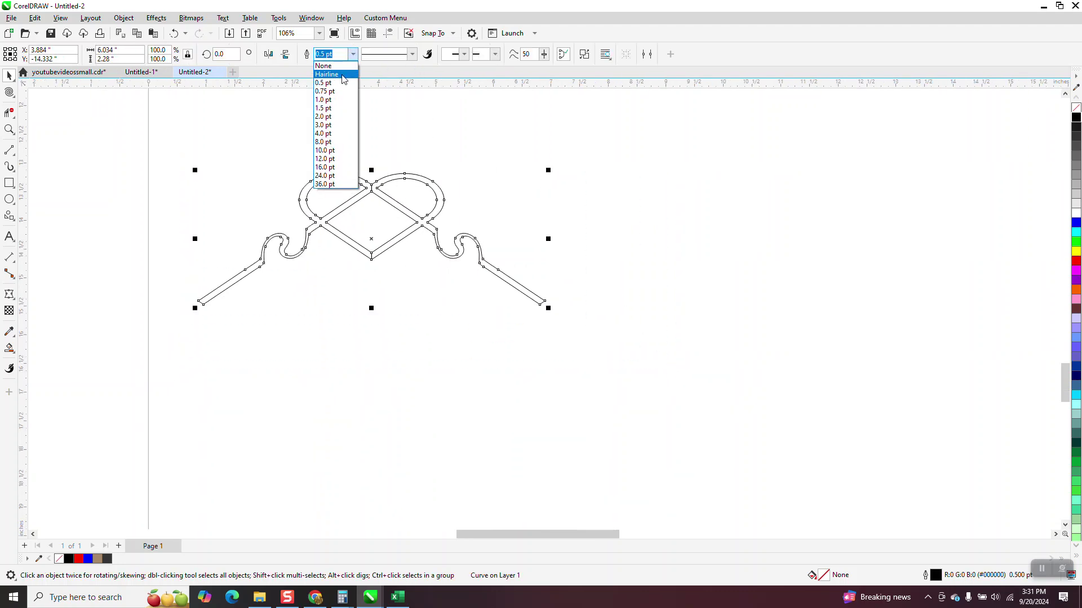
{"action": "left_click", "coordinate": [343, 76]}
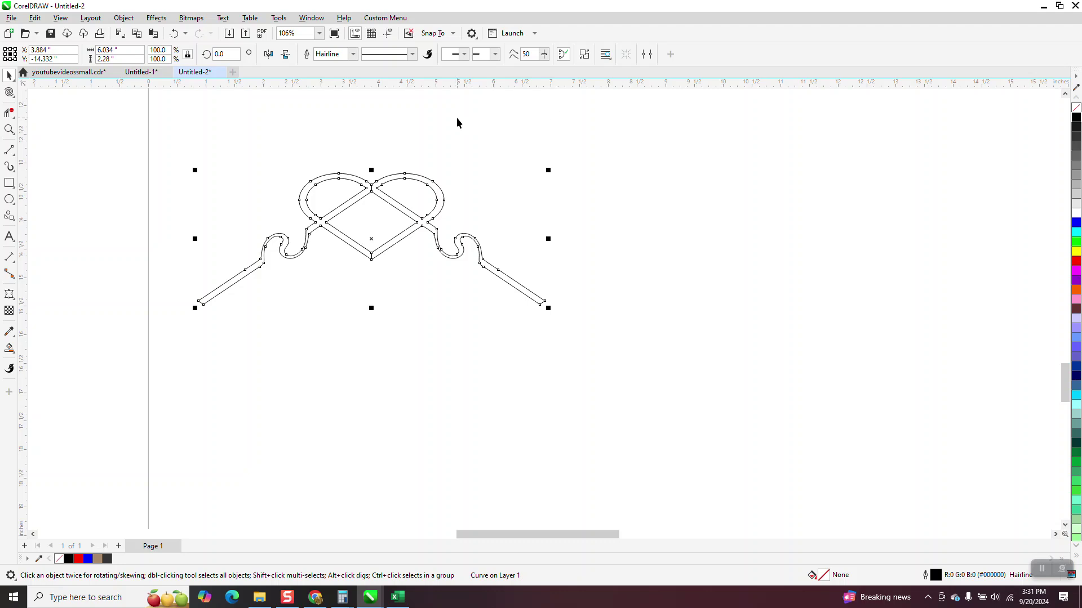
- Delete the two short vertical seam segments at the ornament's centre, at the heart's upper notch and lower tip
{"action": "left_click", "coordinate": [9, 129]}
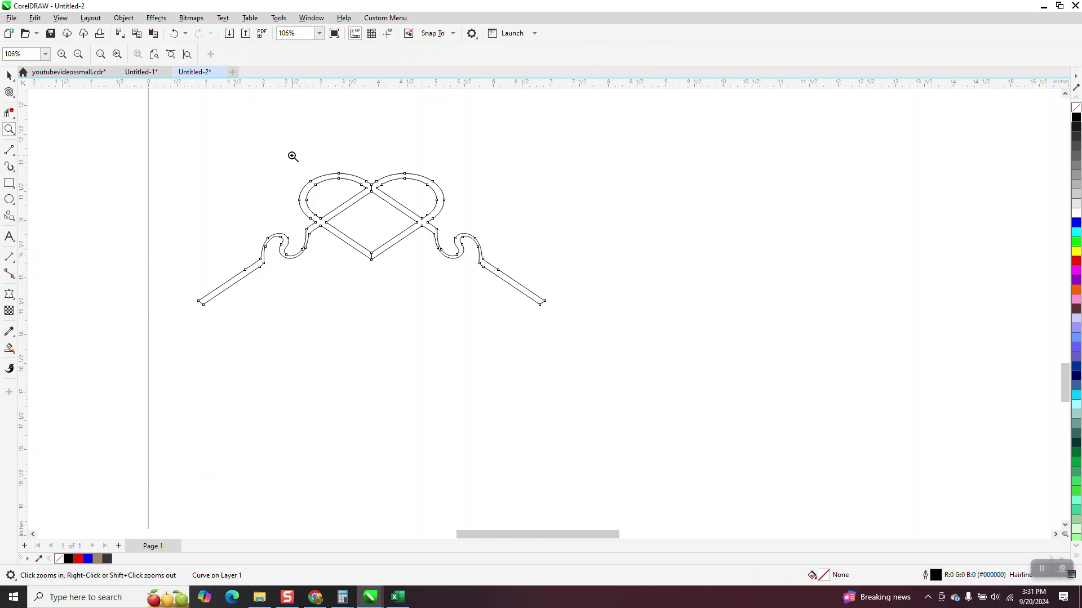
{"action": "left_click_drag", "start_coordinate": [285, 153], "coordinate": [617, 322]}
{"action": "left_click", "coordinate": [9, 113]}
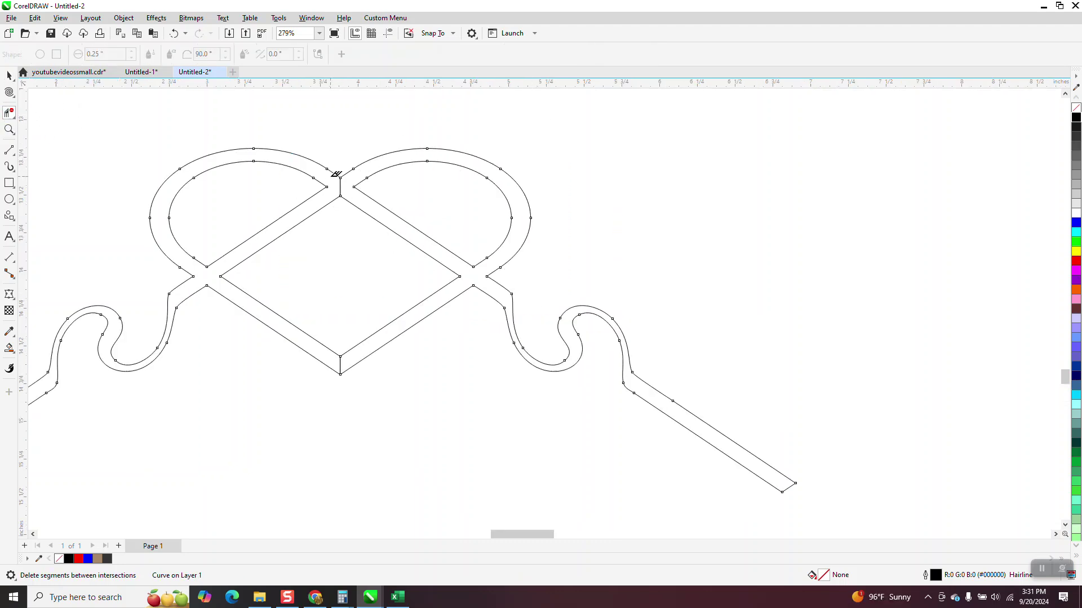
{"action": "left_click", "coordinate": [341, 182]}
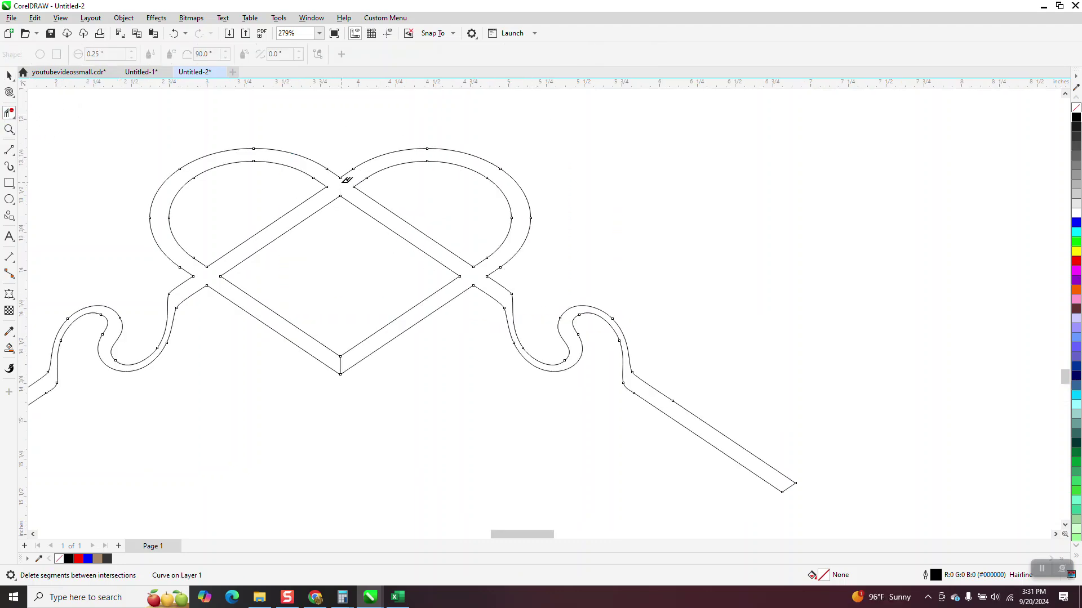
{"action": "left_click", "coordinate": [341, 360]}
- Smart-fill the ornament band with blue and no outline, and move the filled shape 20 inches right
{"action": "scroll", "coordinate": [338, 237], "scroll_direction": "down", "scroll_amount": 3}
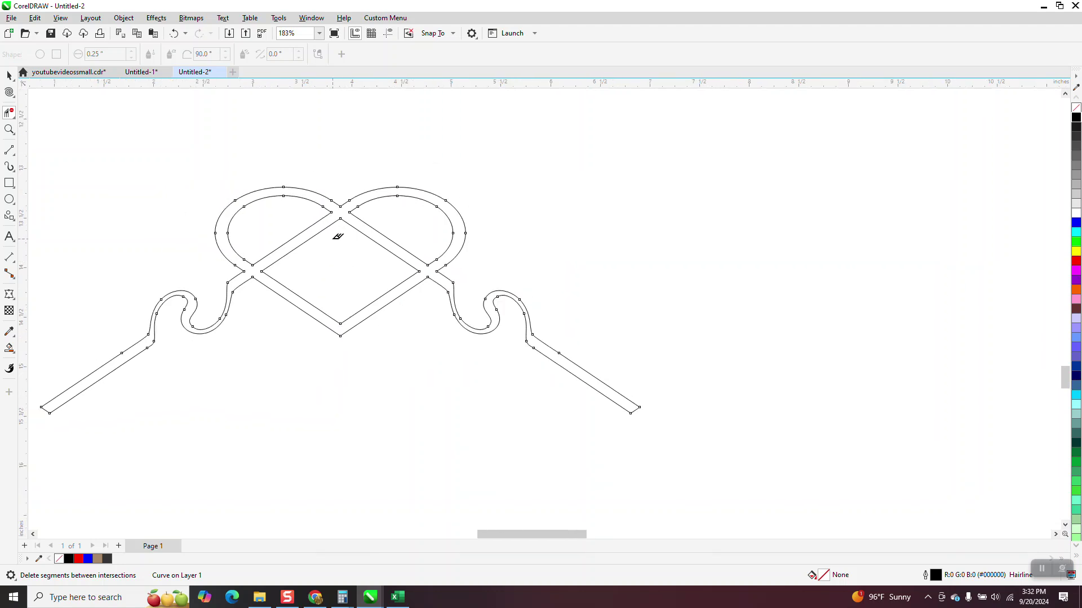
{"action": "left_click", "coordinate": [9, 349]}
{"action": "left_click", "coordinate": [285, 257]}
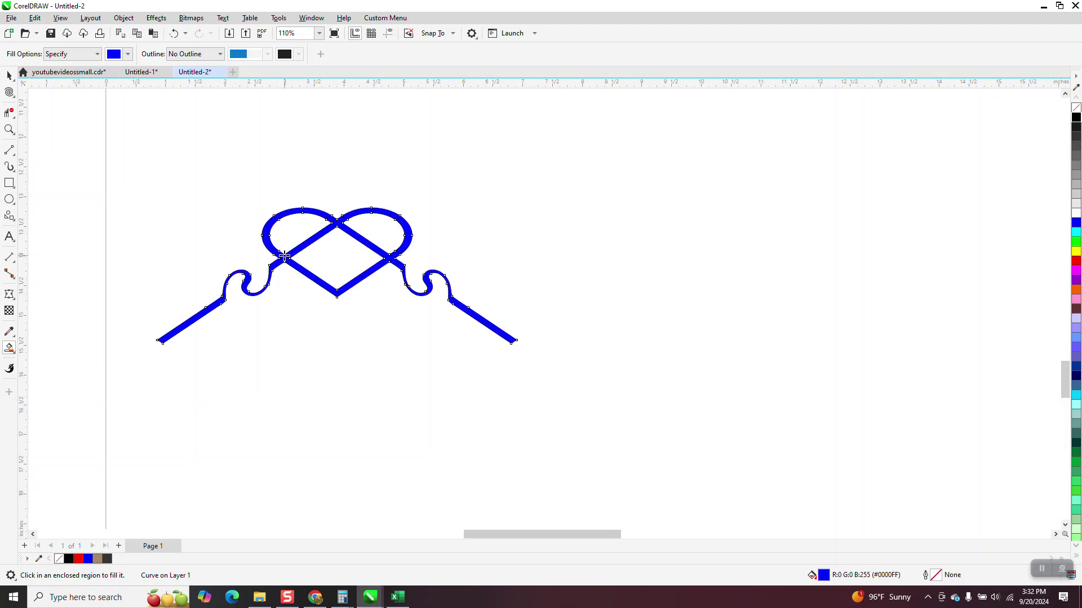
{"action": "scroll", "coordinate": [53, 259], "scroll_direction": "down", "scroll_amount": 1}
{"action": "scroll", "coordinate": [77, 263], "scroll_direction": "down", "scroll_amount": 1}
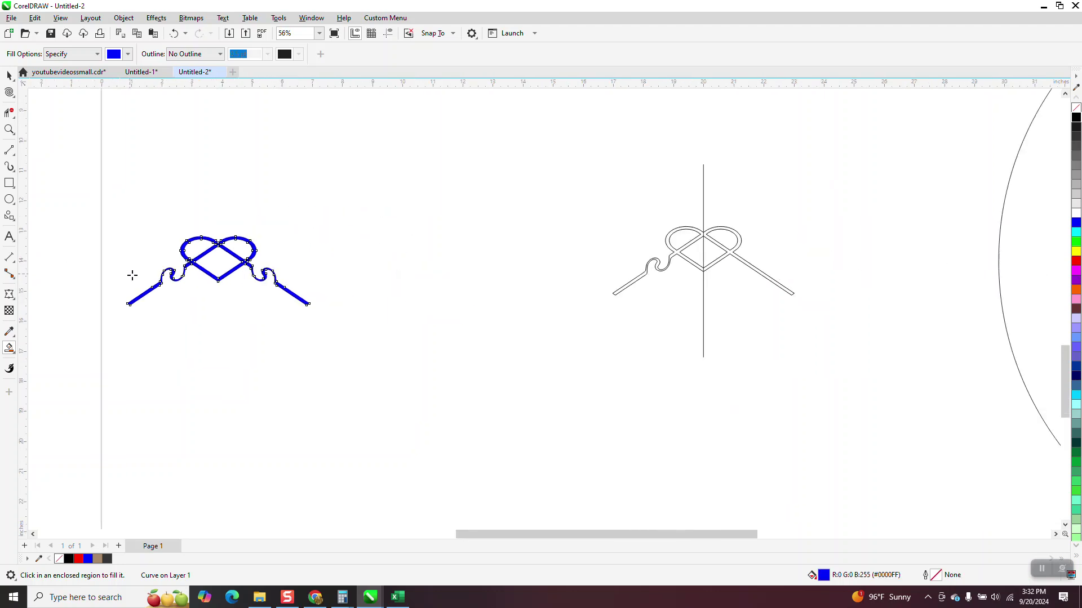
{"action": "key", "text": "Right"}
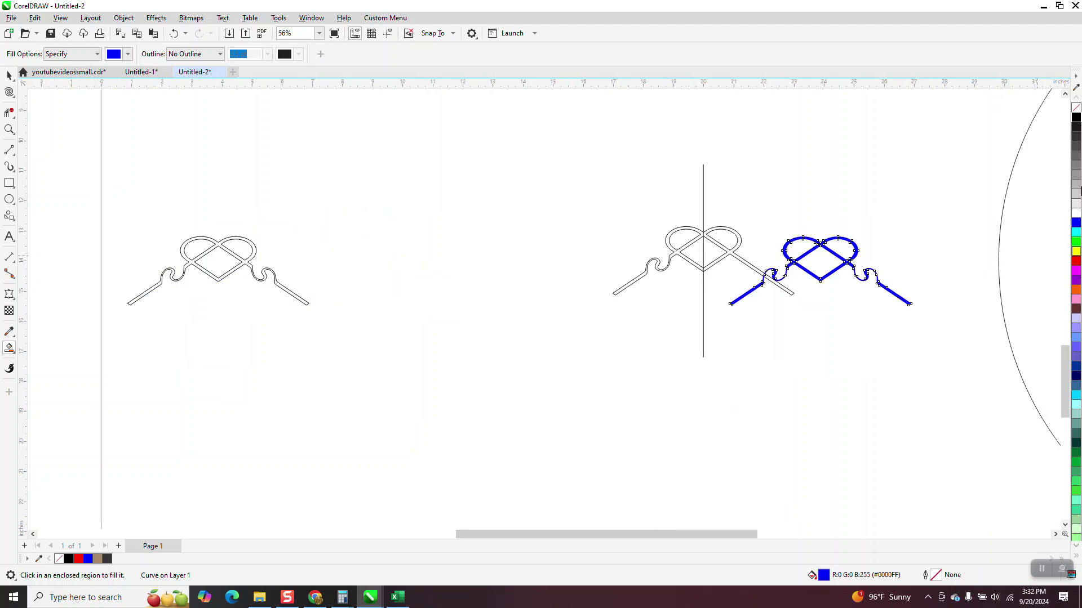
- Remove the moved ornament's blue fill and give it a red Hairline outline
{"action": "left_click", "coordinate": [1076, 107]}
{"action": "right_click", "coordinate": [1076, 117]}
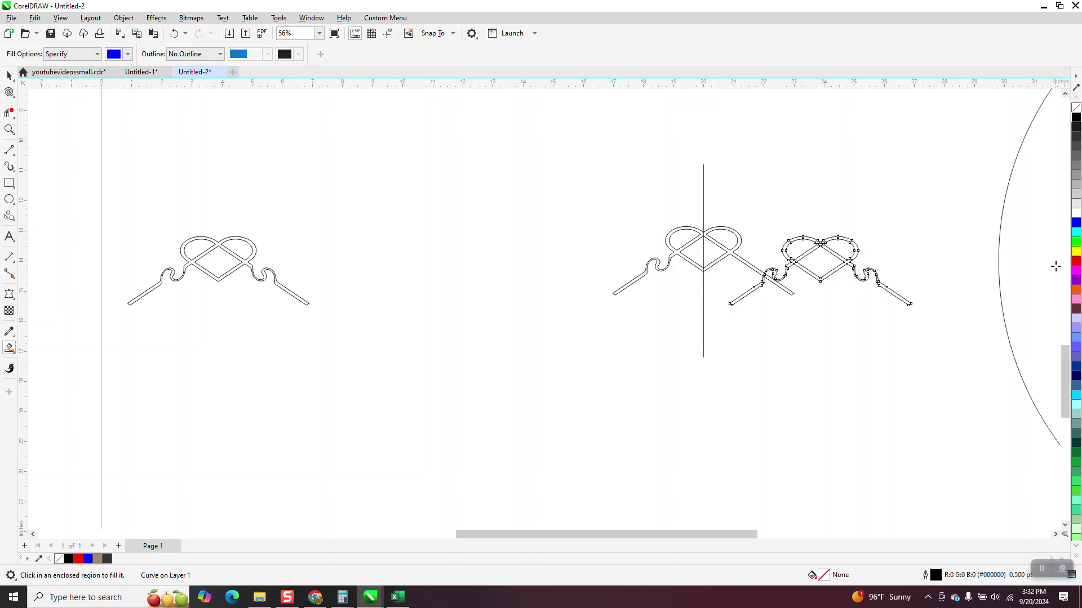
{"action": "right_click", "coordinate": [1075, 261]}
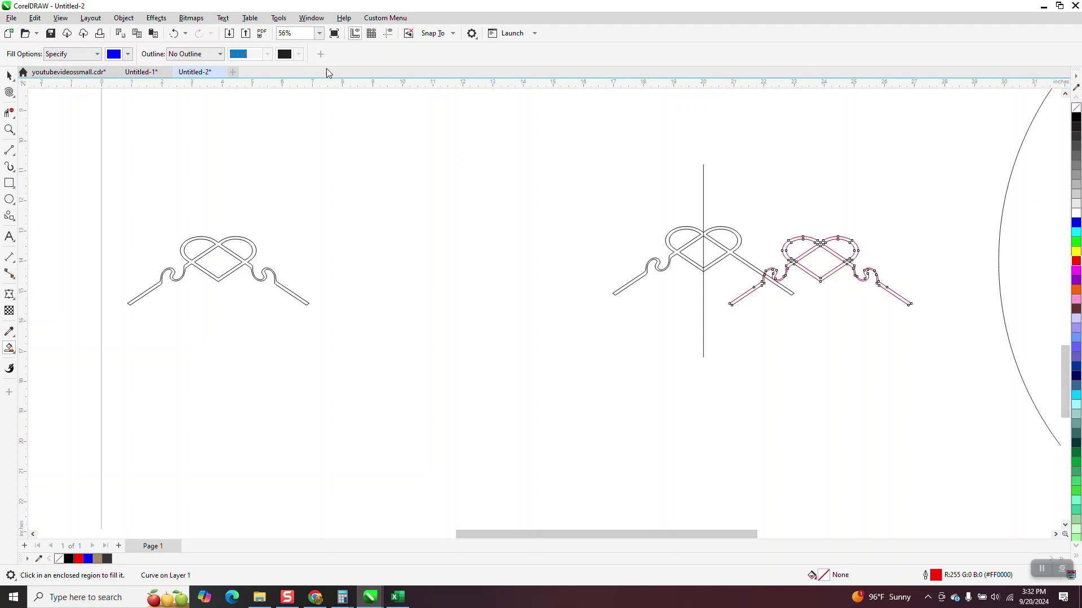
{"action": "left_click", "coordinate": [9, 75]}
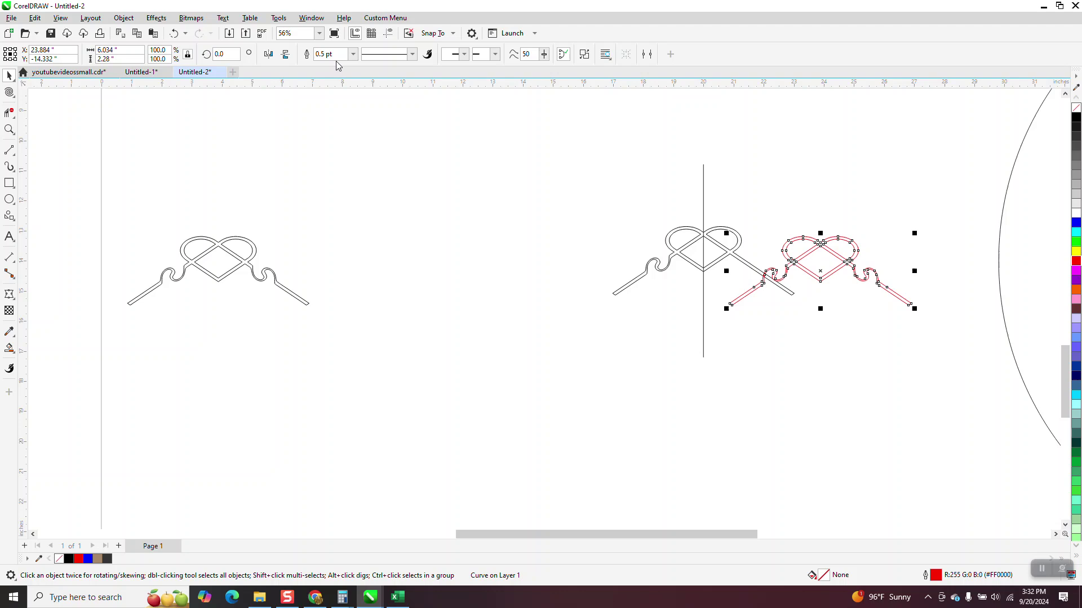
{"action": "left_click", "coordinate": [353, 54]}
{"action": "left_click", "coordinate": [336, 75]}
- Delete the two black ornaments and the vertical centre line, and move the red ornament off the page beyond the circles
{"action": "scroll", "coordinate": [197, 188], "scroll_direction": "down", "scroll_amount": 3}
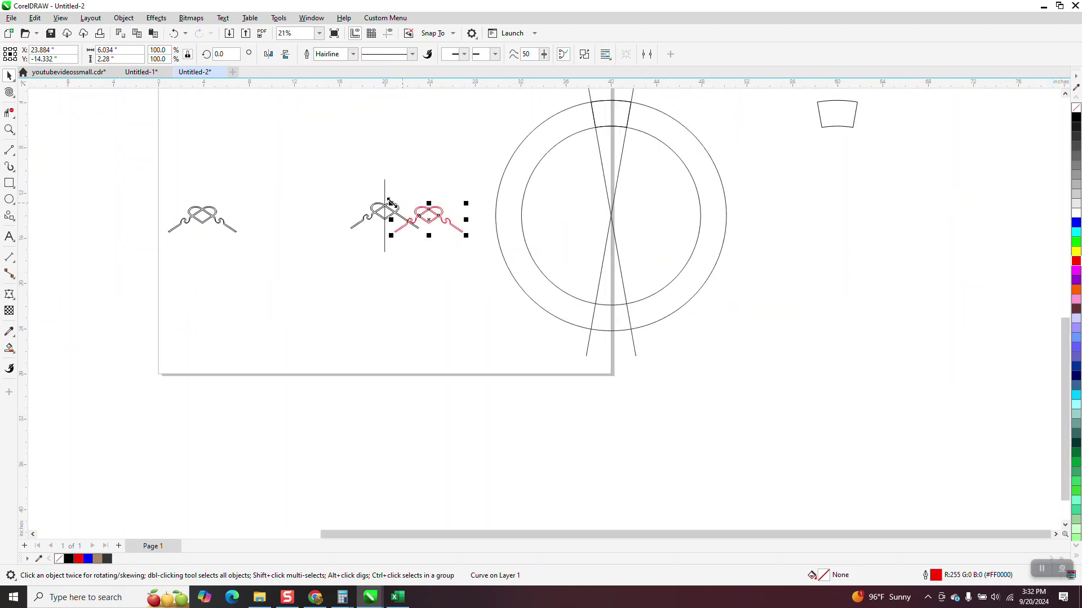
{"action": "left_click_drag", "start_coordinate": [378, 256], "coordinate": [410, 265]}
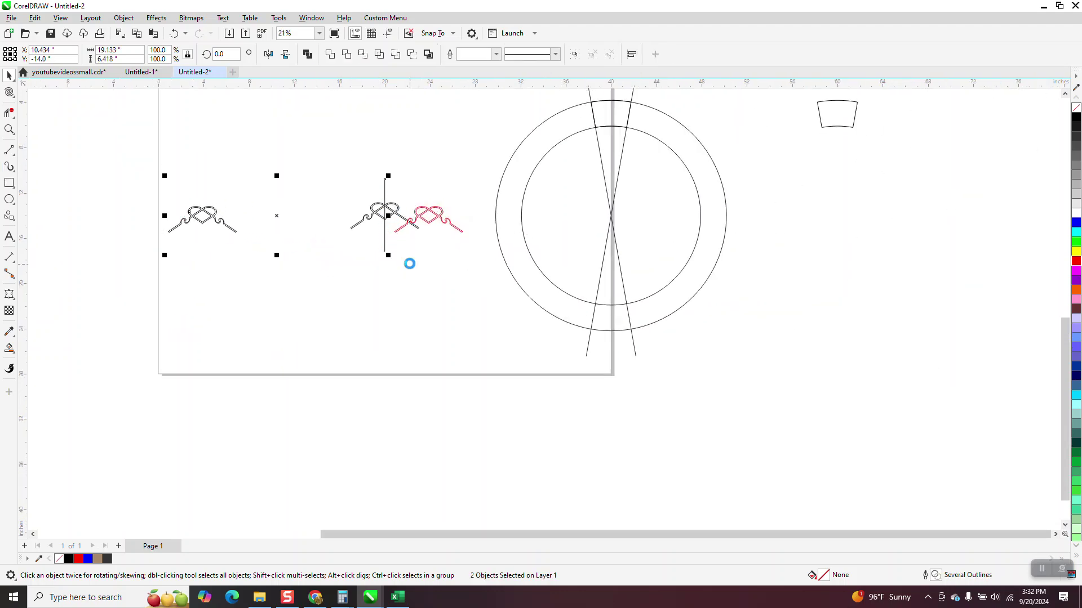
{"action": "key", "text": "Delete"}
{"action": "left_click", "coordinate": [395, 213]}
{"action": "key", "text": "Delete"}
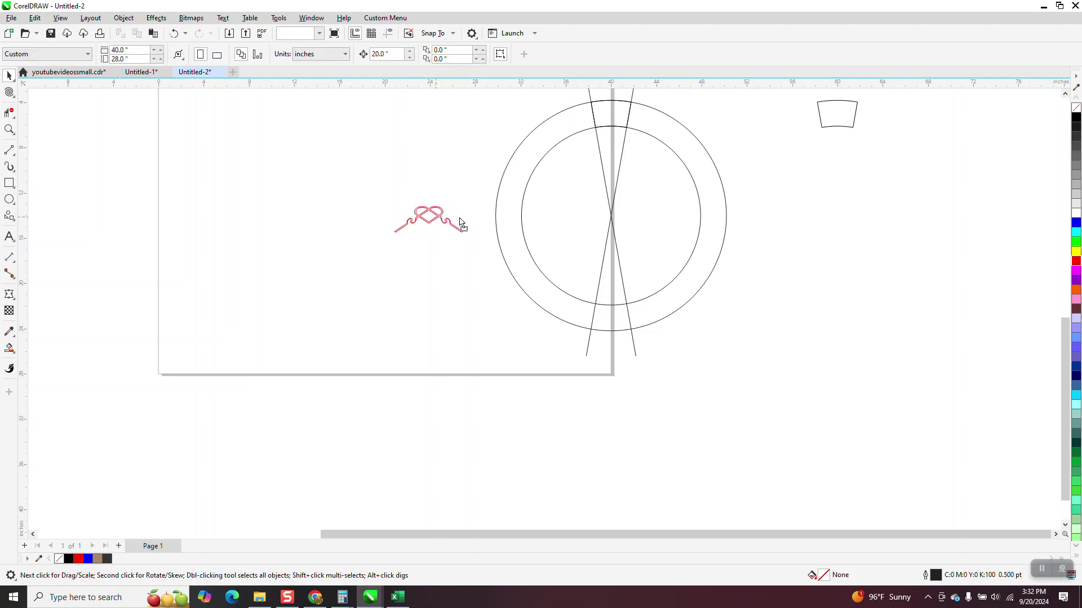
{"action": "left_click_drag", "start_coordinate": [445, 222], "coordinate": [969, 248]}
{"action": "scroll", "coordinate": [687, 260], "scroll_direction": "down", "scroll_amount": 2}
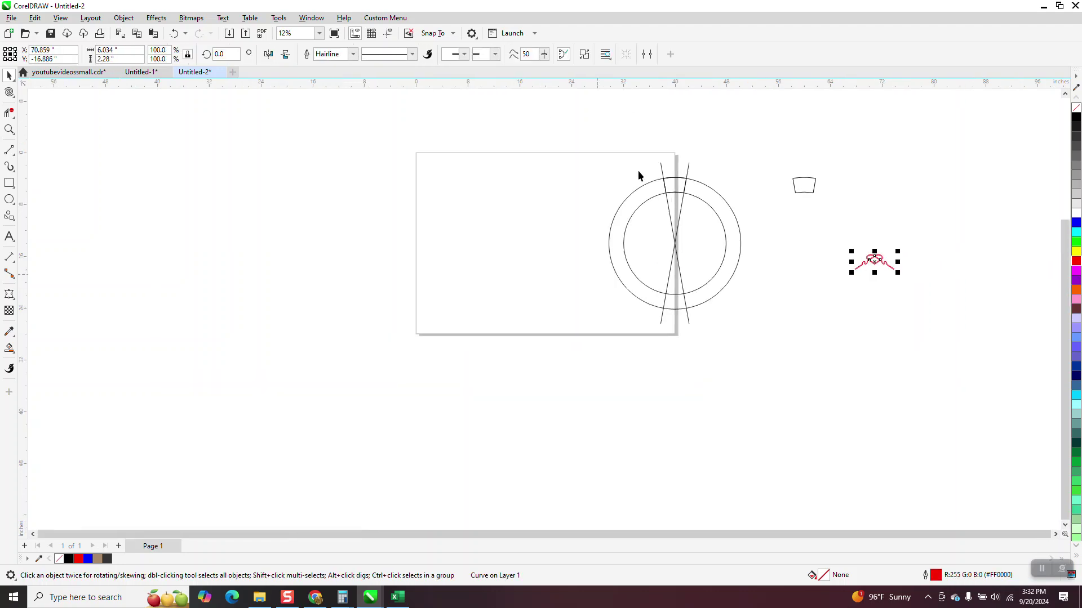
- Select the circles, crossing lines and separate wedge and move them 20 inches left, centring the circles on the page
{"action": "left_click", "coordinate": [600, 130]}
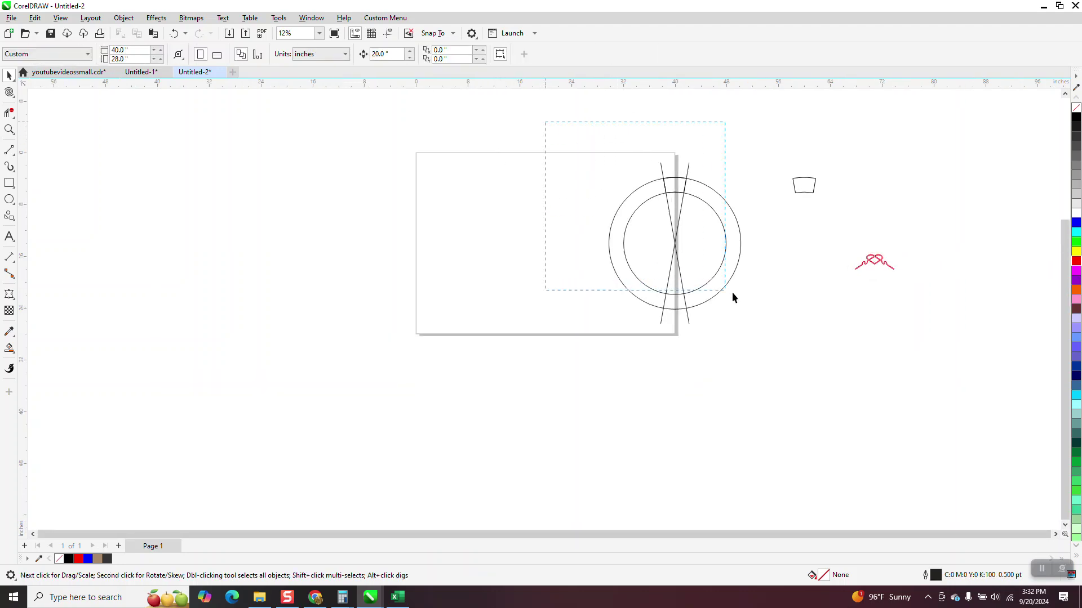
{"action": "left_click_drag", "start_coordinate": [732, 297], "coordinate": [815, 328]}
{"action": "key", "text": "p"}
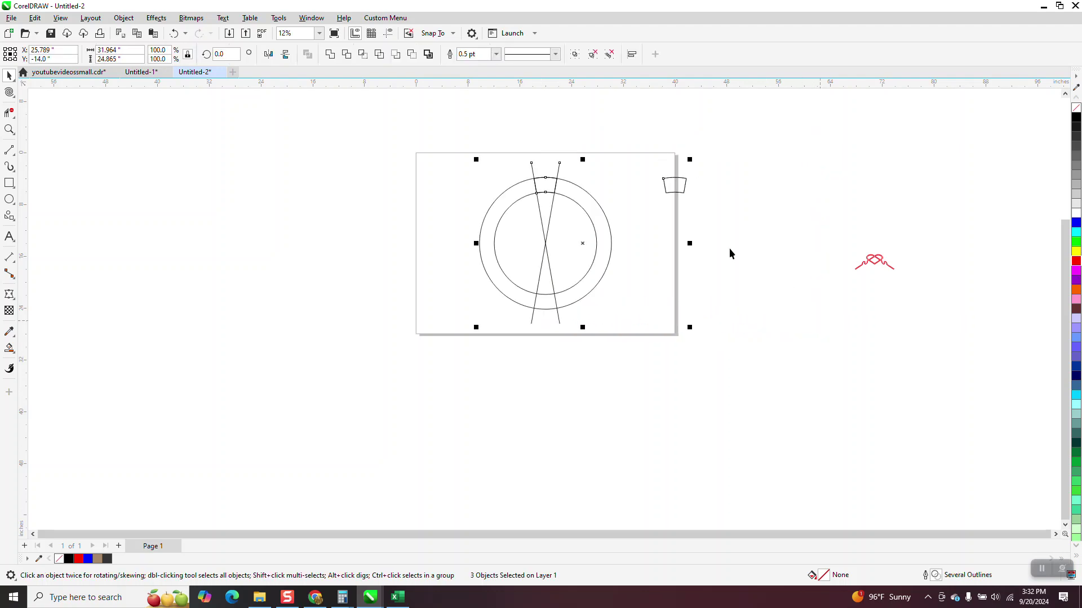
- Move the separate wedge alone to X 60 inches, outside the page
{"action": "left_click", "coordinate": [702, 188]}
{"action": "left_click", "coordinate": [682, 185]}
{"action": "key", "text": "c"}
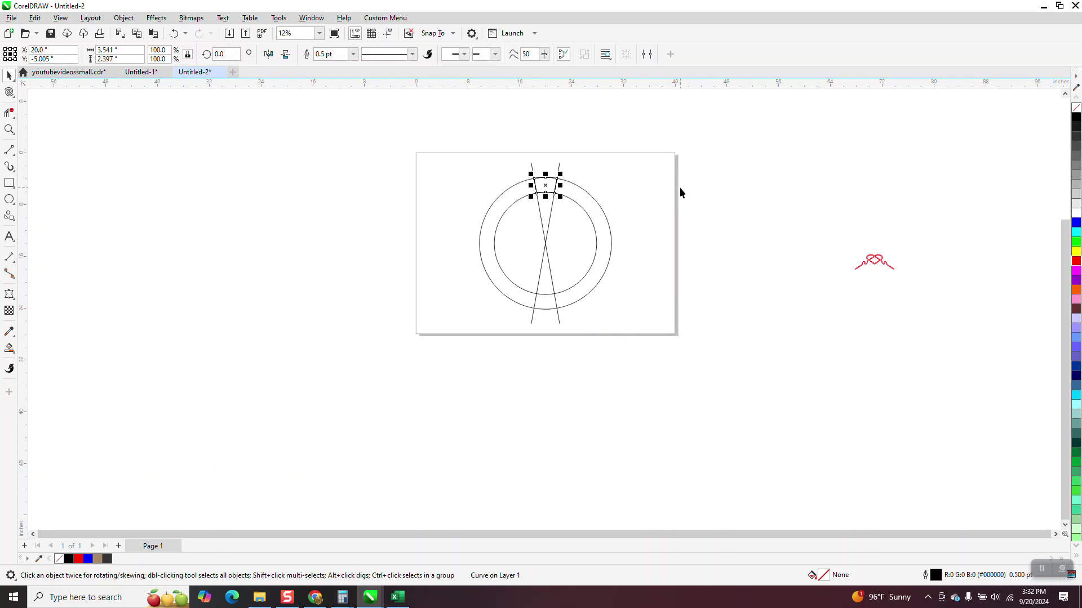
{"action": "key", "text": "Right"}
{"action": "key", "text": "Right"}
- Move the red ornament to just above the separate wedge
{"action": "left_click", "coordinate": [877, 262]}
{"action": "left_click_drag", "start_coordinate": [879, 266], "coordinate": [908, 240]}
{"action": "left_click", "coordinate": [9, 130]}
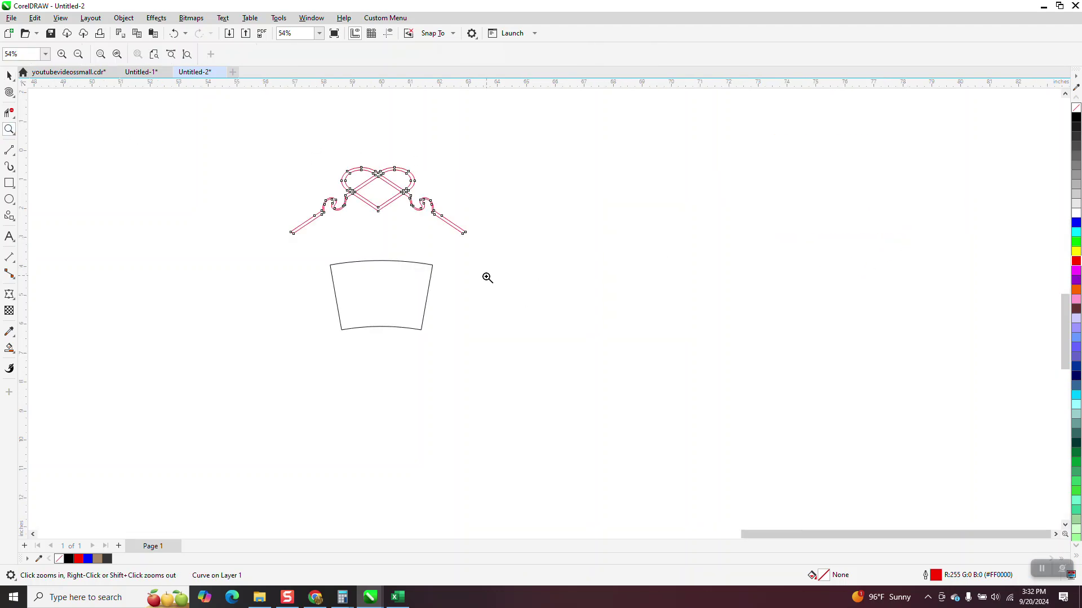
{"action": "left_click", "coordinate": [10, 76]}
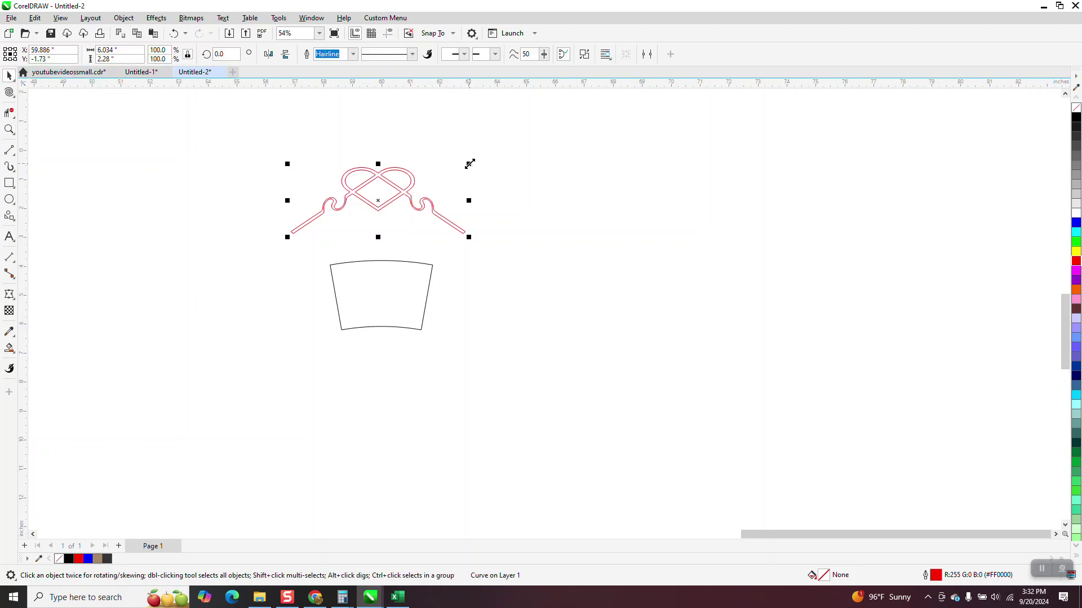
- Scale the red ornament proportionally to about 61%, roughly 3.7 inches wide, so its arms slightly overrun the wedge's sides
{"action": "left_click_drag", "start_coordinate": [470, 164], "coordinate": [432, 177]}
{"action": "left_click_drag", "start_coordinate": [356, 242], "coordinate": [381, 291]}
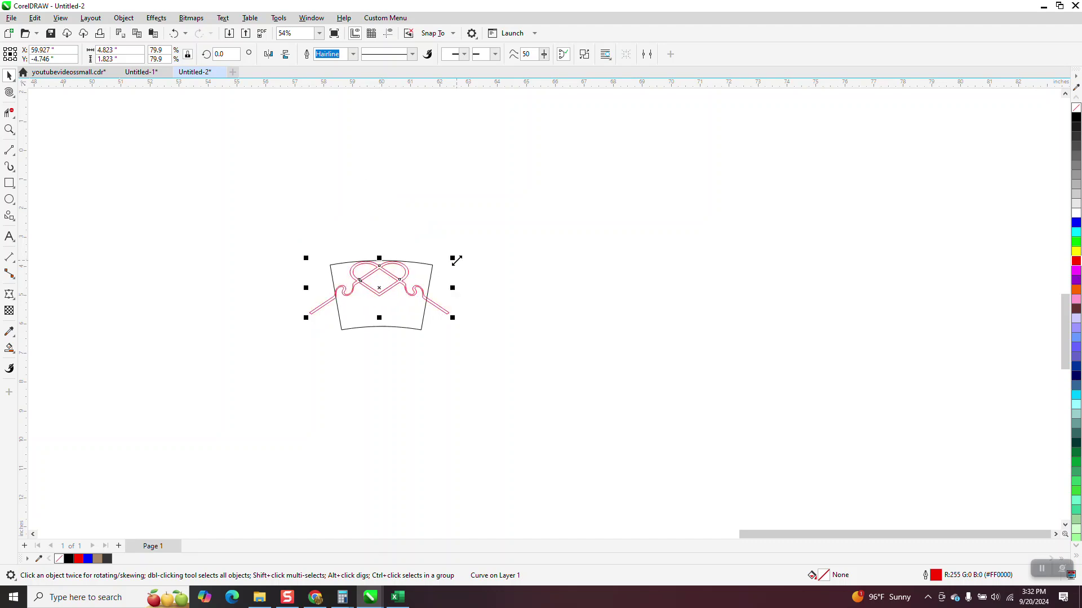
{"action": "left_click_drag", "start_coordinate": [453, 258], "coordinate": [420, 271]}
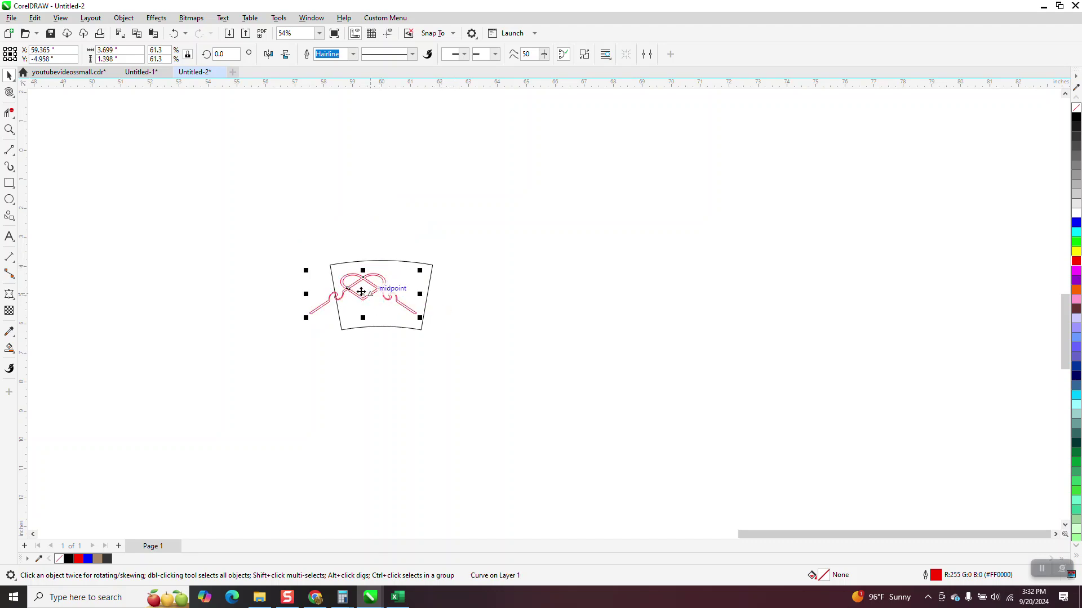
{"action": "left_click_drag", "start_coordinate": [363, 292], "coordinate": [369, 216]}
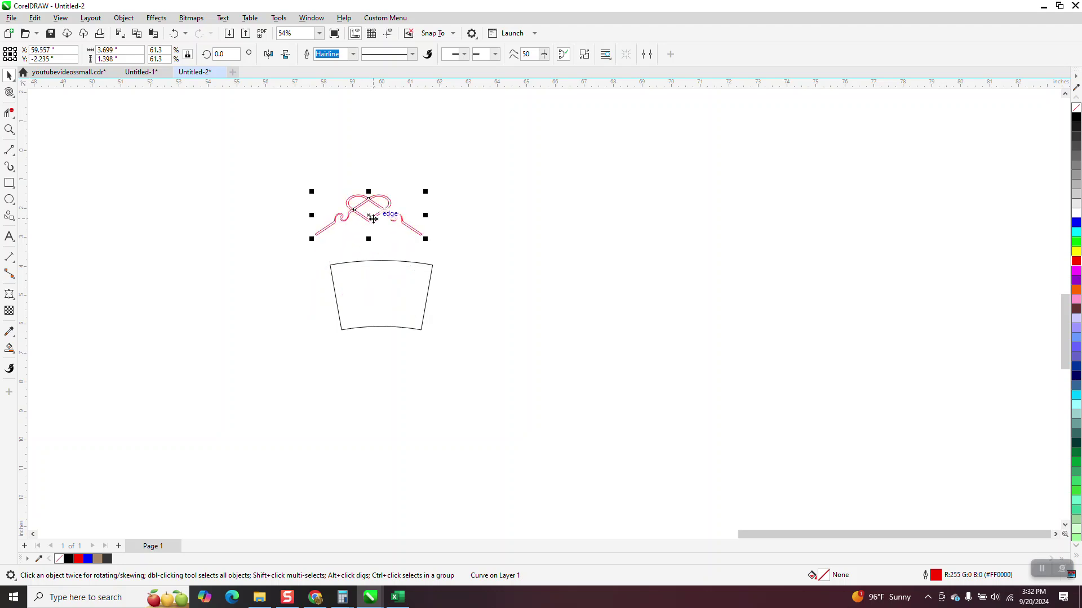
- Centre the red ornament horizontally and vertically on the wedge
{"action": "left_click", "coordinate": [392, 262], "text": "shift"}
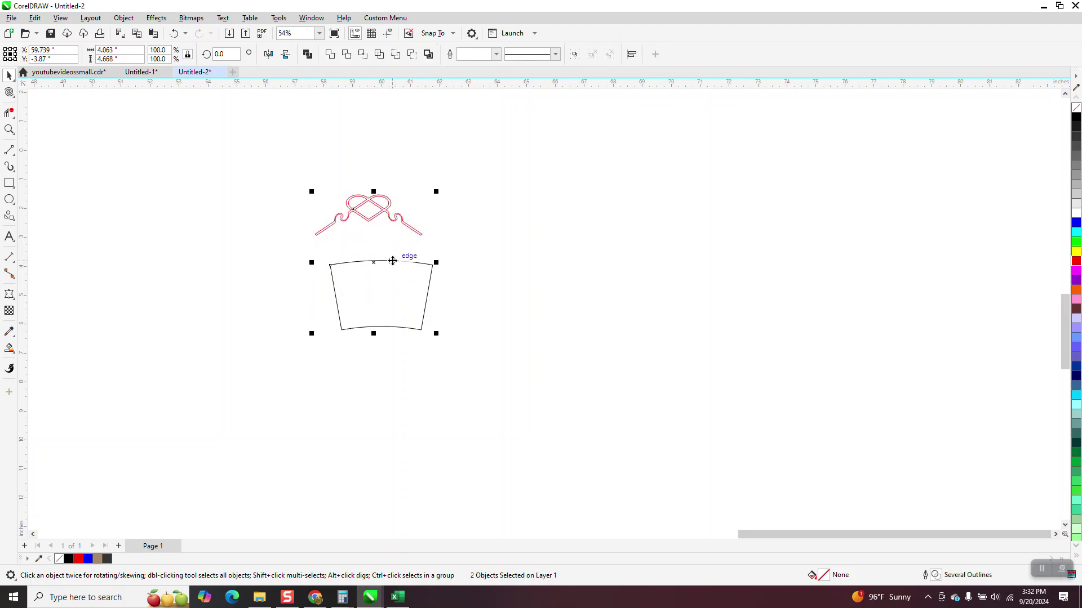
{"action": "key", "text": "e"}
{"action": "key", "text": "c"}
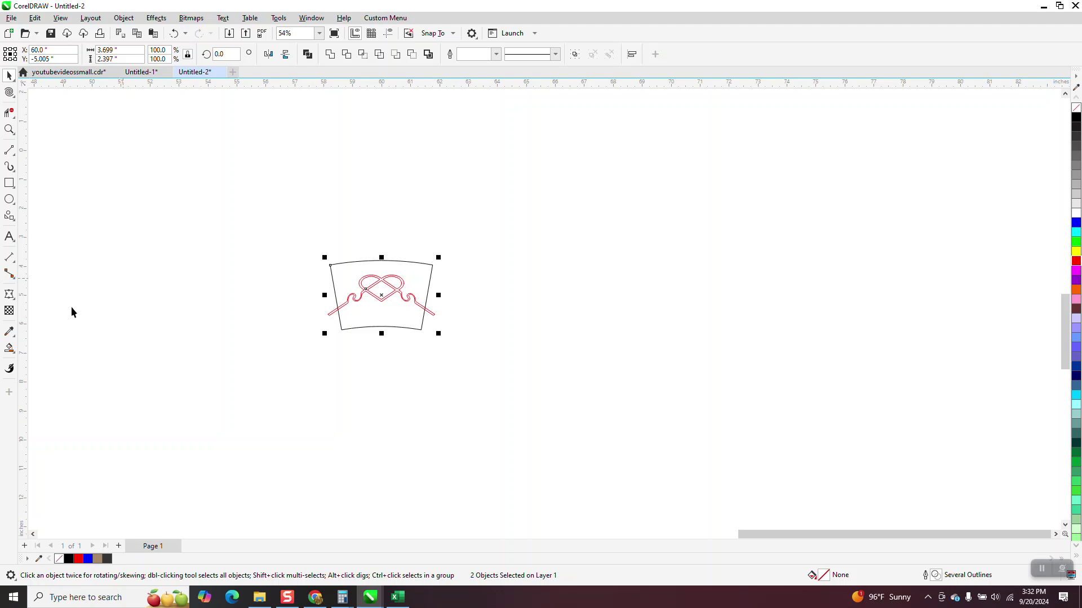
- Smart-fill the part of the ornament inside the wedge with blue and no outline, and move that piece 20 inches left
{"action": "left_click", "coordinate": [14, 348]}
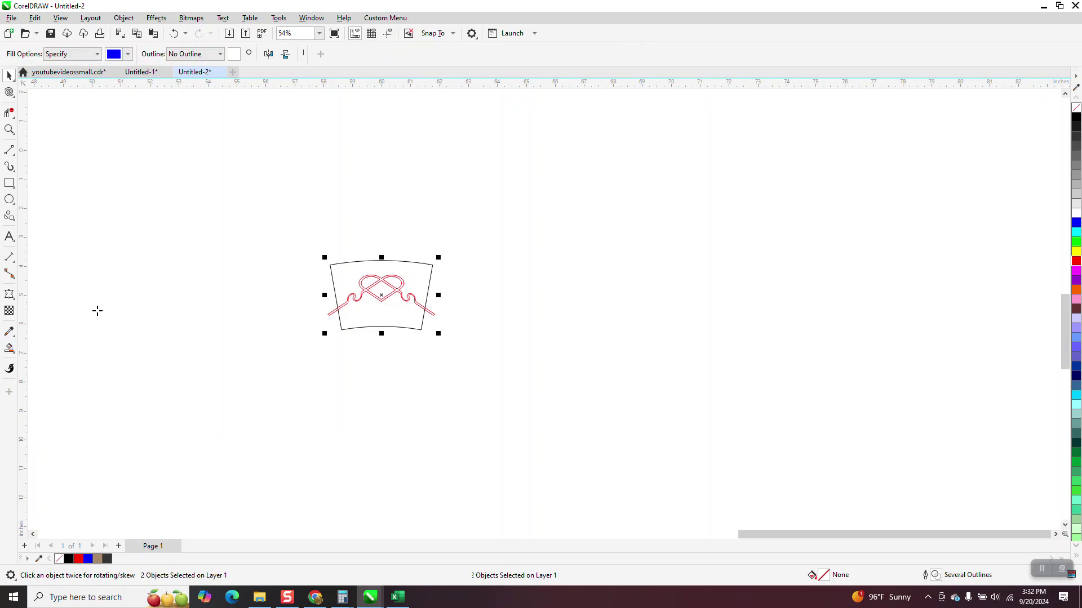
{"action": "left_click", "coordinate": [382, 280]}
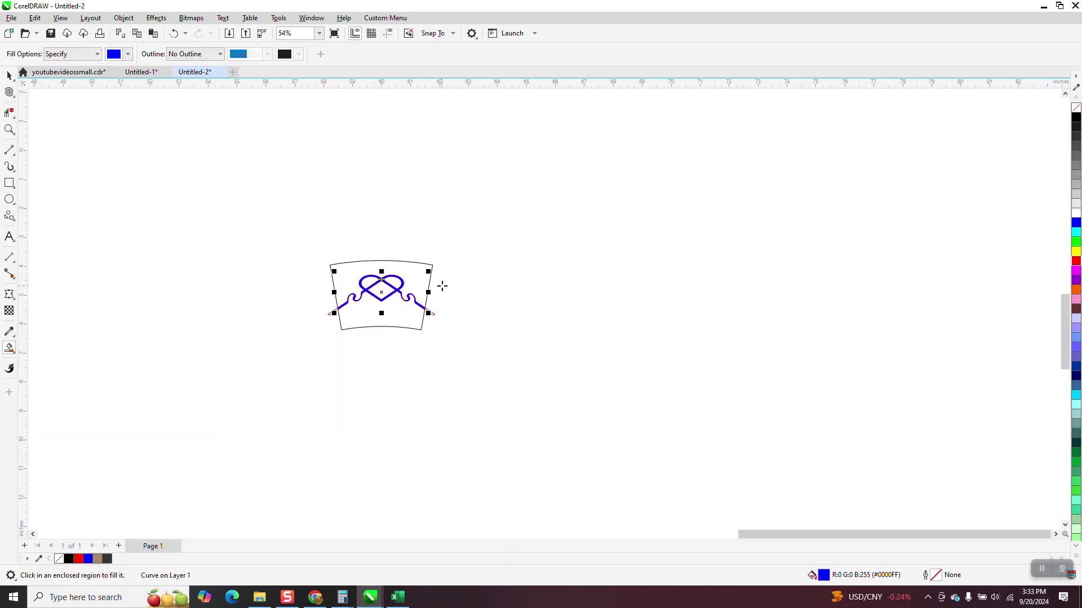
{"action": "scroll", "coordinate": [538, 305], "scroll_direction": "down", "scroll_amount": 5}
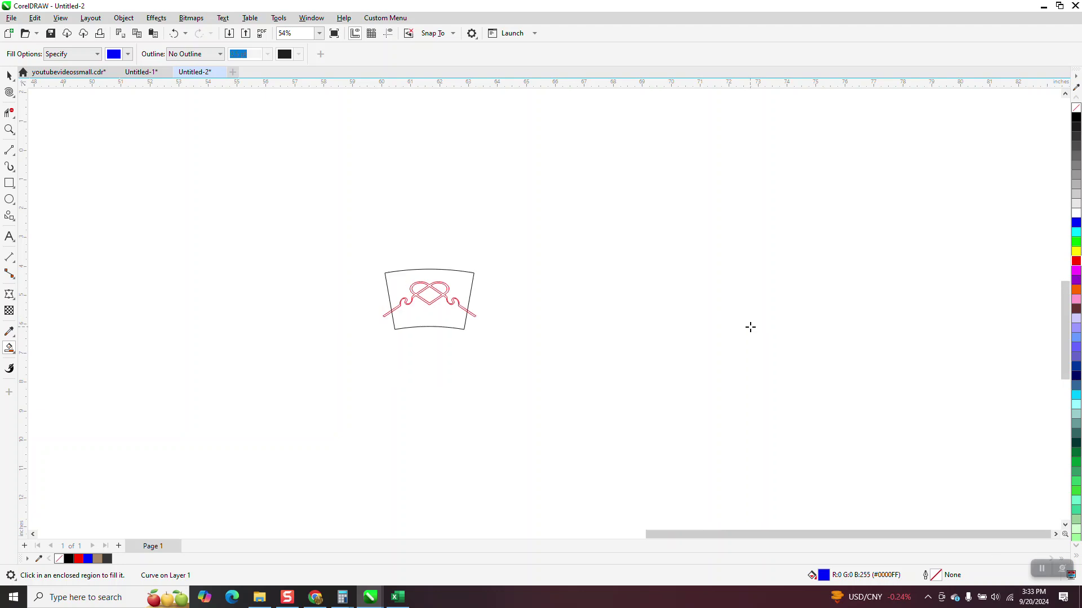
- Move the circles and crossing lines 40 inches right around the wedge, and the blue ornament piece 20 inches left onto the page
{"action": "left_click", "coordinate": [9, 75]}
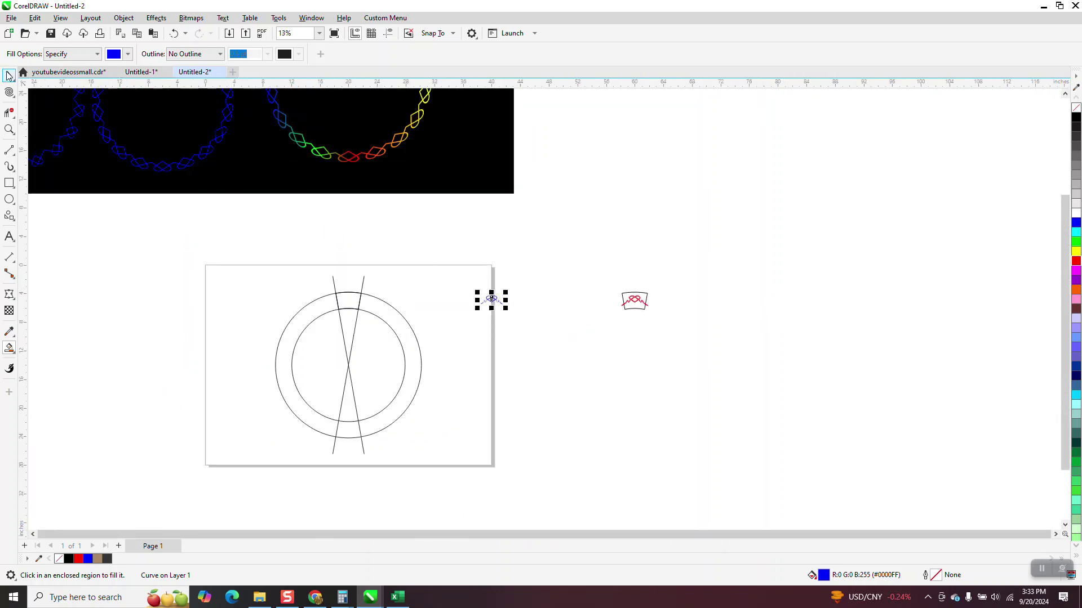
{"action": "left_click_drag", "start_coordinate": [276, 262], "coordinate": [445, 464]}
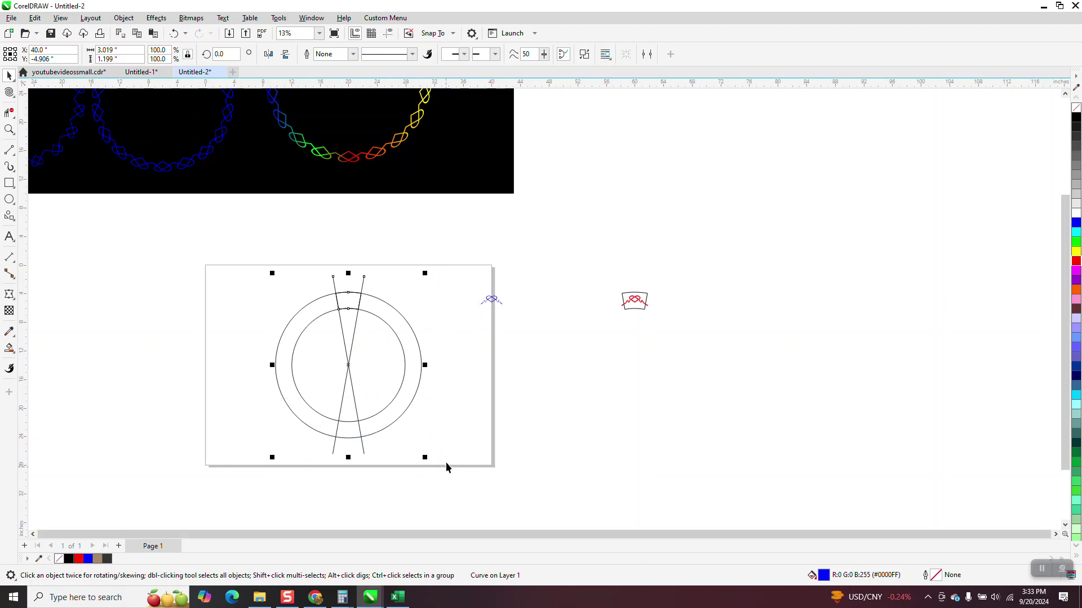
{"action": "key", "text": "Right"}
{"action": "key", "text": "Right"}
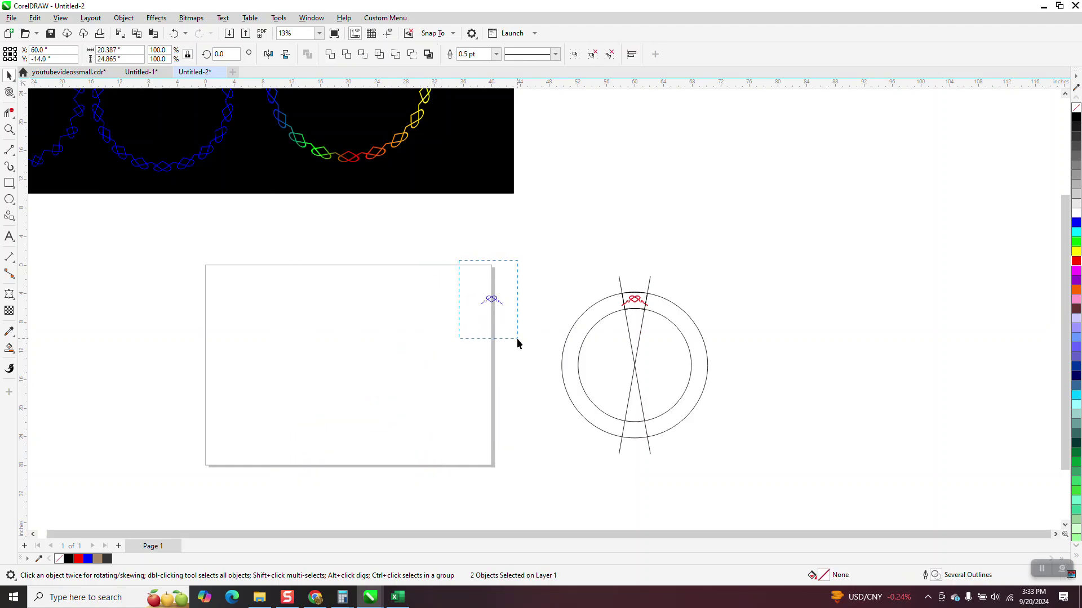
{"action": "left_click_drag", "start_coordinate": [517, 343], "coordinate": [518, 343]}
{"action": "key", "text": "Left"}
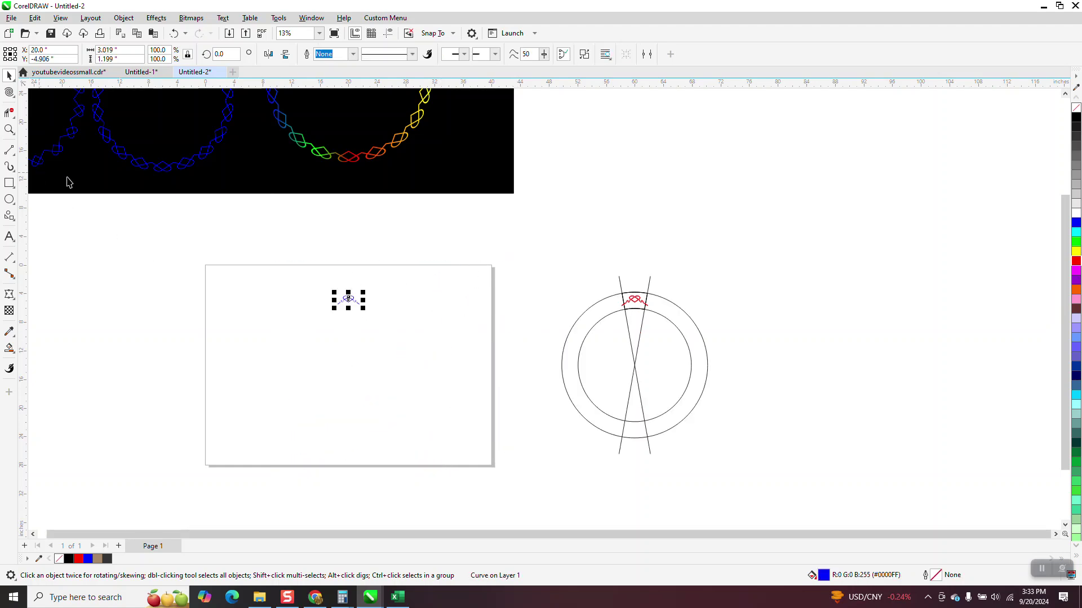
- Show the guidelines and move the blue ornament piece's rotation centre to their intersection at the page centre
{"action": "left_click", "coordinate": [388, 33]}
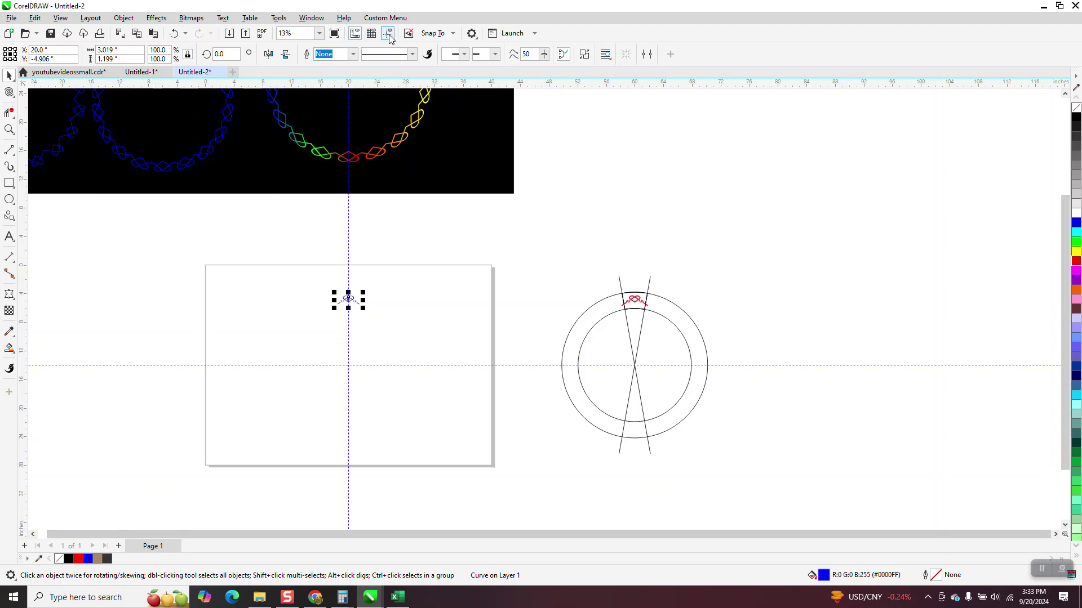
{"action": "left_click", "coordinate": [348, 298]}
{"action": "left_click_drag", "start_coordinate": [348, 298], "coordinate": [350, 362]}
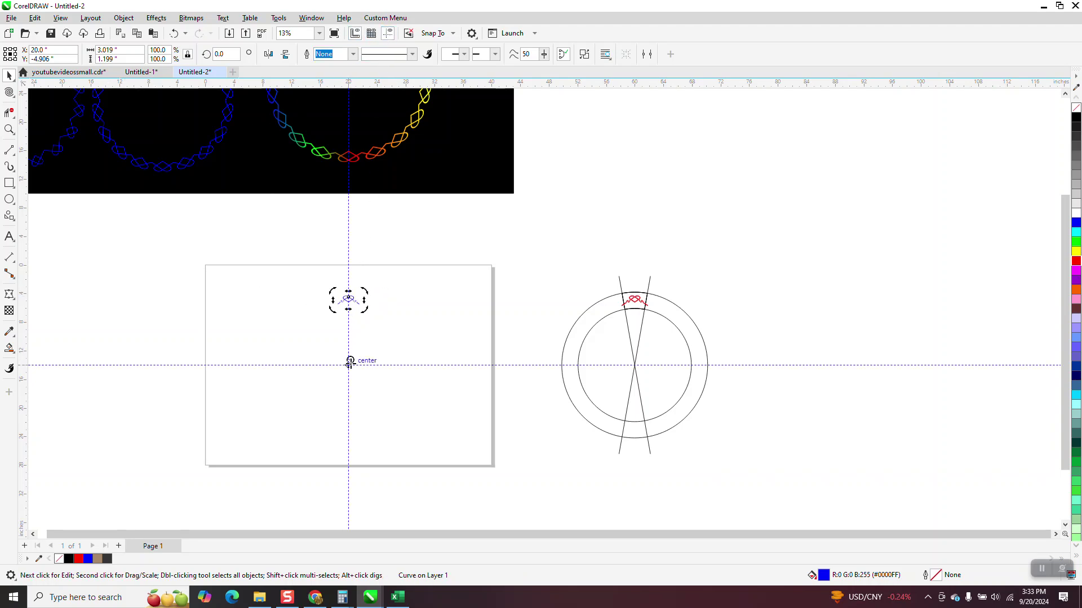
- Rotate the blue ornament piece around the page centre at a 20° angle with 17 copies to build a full ring
{"action": "left_click", "coordinate": [350, 298]}
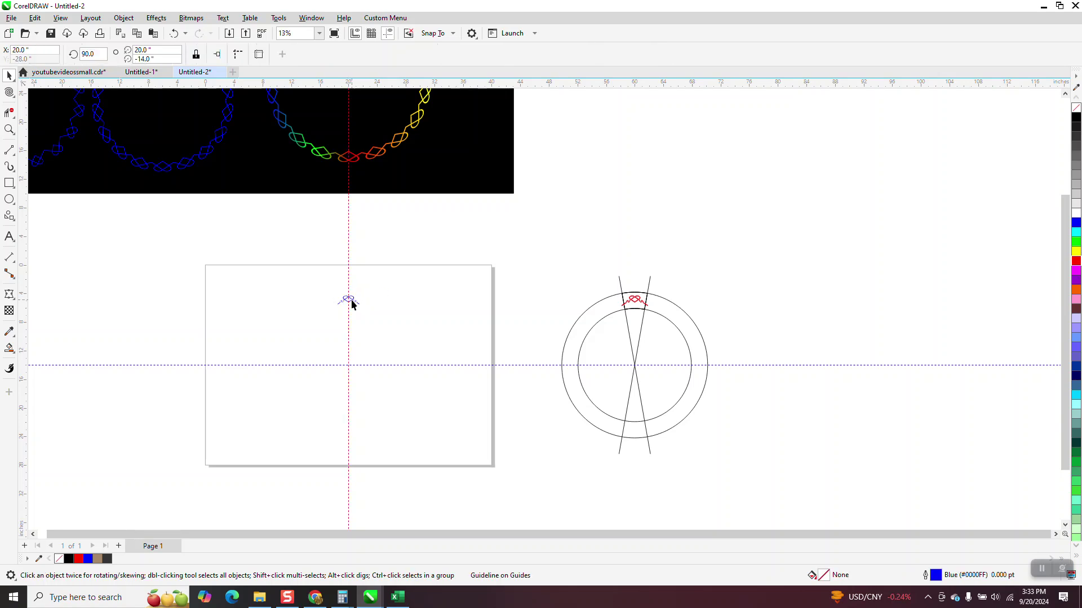
{"action": "left_click", "coordinate": [350, 300]}
{"action": "key", "text": "F10"}
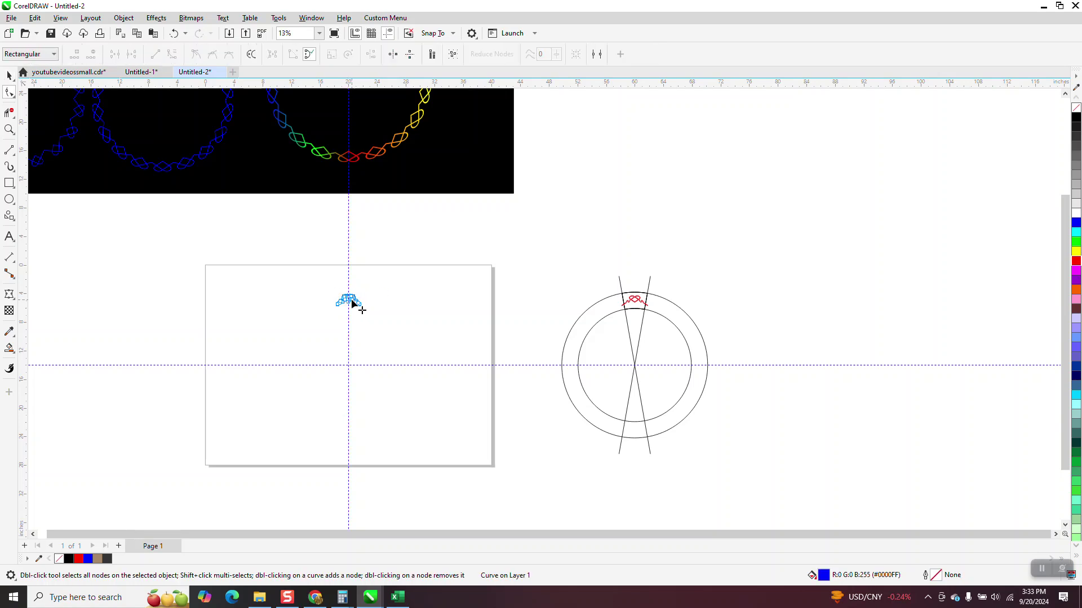
{"action": "left_click", "coordinate": [10, 130]}
{"action": "left_click_drag", "start_coordinate": [266, 246], "coordinate": [523, 430]}
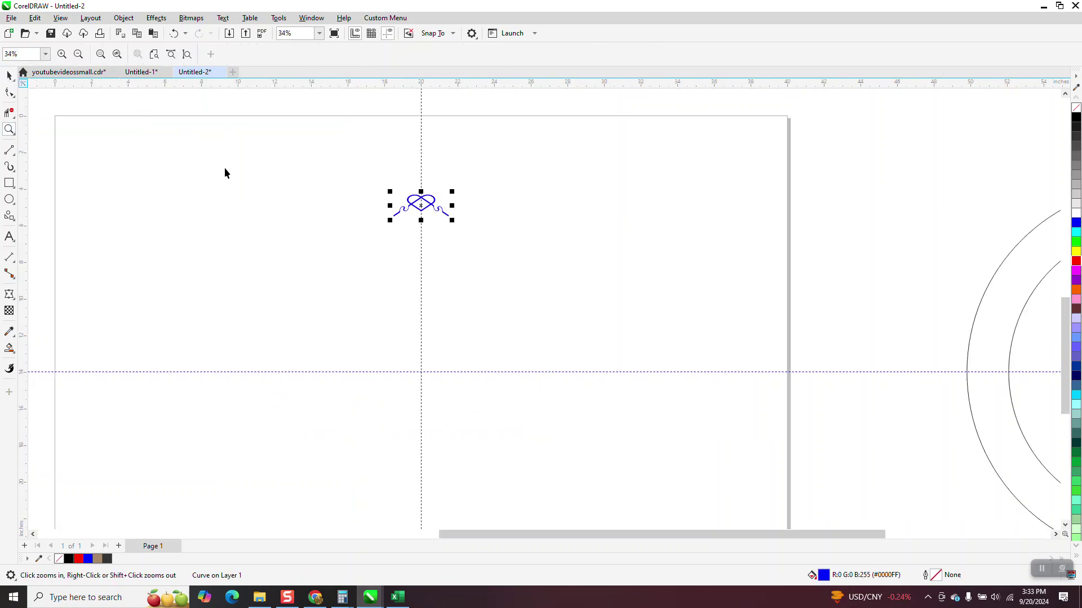
{"action": "key", "text": "space"}
{"action": "left_click", "coordinate": [422, 204]}
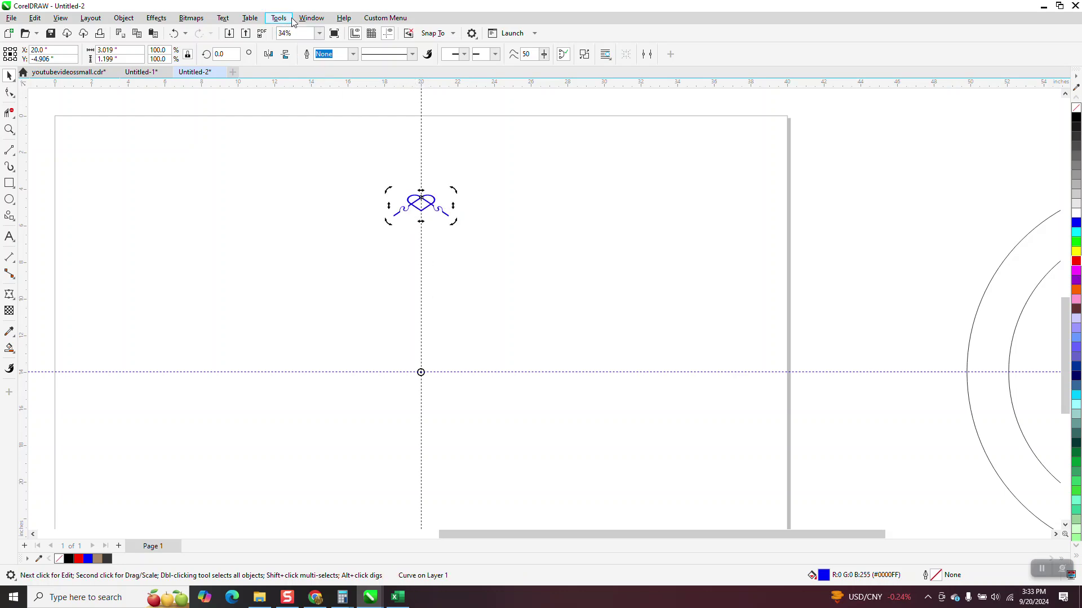
{"action": "left_click", "coordinate": [310, 19]}
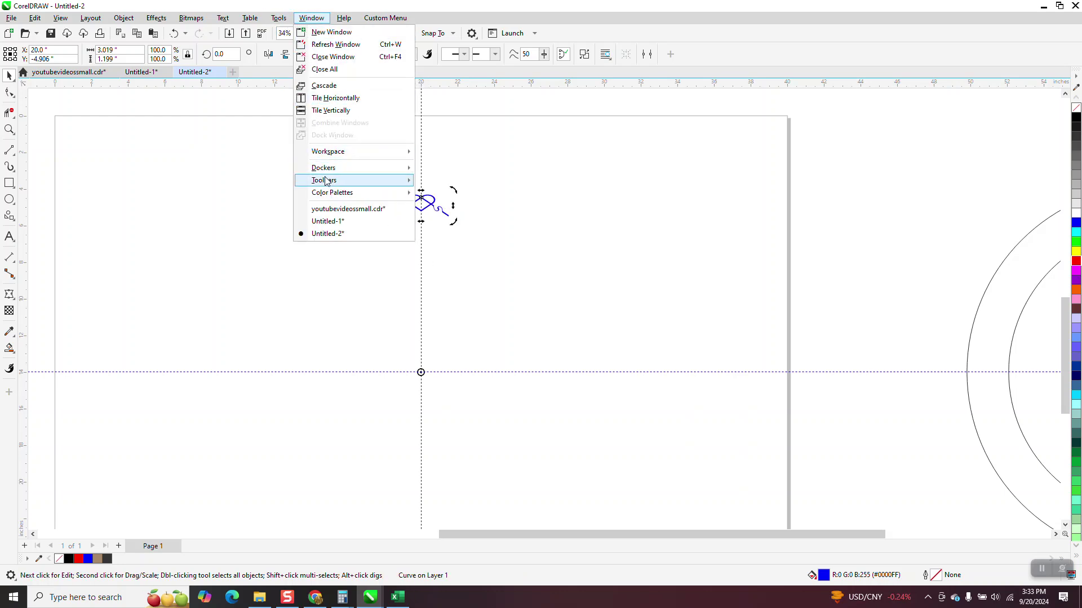
{"action": "mouse_move", "coordinate": [330, 169]}
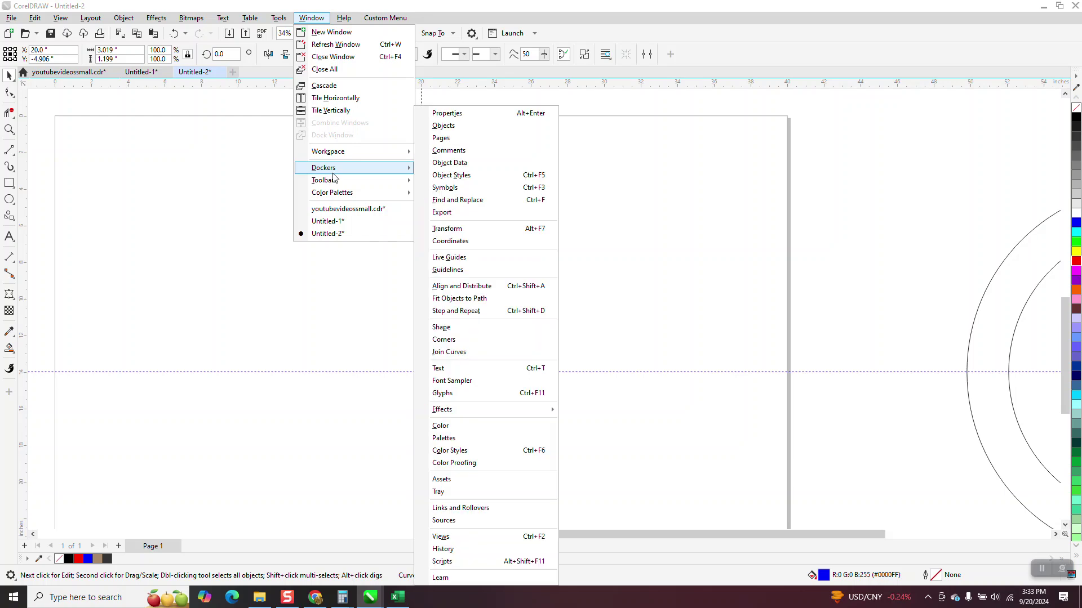
{"action": "left_click", "coordinate": [456, 228]}
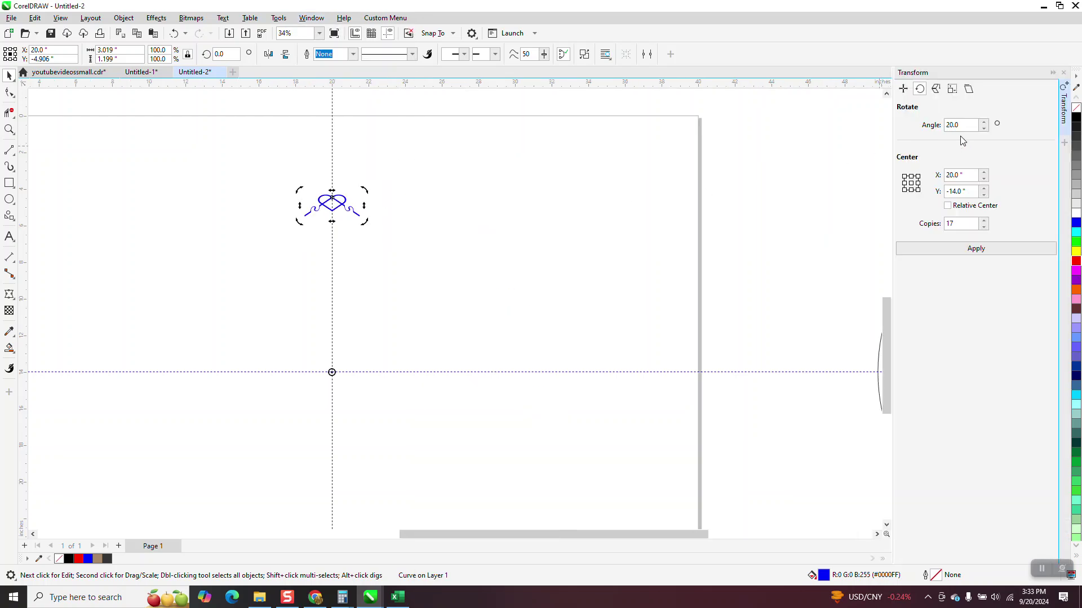
{"action": "left_click", "coordinate": [986, 248]}
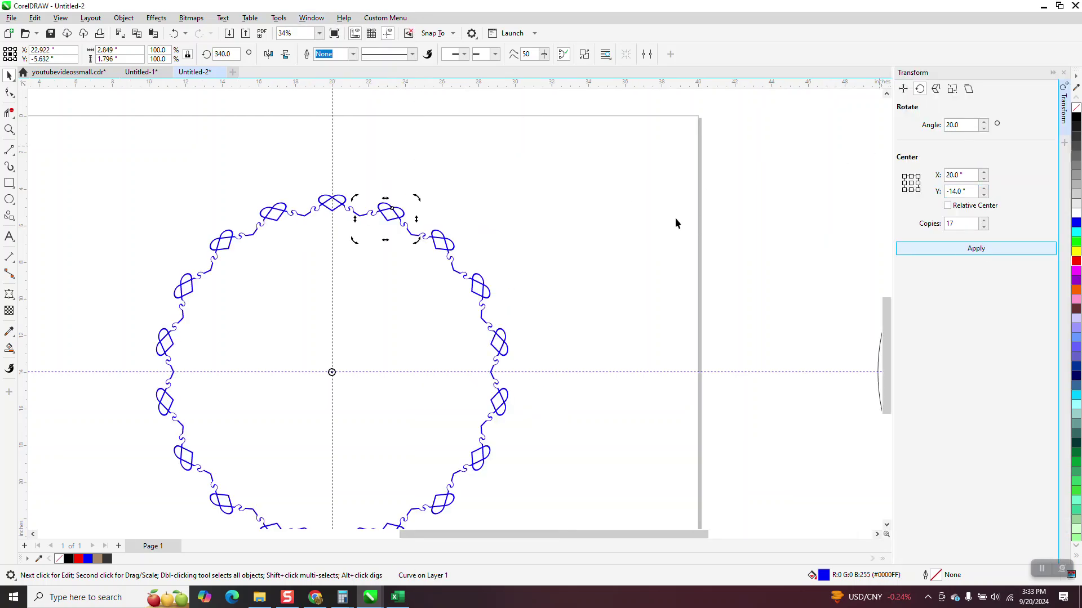
- Examine the joints between the repeated blue ornament pieces around the ring
{"action": "left_click", "coordinate": [505, 172]}
{"action": "left_click", "coordinate": [9, 129]}
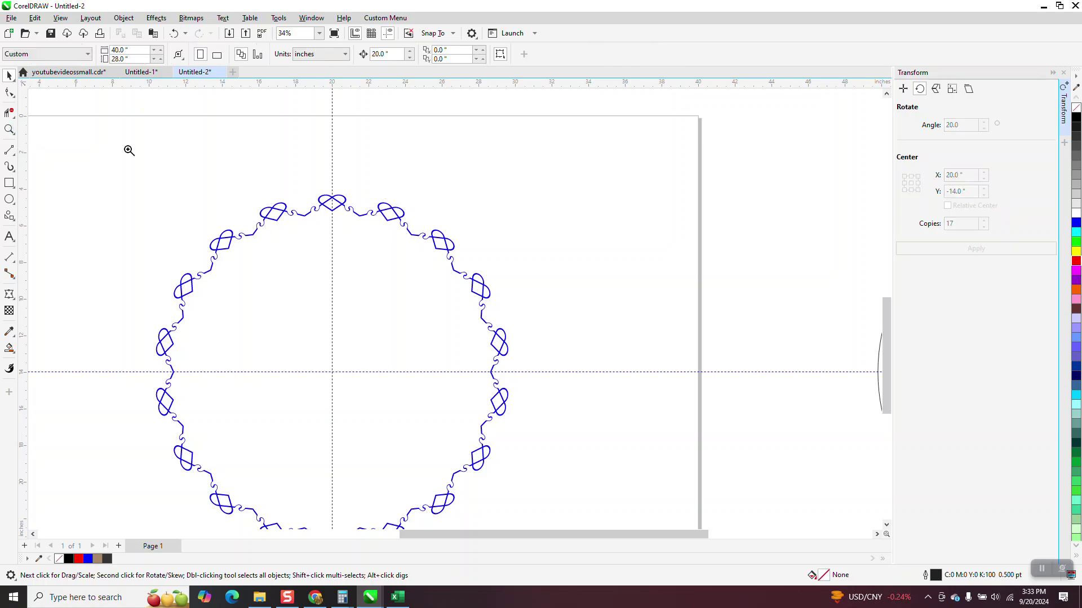
{"action": "left_click_drag", "start_coordinate": [218, 167], "coordinate": [527, 289]}
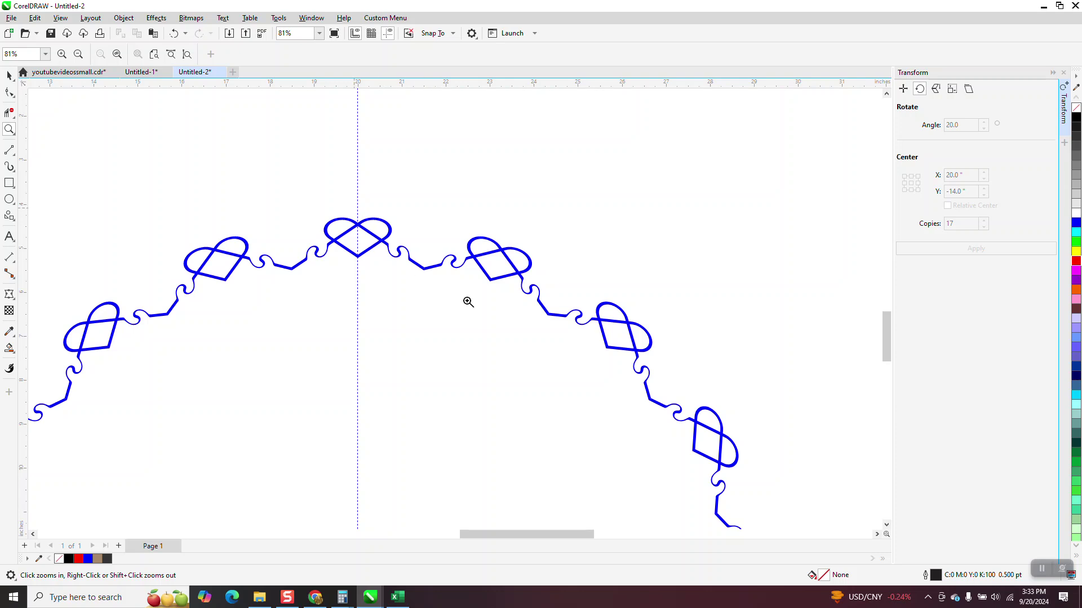
{"action": "left_click", "coordinate": [552, 329]}
{"action": "scroll", "coordinate": [501, 254], "scroll_direction": "down", "scroll_amount": 3}
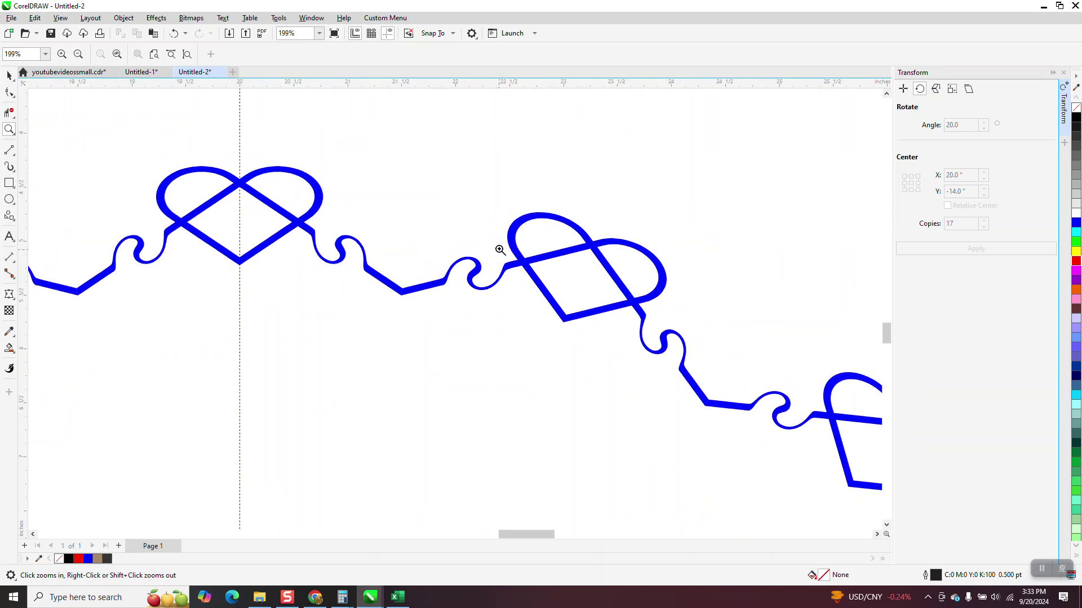
{"action": "scroll", "coordinate": [500, 246], "scroll_direction": "down", "scroll_amount": 2}
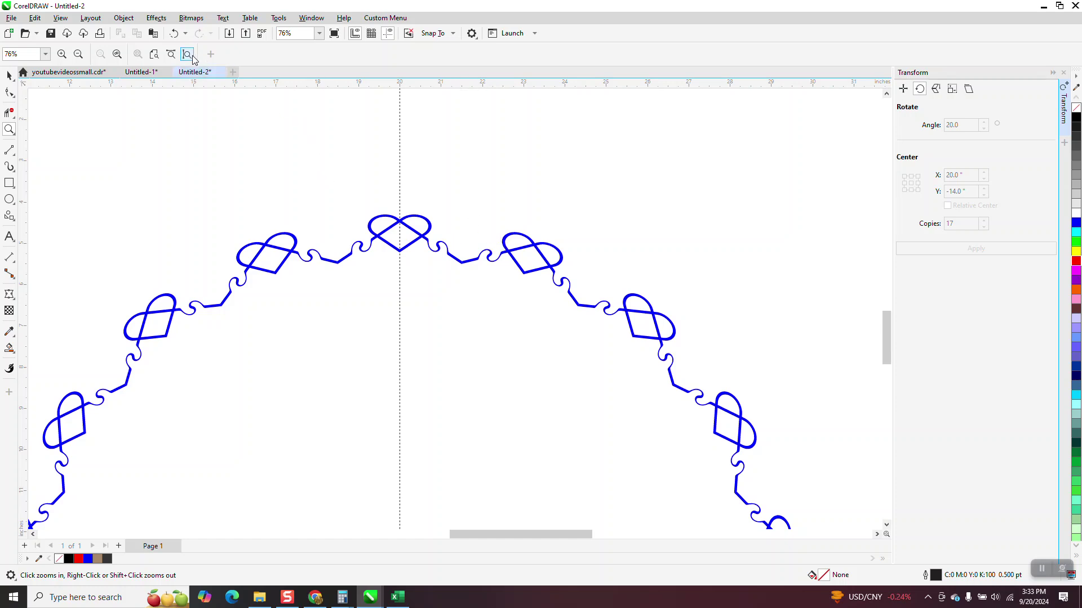
{"action": "scroll", "coordinate": [265, 157], "scroll_direction": "down", "scroll_amount": 3}
{"action": "scroll", "coordinate": [345, 225], "scroll_direction": "down", "scroll_amount": 1}
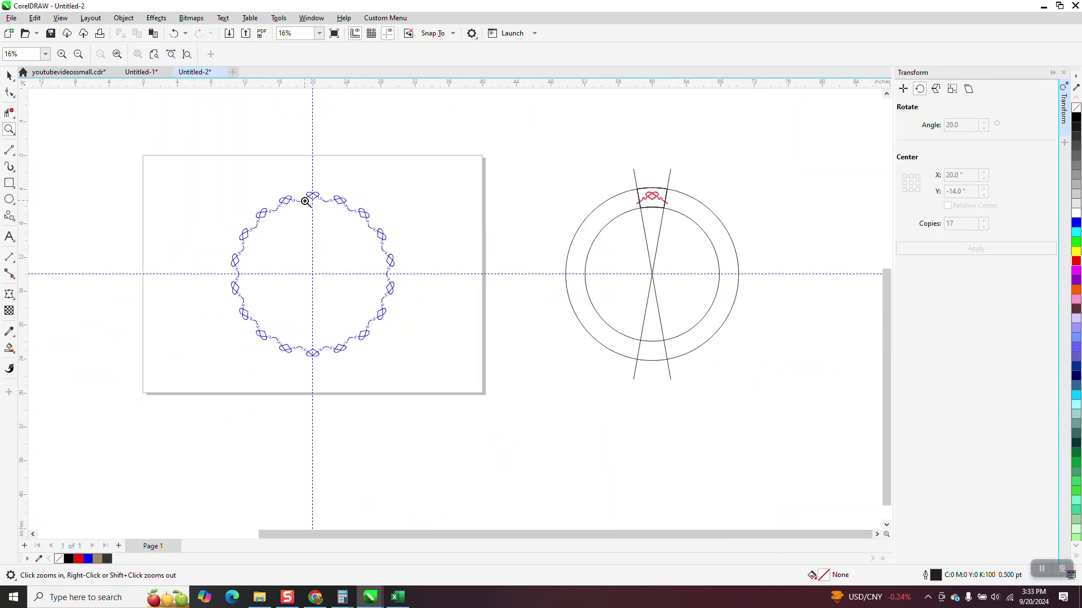
- Select all the pieces of the blue ornament ring and move them 40 inches left off the page
{"action": "key", "text": "space"}
{"action": "left_click_drag", "start_coordinate": [335, 314], "coordinate": [472, 373]}
{"action": "key", "text": "Left"}
{"action": "key", "text": "Left"}
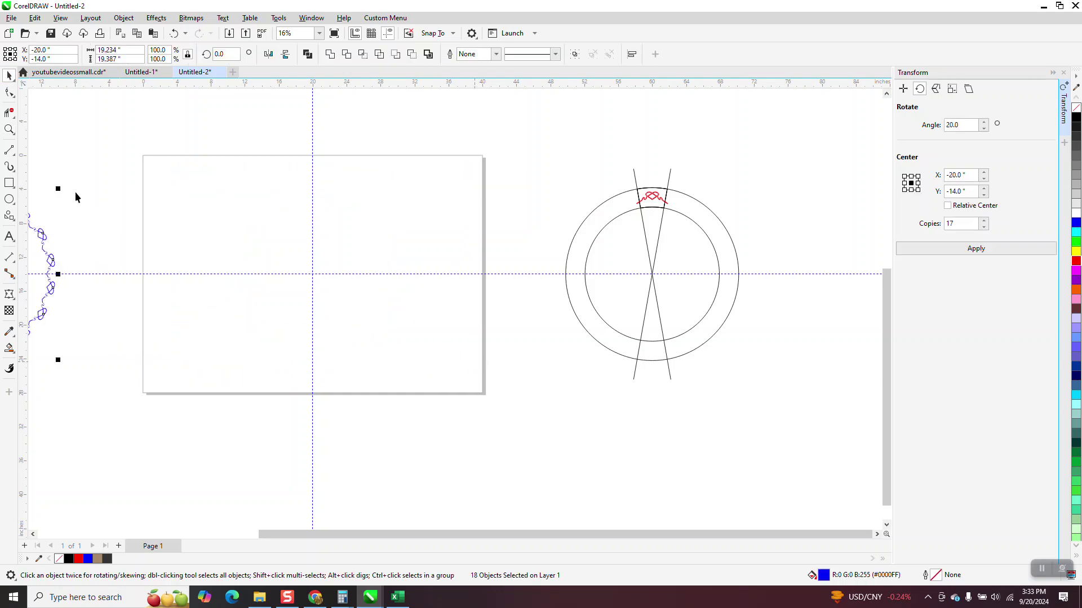
- Move the red heart ornament 20 inches right, out of the ring wedge
{"action": "left_click", "coordinate": [9, 129]}
{"action": "left_click_drag", "start_coordinate": [618, 191], "coordinate": [728, 258]}
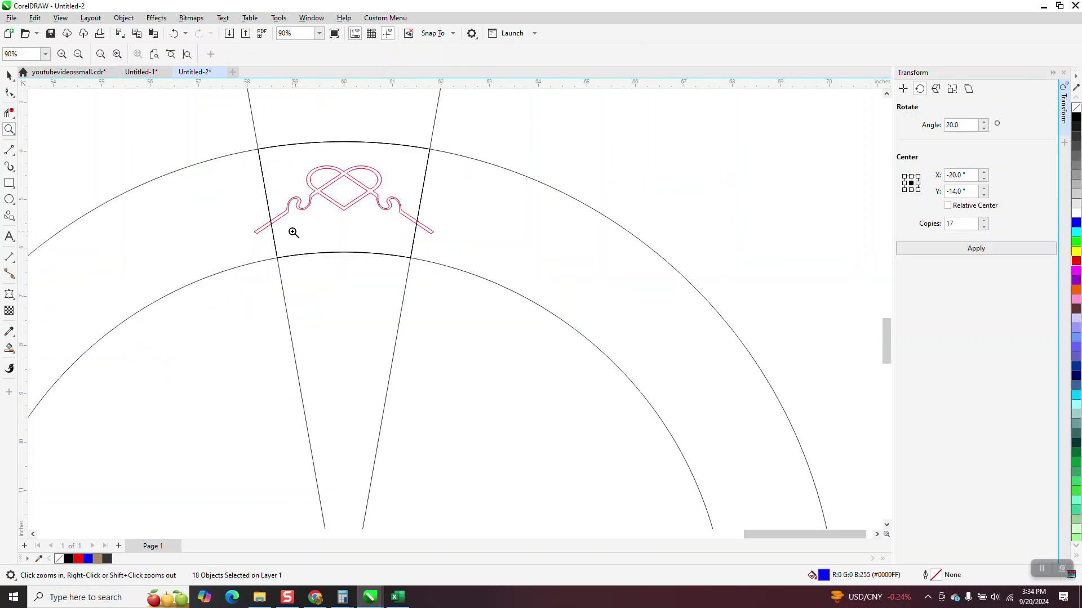
{"action": "left_click", "coordinate": [9, 75]}
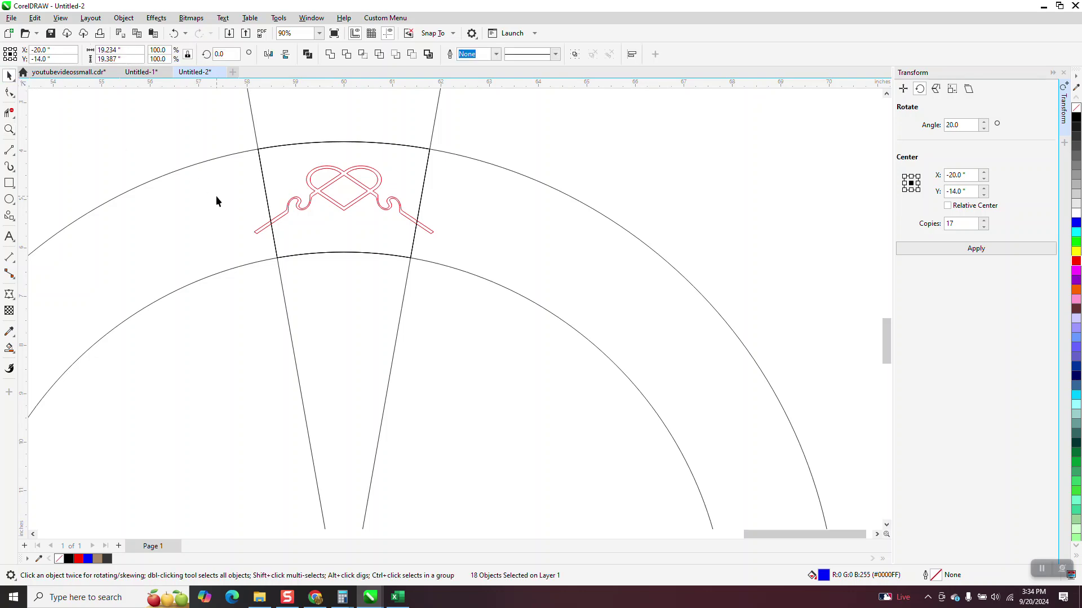
{"action": "left_click", "coordinate": [379, 180]}
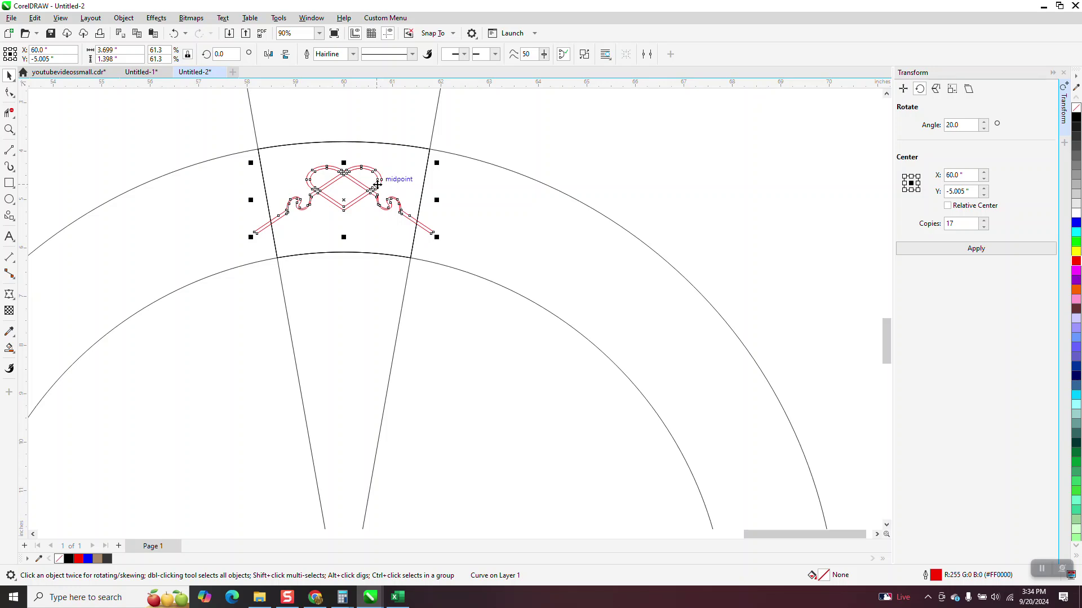
{"action": "scroll", "coordinate": [377, 184], "scroll_direction": "down", "scroll_amount": 2}
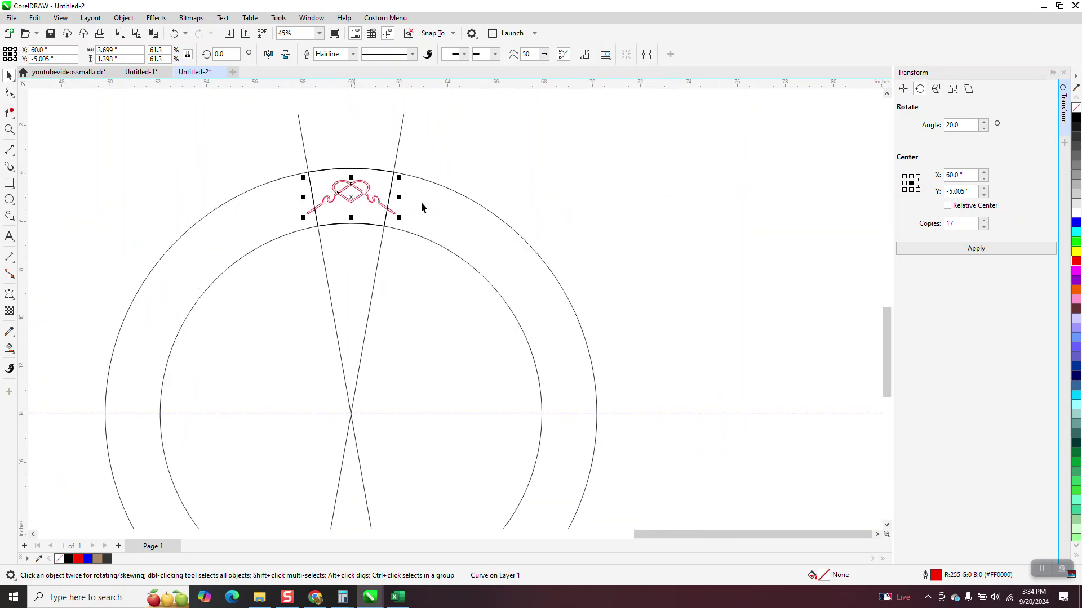
{"action": "key", "text": "shift+Right"}
{"action": "scroll", "coordinate": [511, 224], "scroll_direction": "down", "scroll_amount": 1}
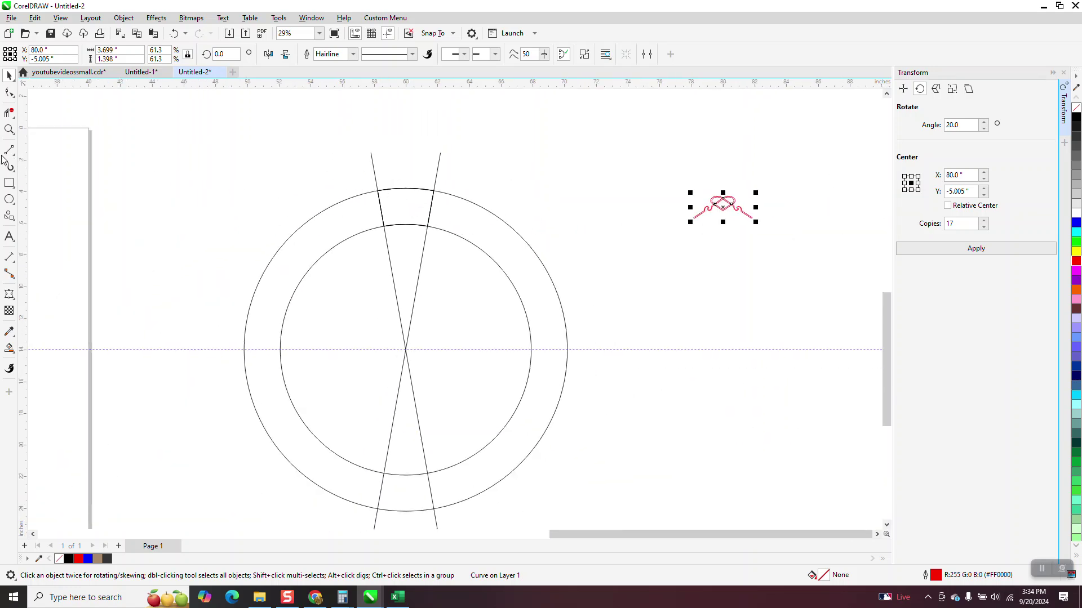
- Set the document's nudge distance to 5 inches
{"action": "left_click", "coordinate": [9, 182]}
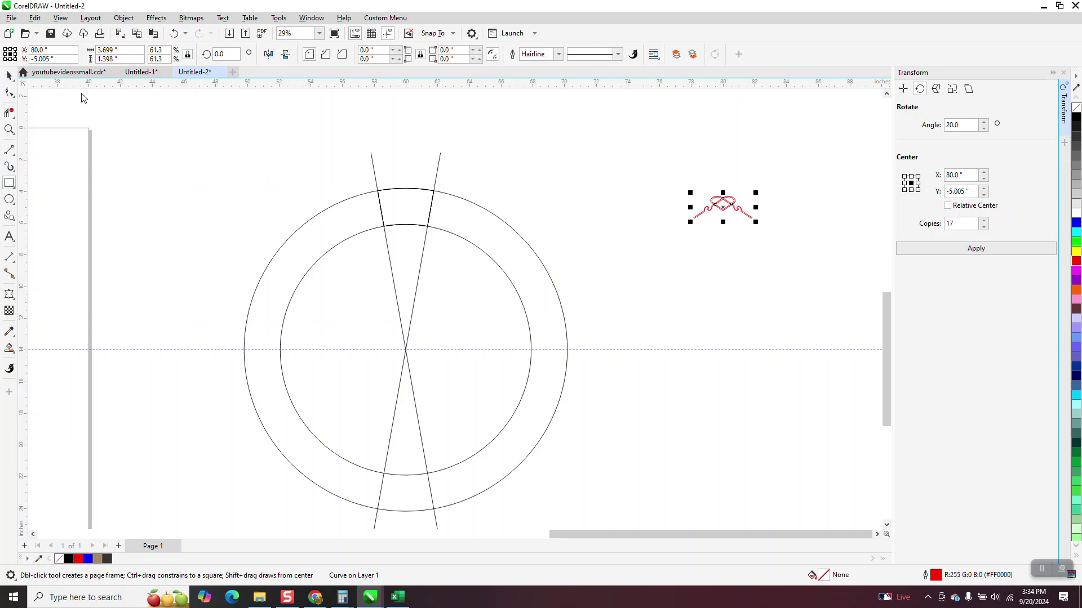
{"action": "left_click", "coordinate": [9, 76]}
{"action": "left_click", "coordinate": [422, 115]}
{"action": "double_click", "coordinate": [397, 57]}
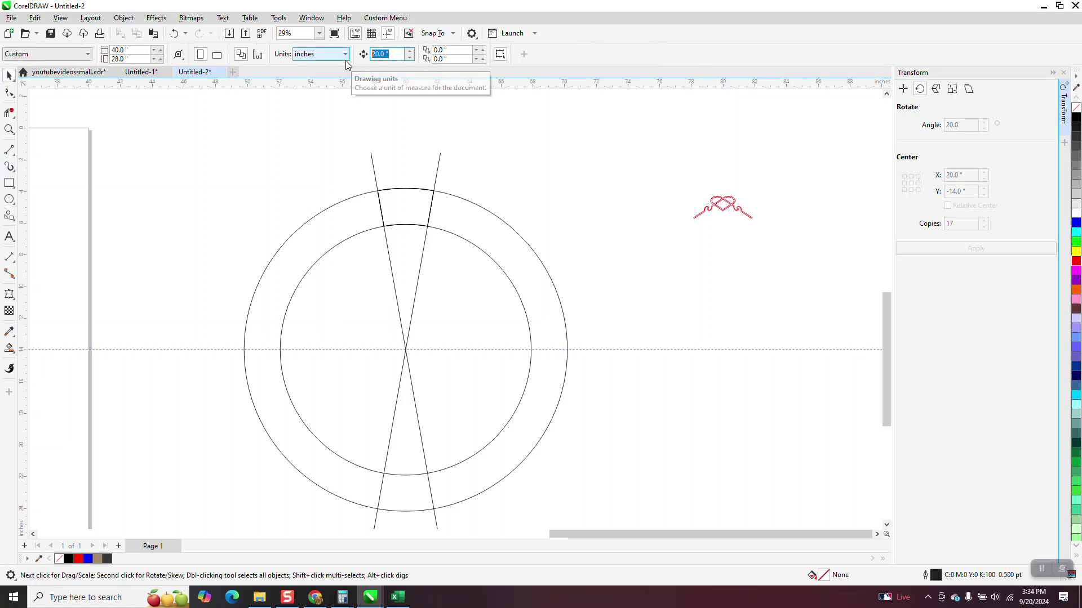
{"action": "type", "text": "5"}
- Draw a rectangle about 4.2 by 2.4 inches around the red heart ornament
{"action": "left_click", "coordinate": [9, 129]}
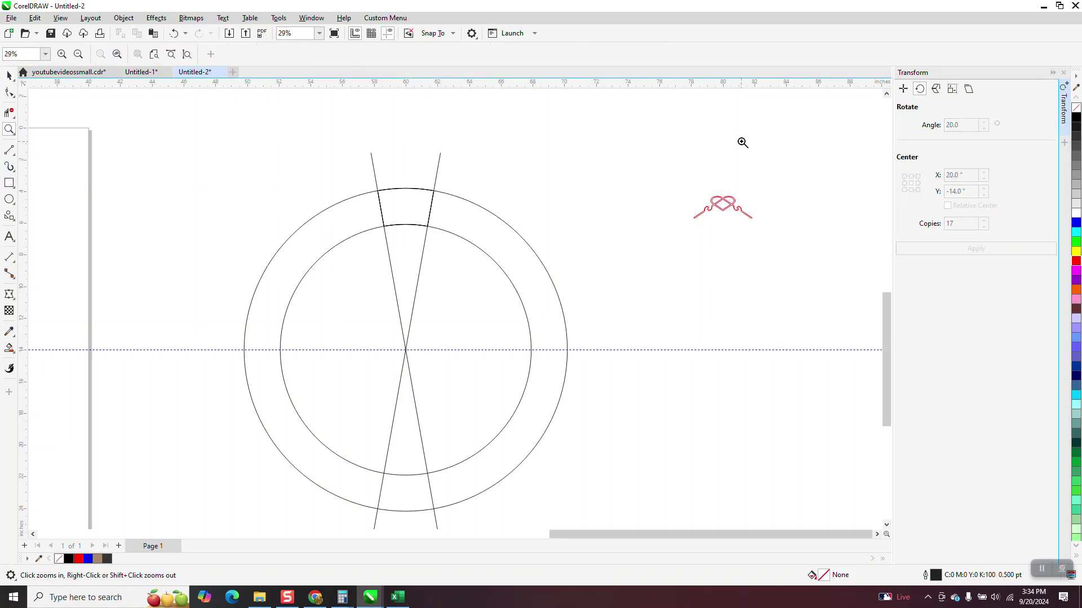
{"action": "left_click_drag", "start_coordinate": [648, 169], "coordinate": [798, 247]}
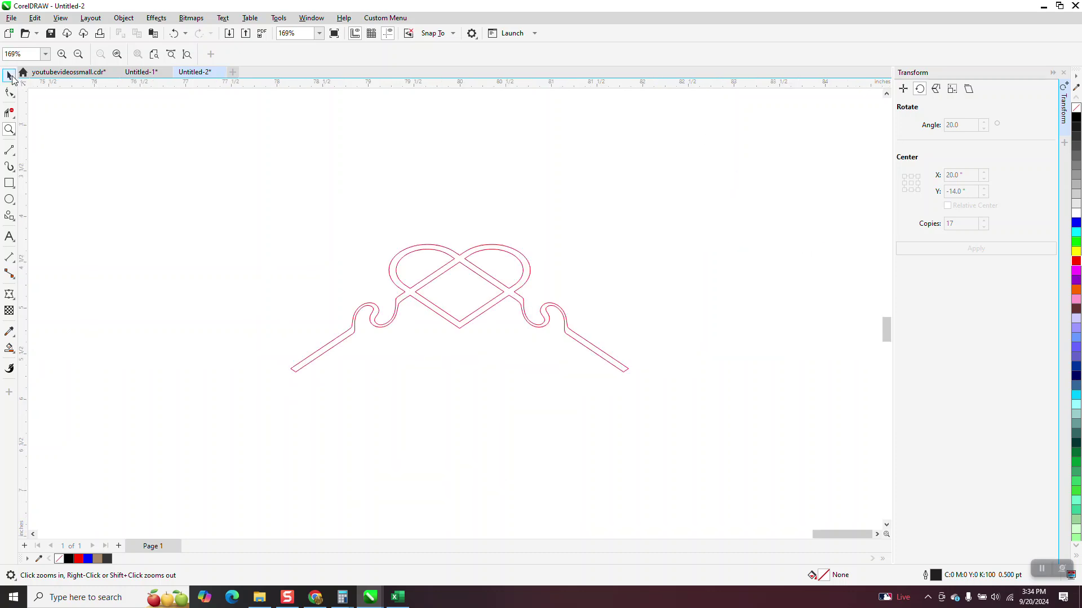
{"action": "left_click", "coordinate": [9, 76]}
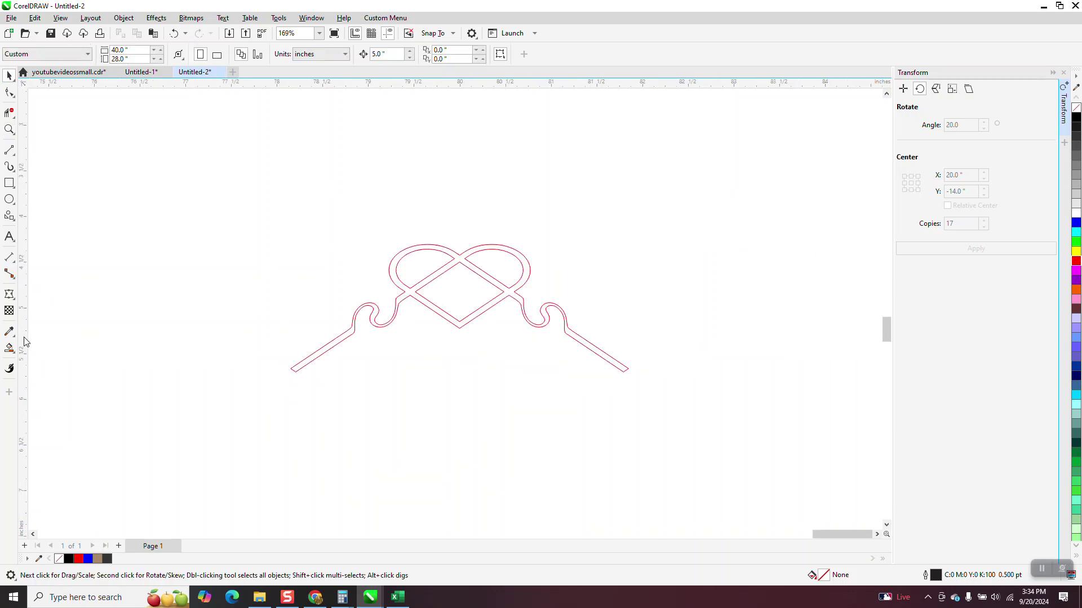
{"action": "left_click", "coordinate": [9, 348]}
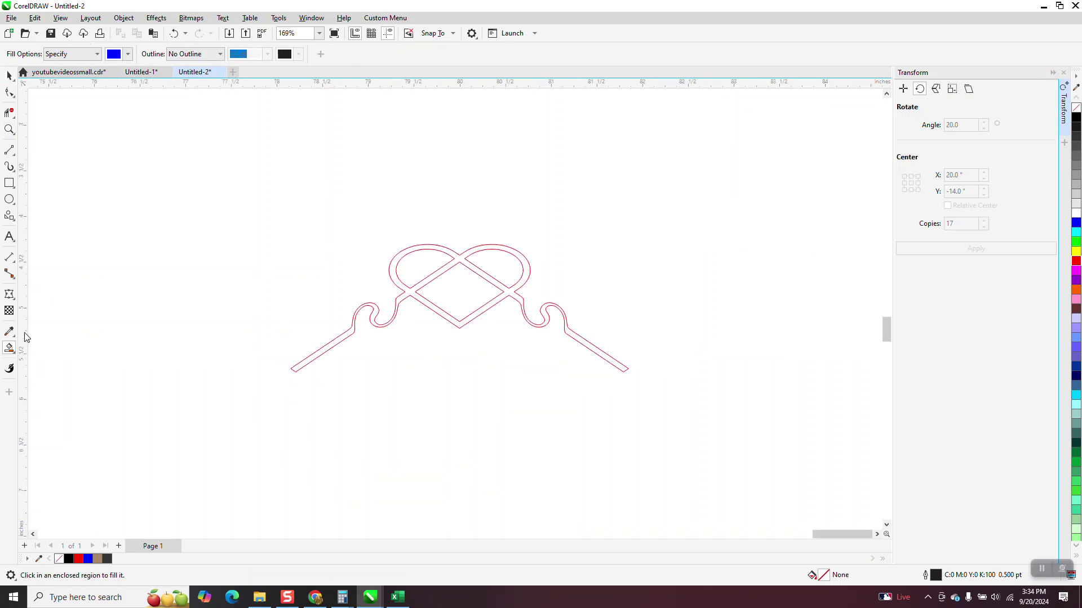
{"action": "left_click", "coordinate": [9, 183]}
{"action": "mouse_move", "coordinate": [260, 208]}
{"action": "left_mouse_down"}
{"action": "mouse_move", "coordinate": [285, 305]}
{"action": "mouse_move", "coordinate": [647, 428]}
{"action": "left_mouse_up"}
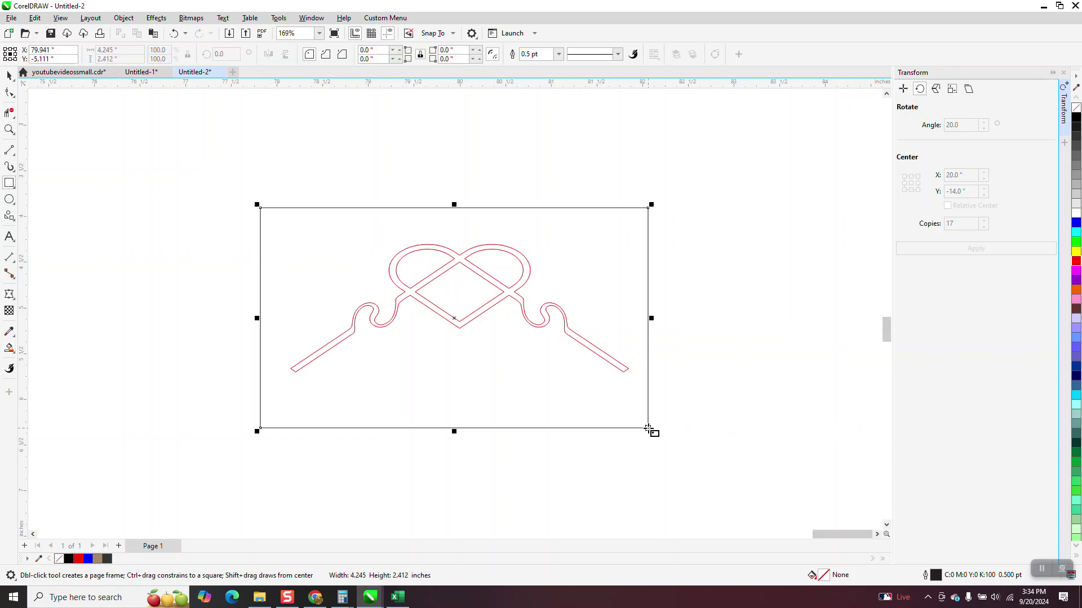
- Smart-fill the area between the rectangle and the ornament with blue and no outline, and move that fill 5 inches left
{"action": "left_click", "coordinate": [9, 348]}
{"action": "left_click", "coordinate": [285, 287]}
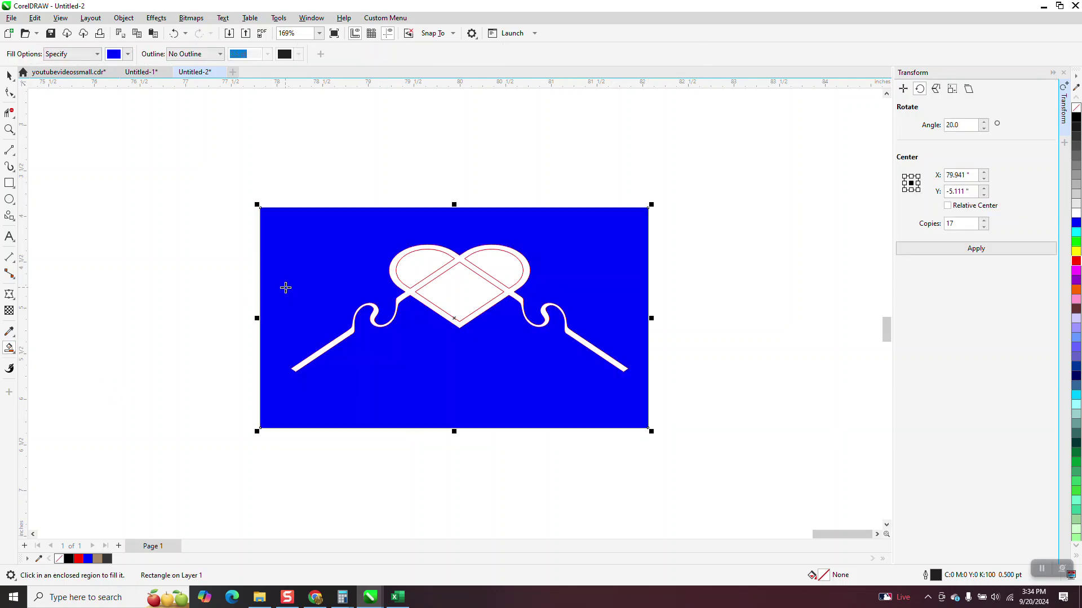
{"action": "scroll", "coordinate": [293, 289], "scroll_direction": "down", "scroll_amount": 2}
{"action": "scroll", "coordinate": [434, 307], "scroll_direction": "down", "scroll_amount": 5}
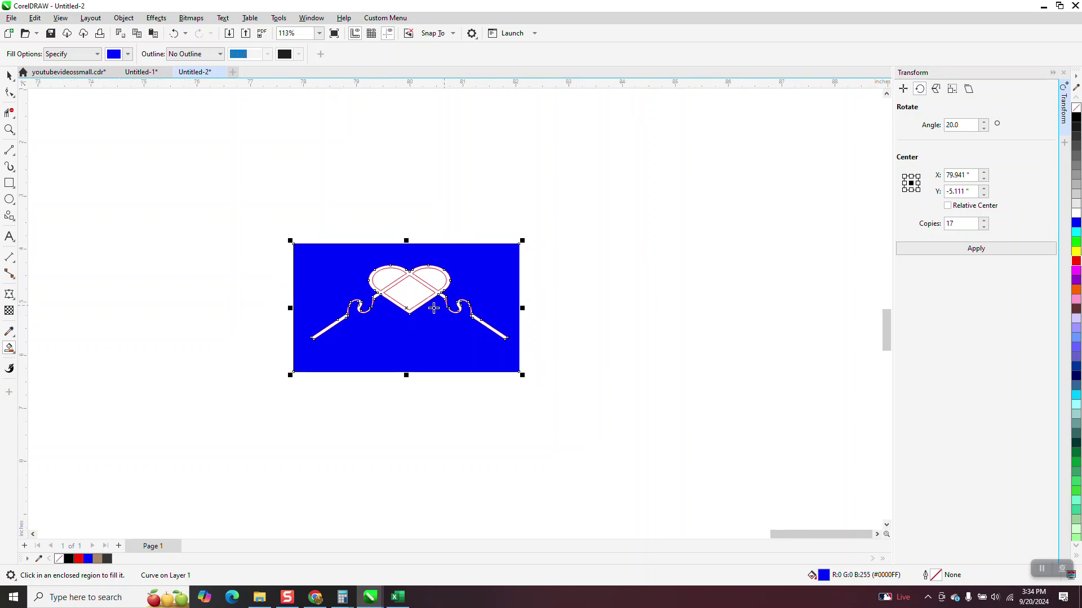
{"action": "key", "text": "Left"}
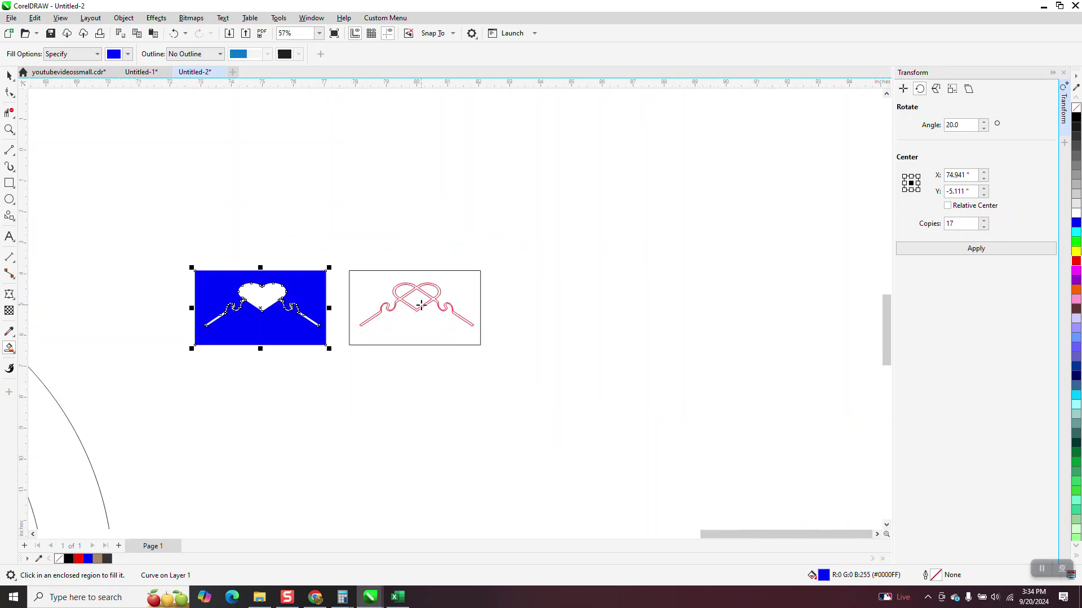
- Smart-fill the heart's inner diamond and both of its lobes with blue, moving each fill 5 inches left
{"action": "left_click", "coordinate": [420, 302]}
{"action": "key", "text": "Left"}
{"action": "left_click", "coordinate": [403, 291]}
{"action": "key", "text": "Left"}
{"action": "left_click", "coordinate": [428, 291]}
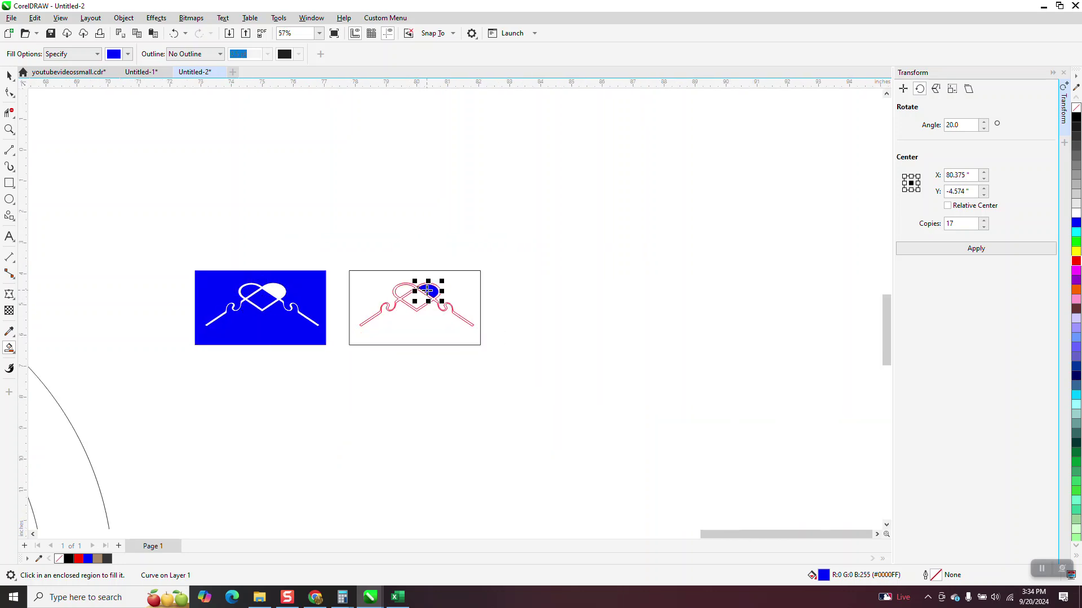
{"action": "key", "text": "Left"}
- Delete the blue background piece surrounding the three inner heart fills
{"action": "left_click", "coordinate": [9, 129]}
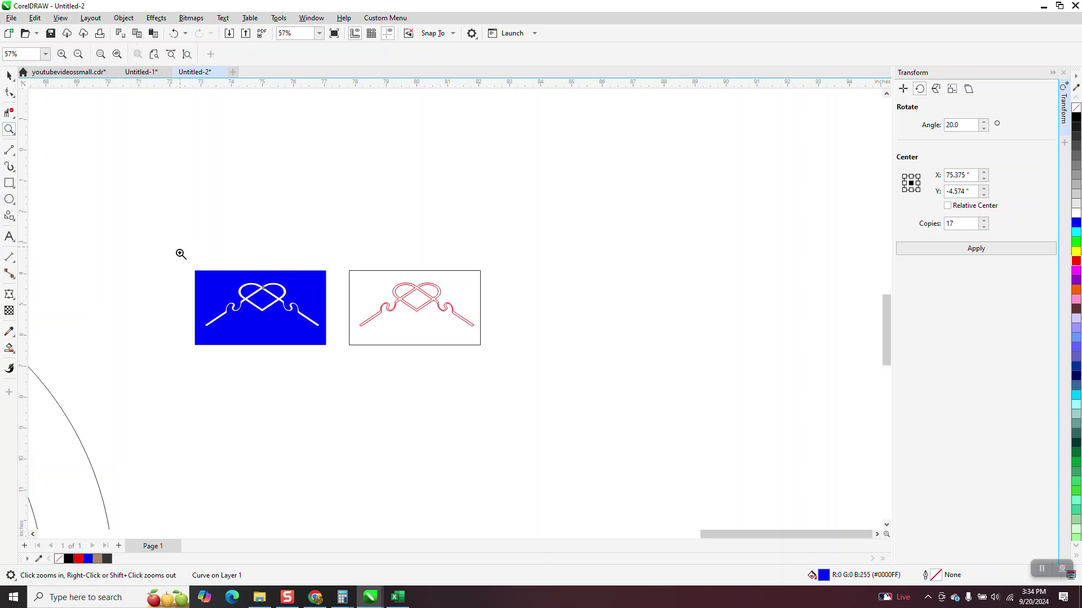
{"action": "left_click_drag", "start_coordinate": [176, 251], "coordinate": [406, 368]}
{"action": "left_click", "coordinate": [10, 76]}
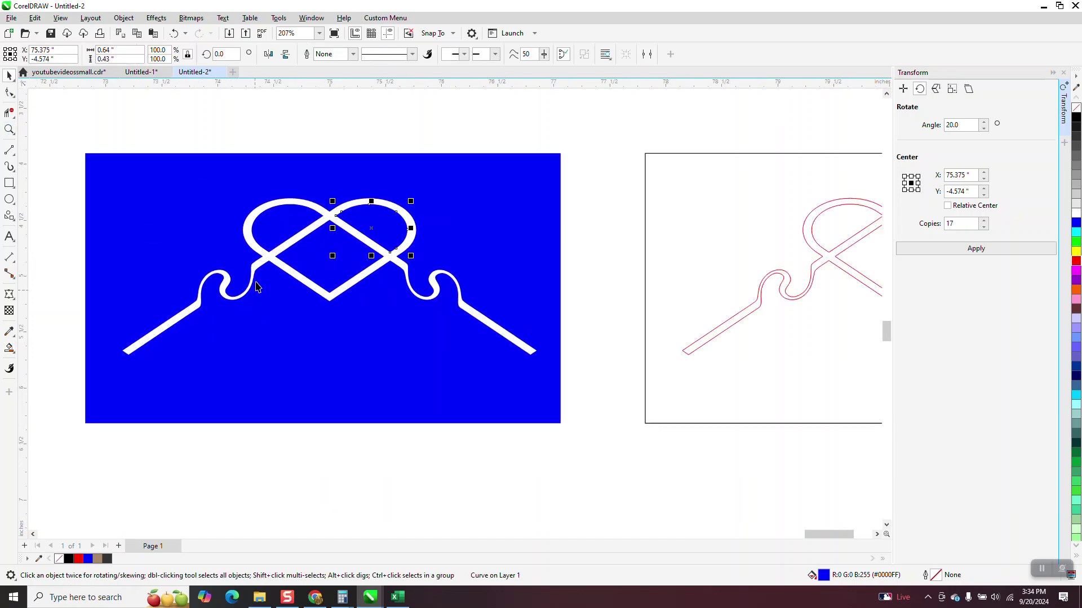
{"action": "left_click", "coordinate": [210, 214]}
{"action": "key", "text": "Delete"}
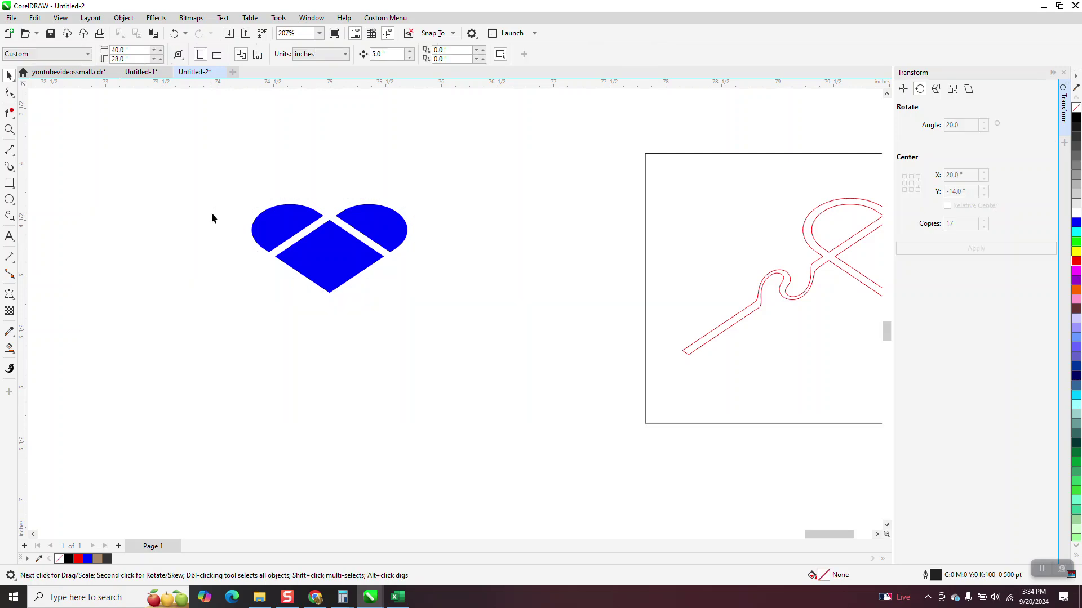
- Undo the deletion of the blue background, then smart-fill the white ornament band with blue and move that fill 5 inches down
{"action": "left_click", "coordinate": [174, 34]}
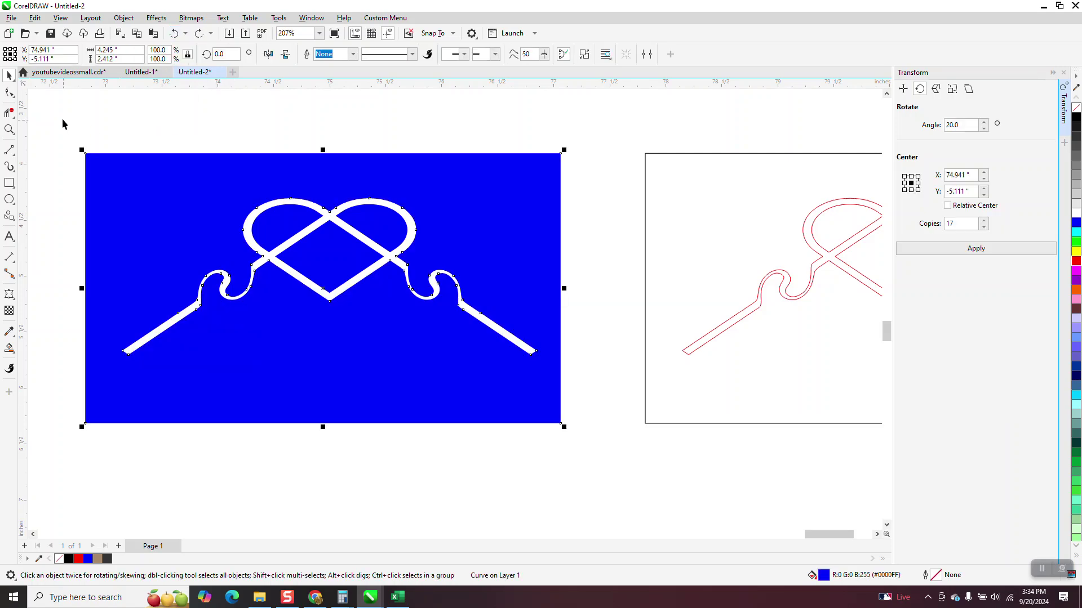
{"action": "left_click_drag", "start_coordinate": [62, 125], "coordinate": [583, 457]}
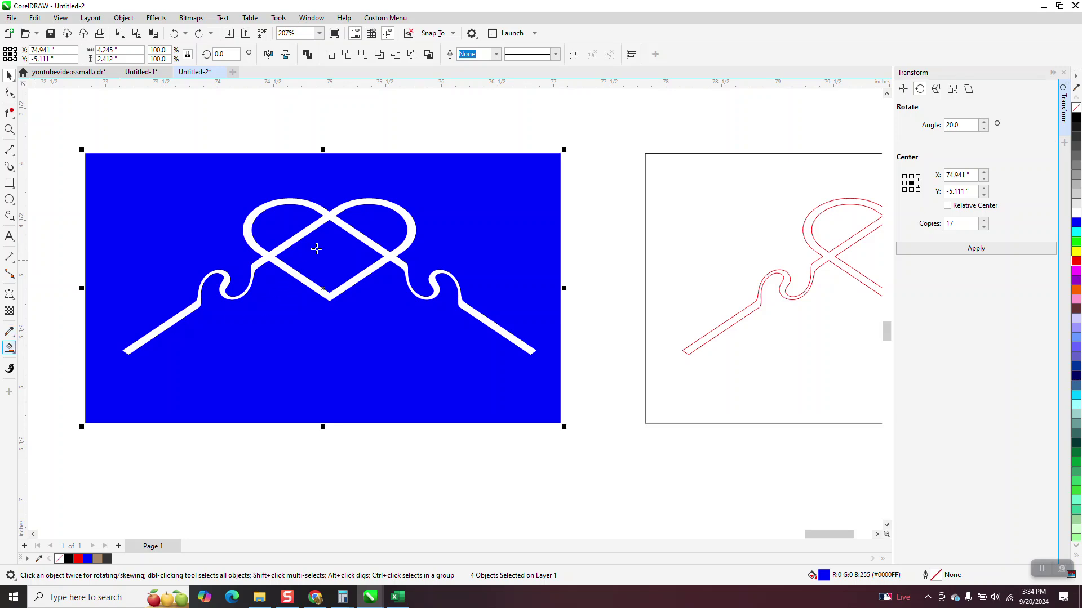
{"action": "left_click", "coordinate": [330, 220]}
{"action": "scroll", "coordinate": [320, 241], "scroll_direction": "down", "scroll_amount": 1}
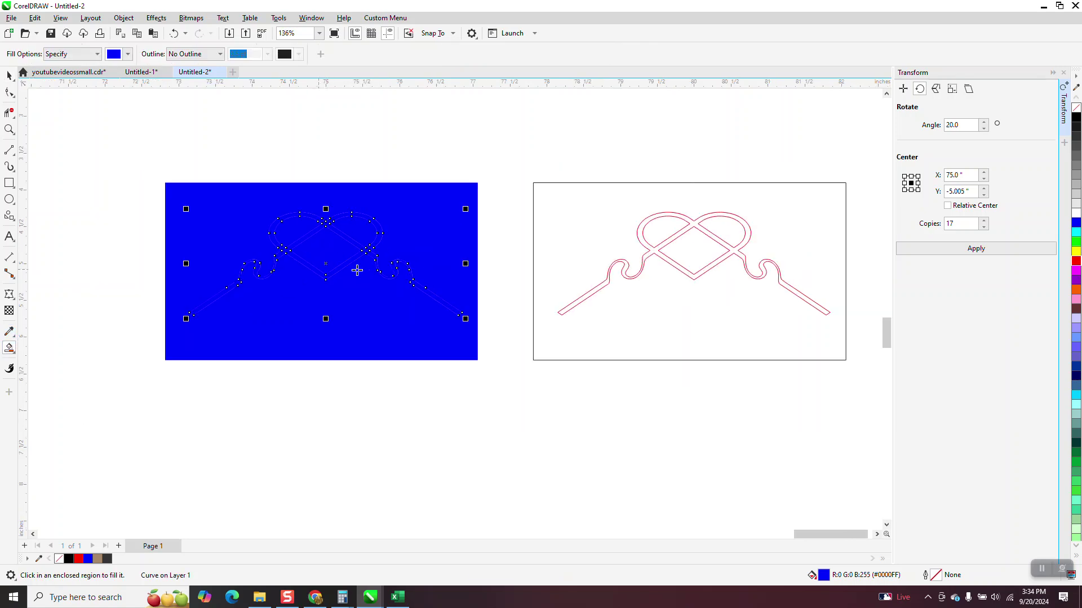
{"action": "key", "text": "Down"}
{"action": "scroll", "coordinate": [382, 288], "scroll_direction": "down", "scroll_amount": 2}
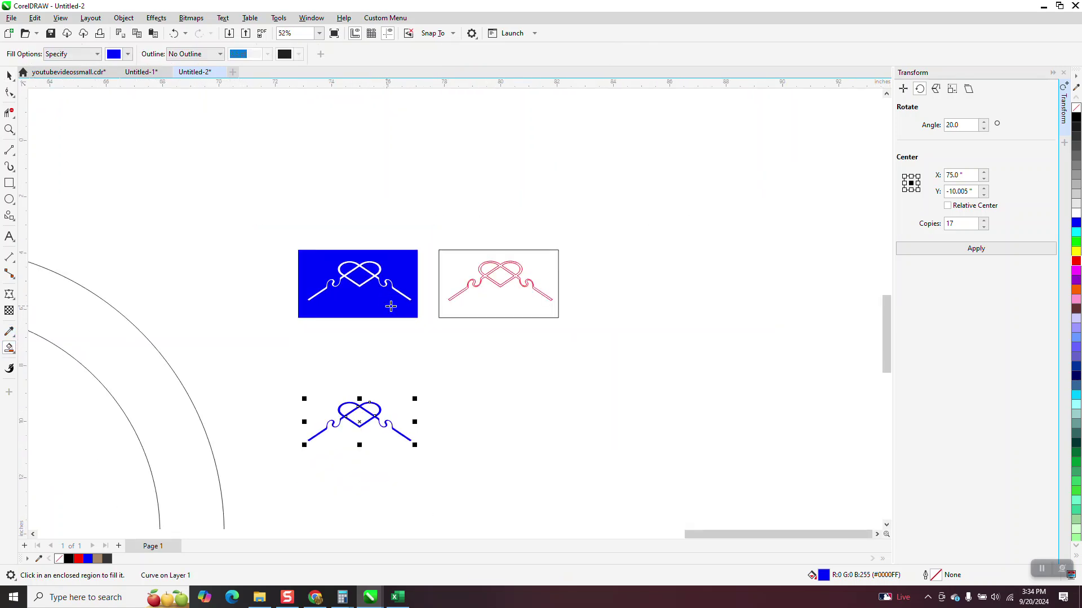
- Remove the moved ornament's blue fill and give it a black outline
{"action": "left_click", "coordinate": [1076, 107]}
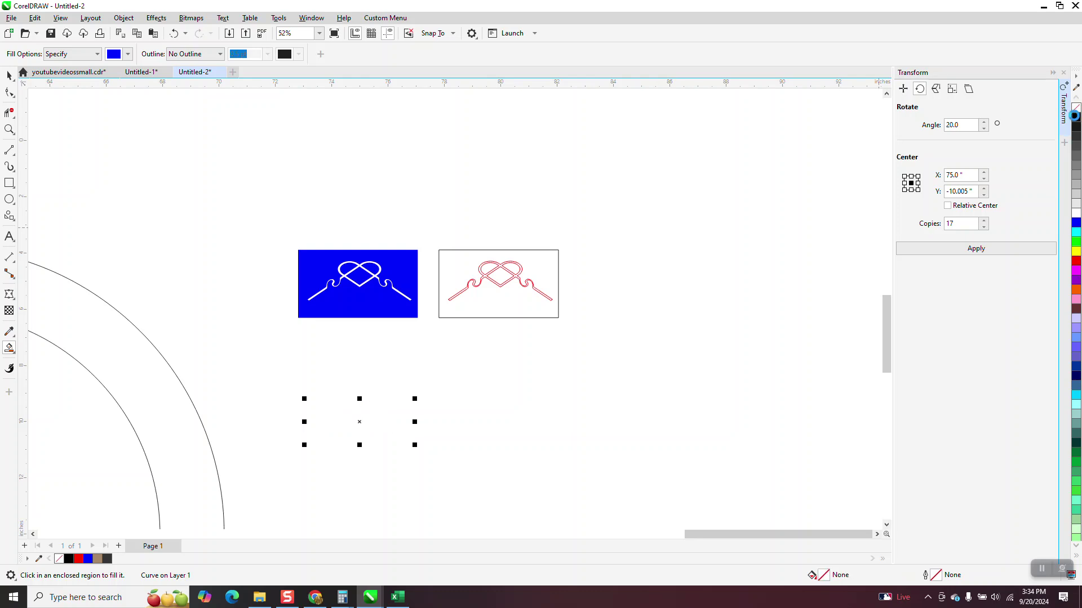
{"action": "right_click", "coordinate": [1076, 117]}
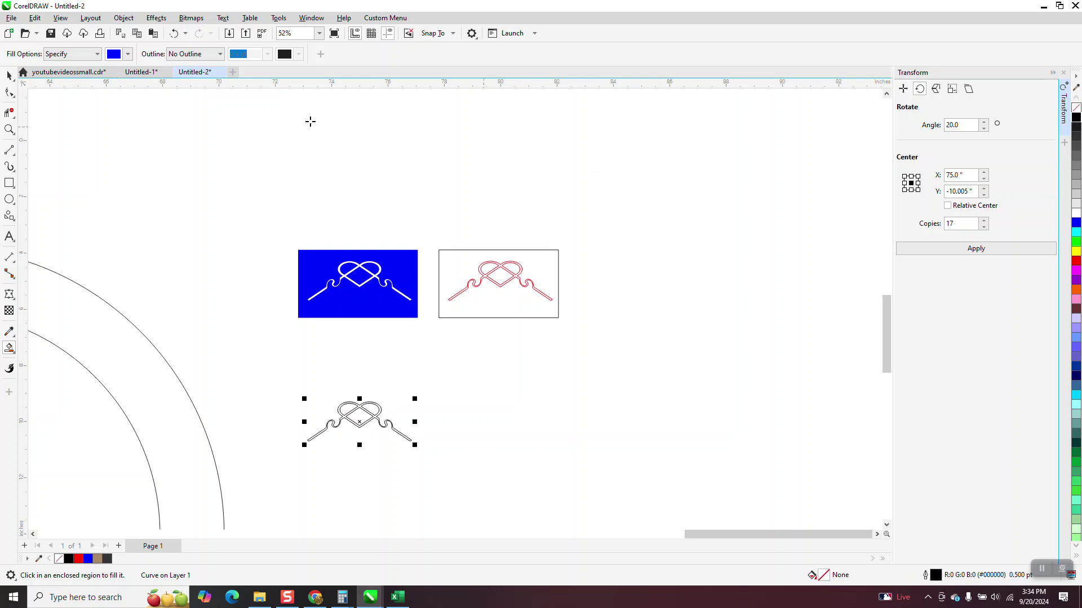
- Try a one-step outside contour with a 0.2-inch offset on the outlined ornament, and undo it
{"action": "left_click", "coordinate": [160, 19]}
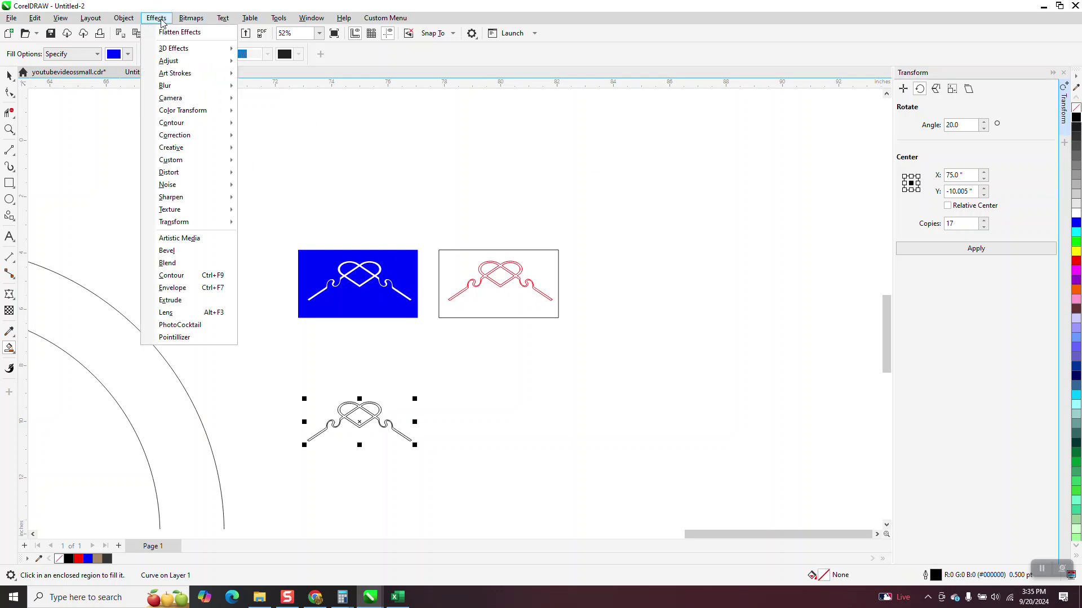
{"action": "left_click", "coordinate": [171, 276]}
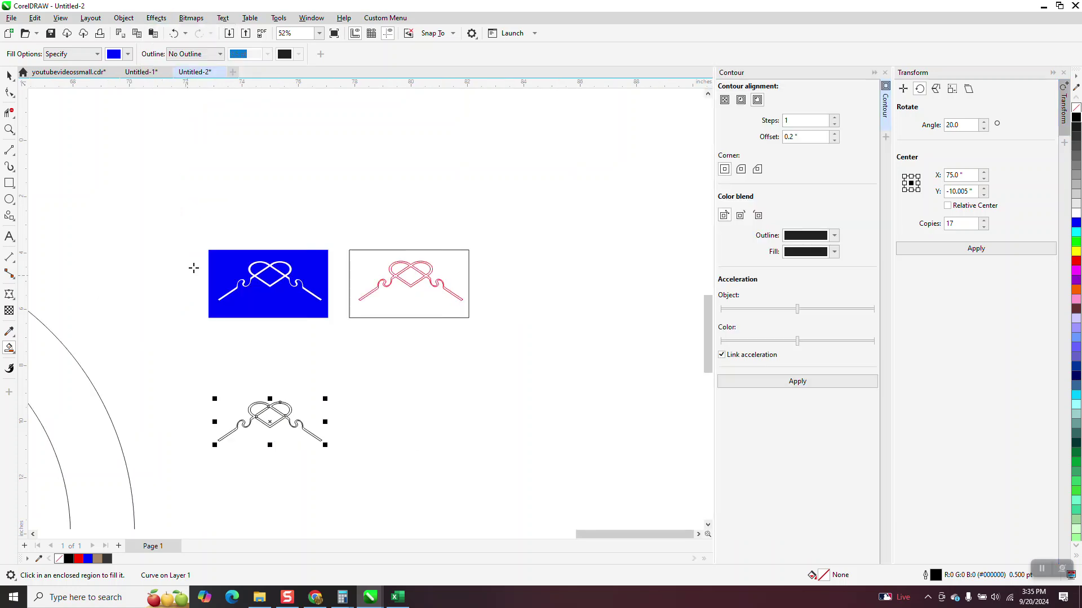
{"action": "left_click", "coordinate": [799, 386]}
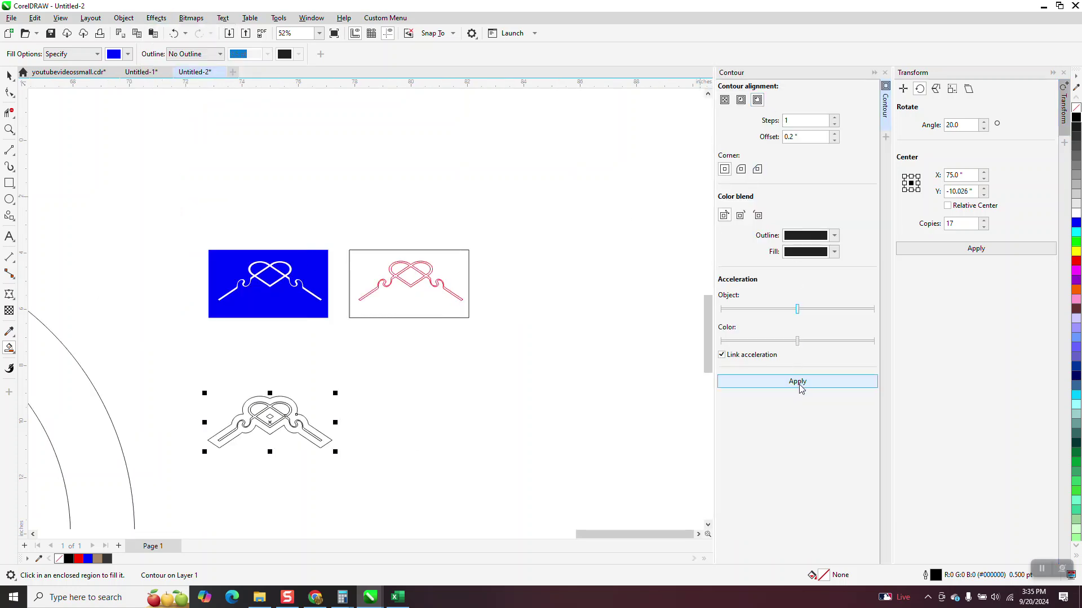
{"action": "left_click", "coordinate": [175, 34]}
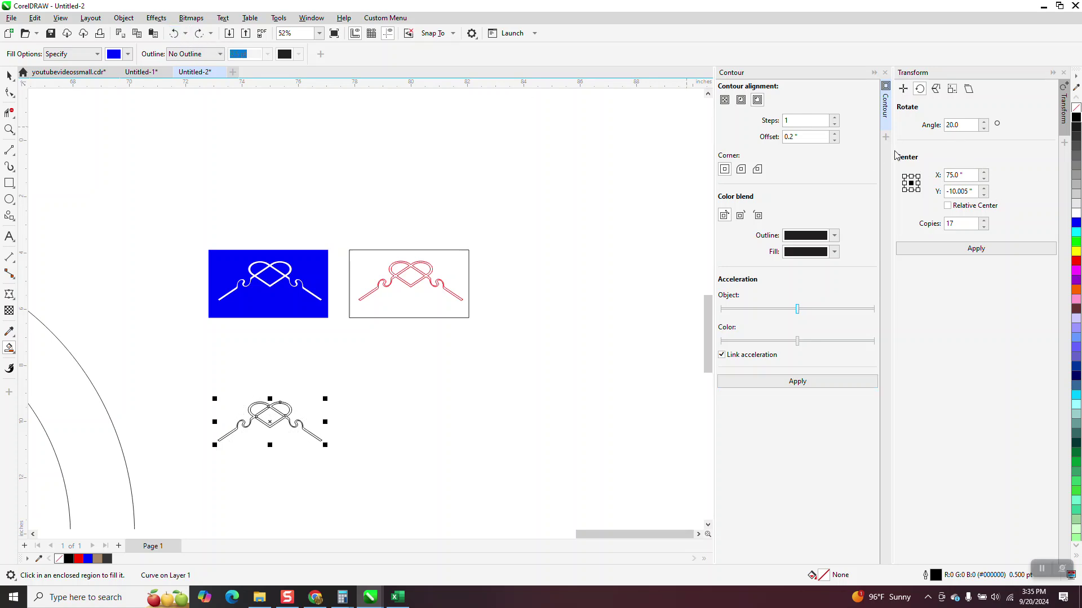
- Apply a one-step outside contour with a 0.05-inch offset to the outlined ornament
{"action": "left_click_drag", "start_coordinate": [810, 137], "coordinate": [753, 148]}
{"action": "type", "text": ".05"}
{"action": "left_click", "coordinate": [805, 383]}
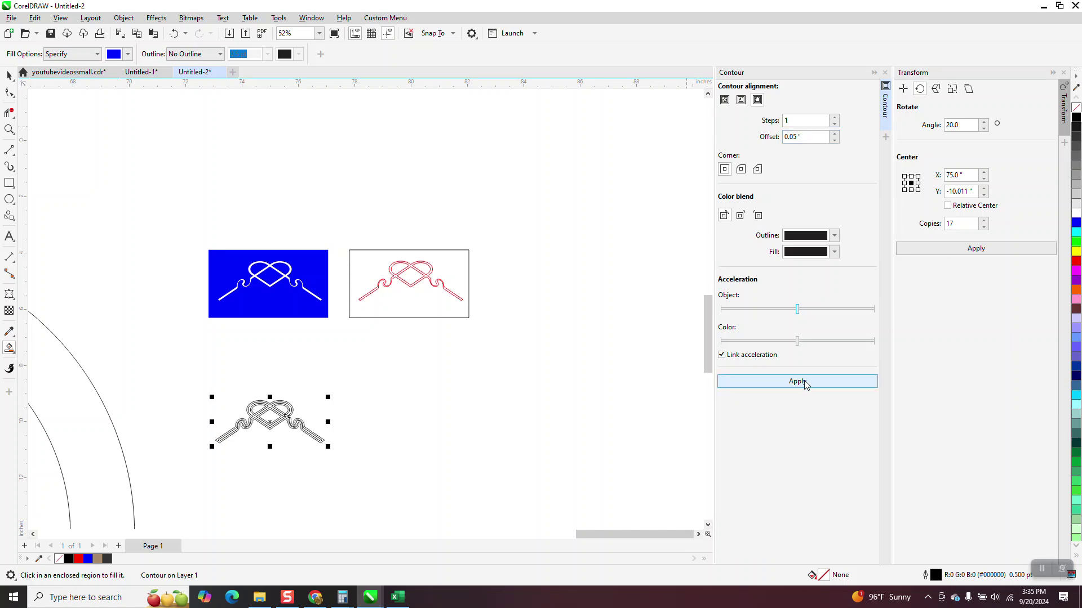
{"action": "left_click", "coordinate": [9, 129]}
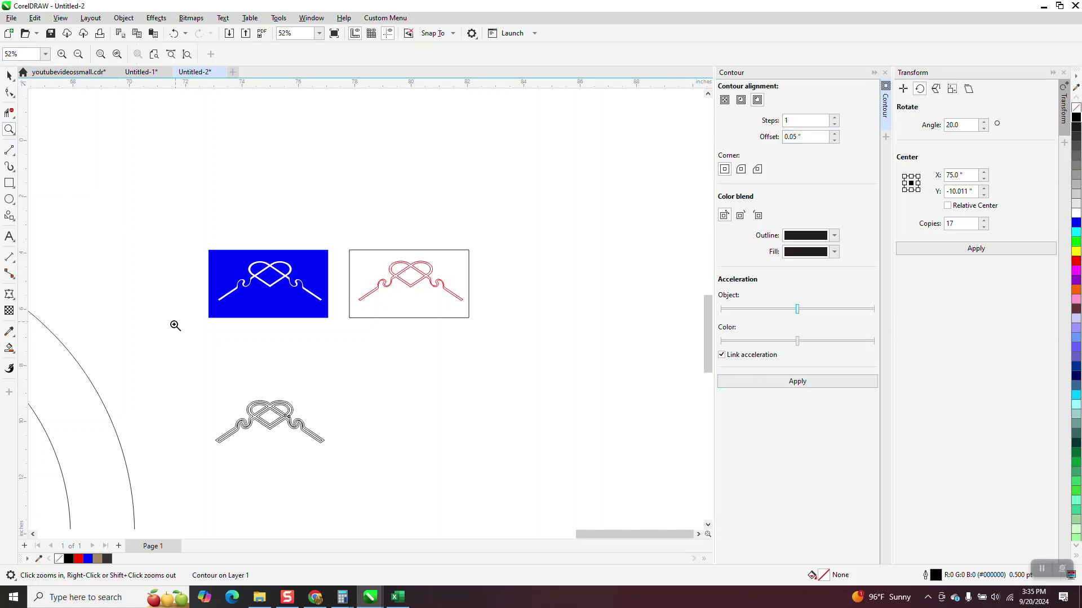
{"action": "left_click_drag", "start_coordinate": [175, 325], "coordinate": [373, 489]}
{"action": "left_click", "coordinate": [9, 75]}
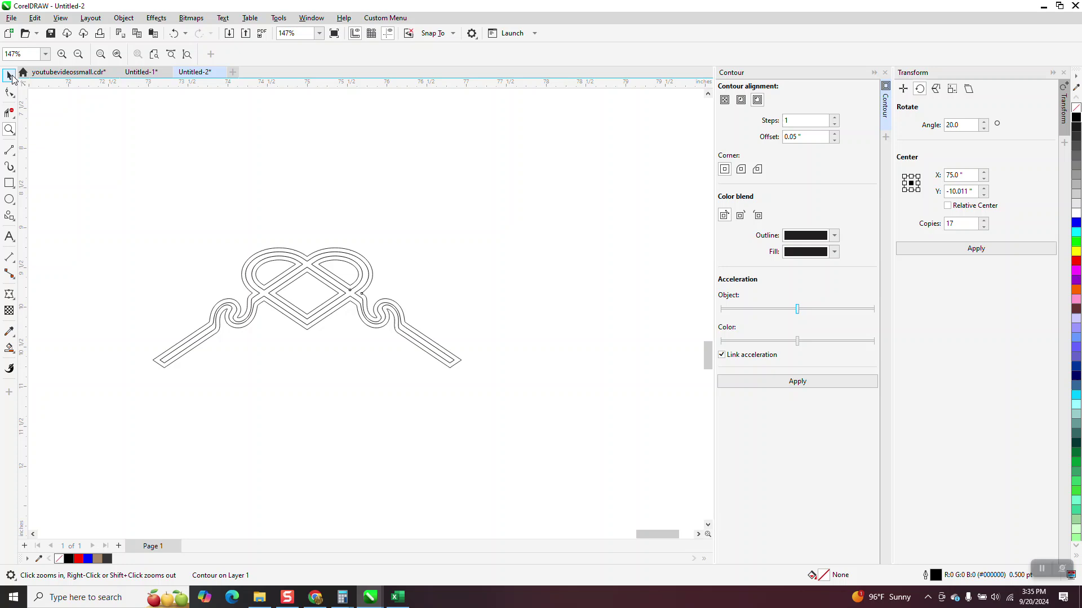
{"action": "left_click", "coordinate": [306, 249]}
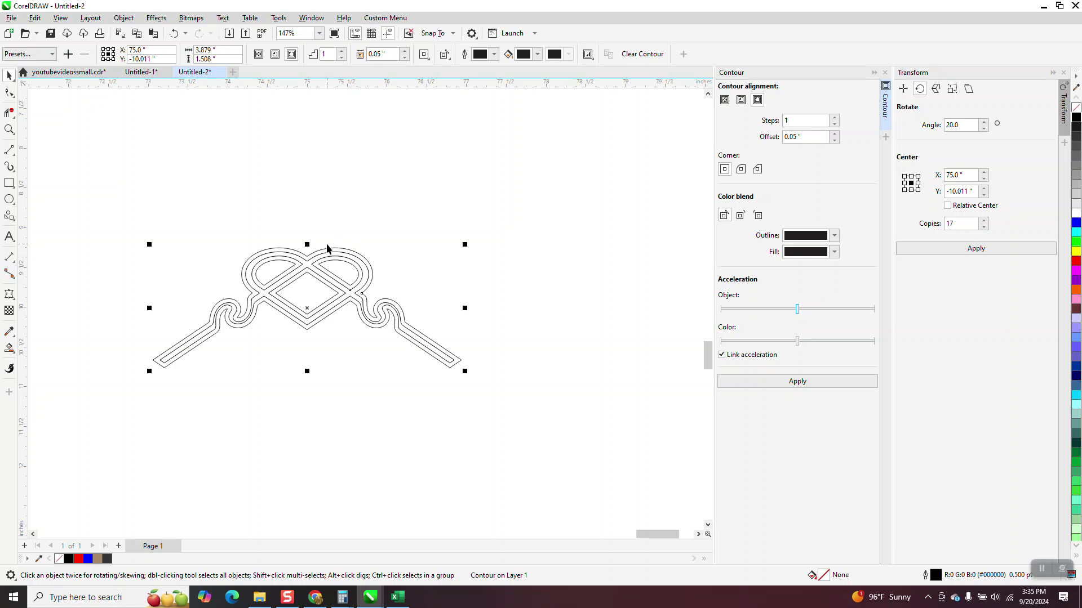
- Delete the blue fill pieces together with the red ornament and its surrounding rectangle
{"action": "scroll", "coordinate": [325, 248], "scroll_direction": "down", "scroll_amount": 2}
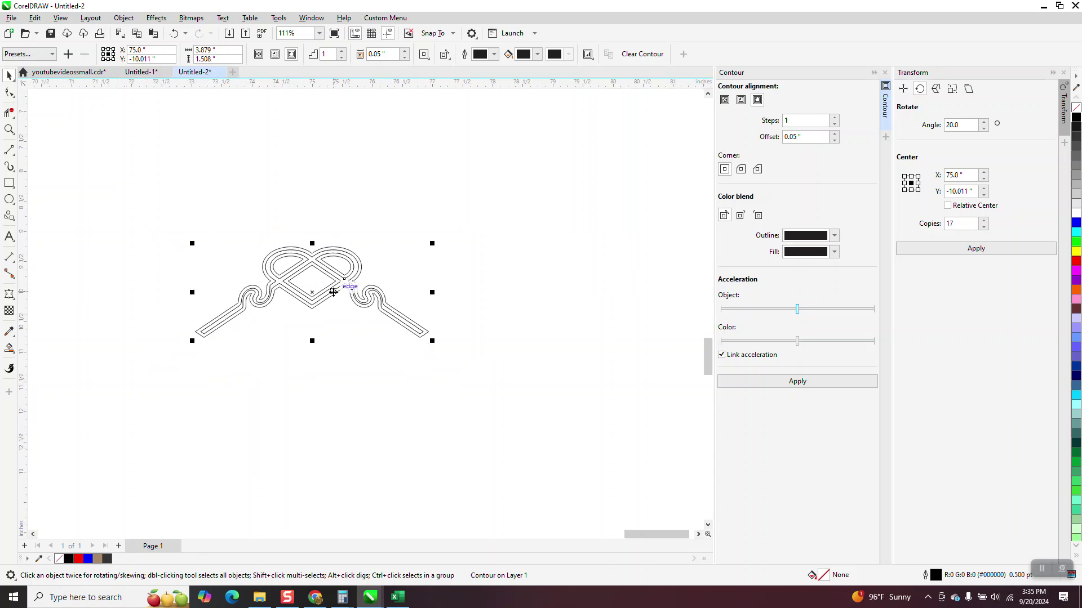
{"action": "scroll", "coordinate": [352, 283], "scroll_direction": "down", "scroll_amount": 12}
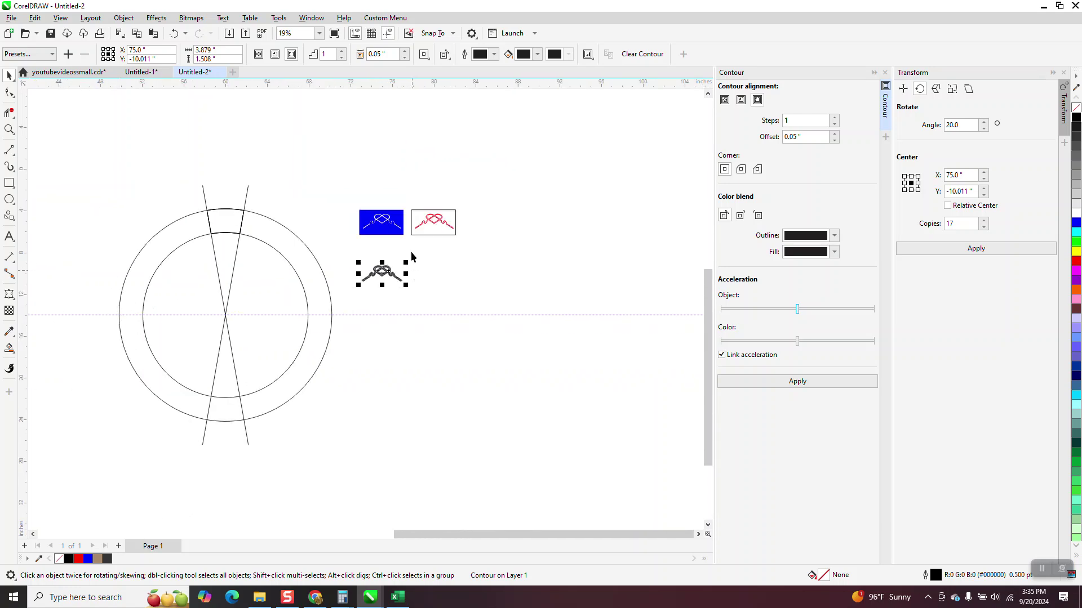
{"action": "left_click_drag", "start_coordinate": [354, 200], "coordinate": [480, 248]}
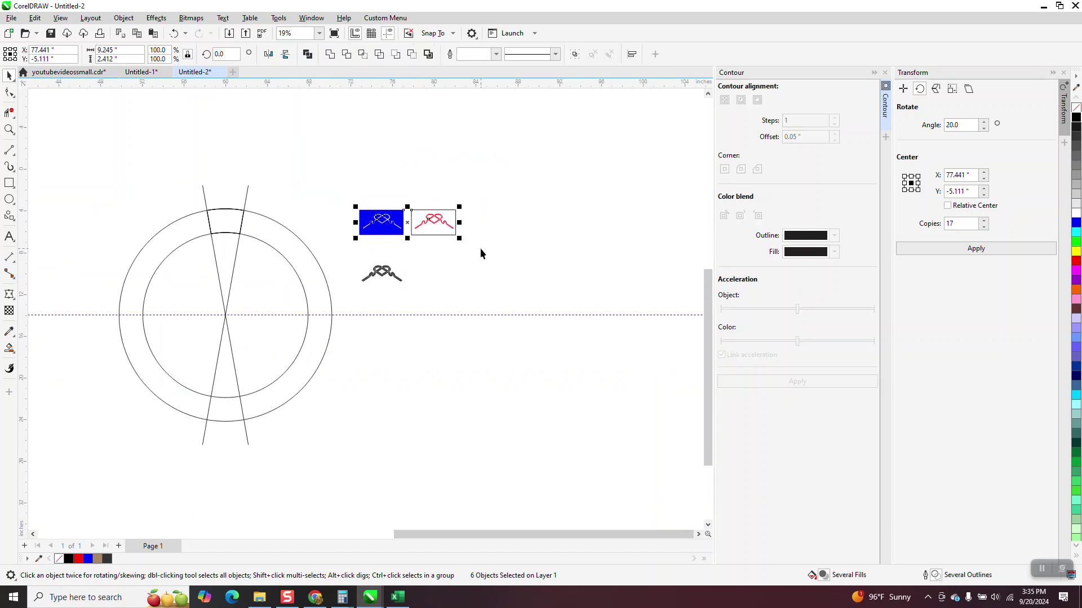
{"action": "key", "text": "Delete"}
- Move the curved segment between the two circles and the radial lines 15 inches to the right
{"action": "left_click", "coordinate": [231, 225]}
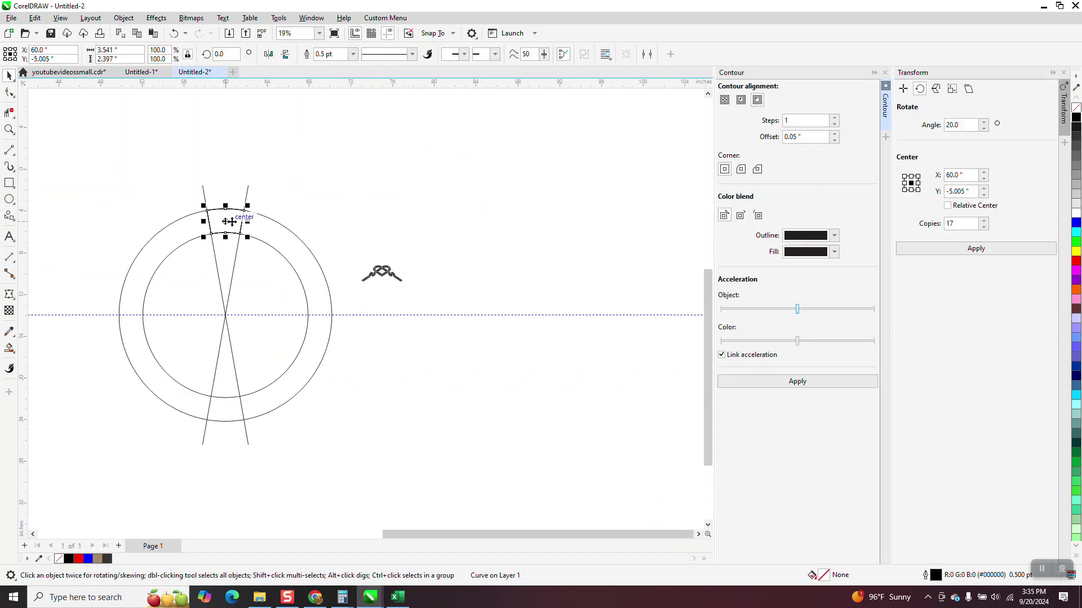
{"action": "left_click", "coordinate": [365, 189]}
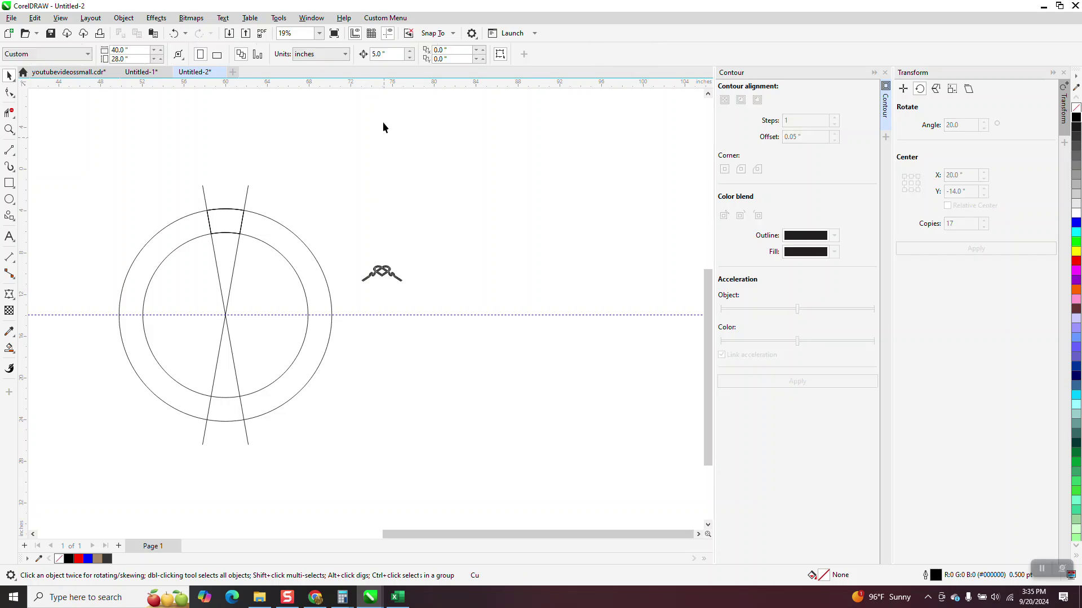
{"action": "left_click", "coordinate": [377, 54]}
{"action": "left_click", "coordinate": [229, 217]}
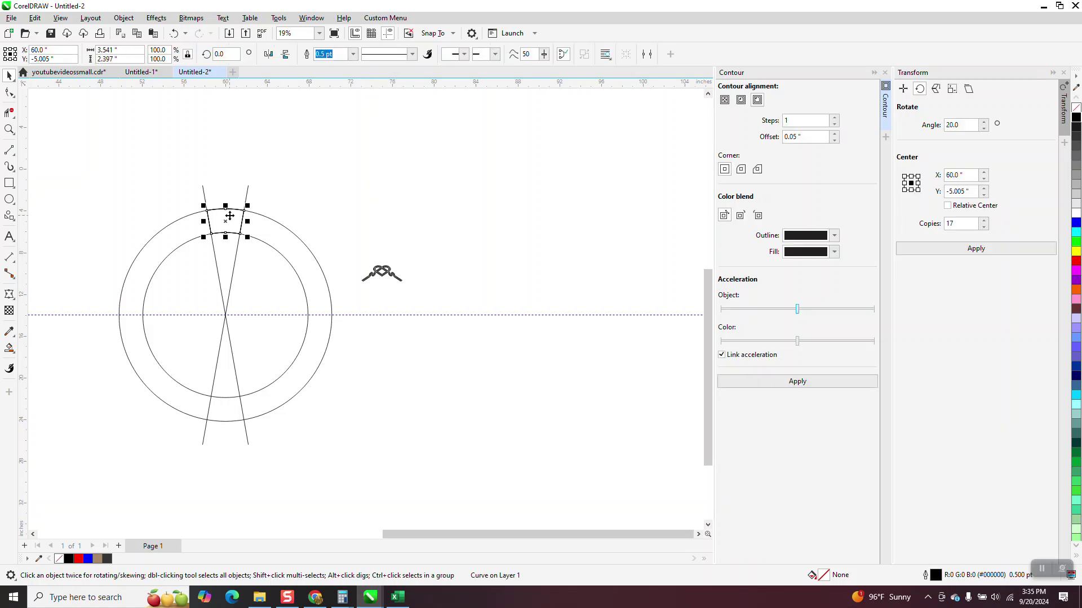
{"action": "key", "text": "Right"}
{"action": "key", "text": "Right"}
{"action": "key", "text": "Right"}
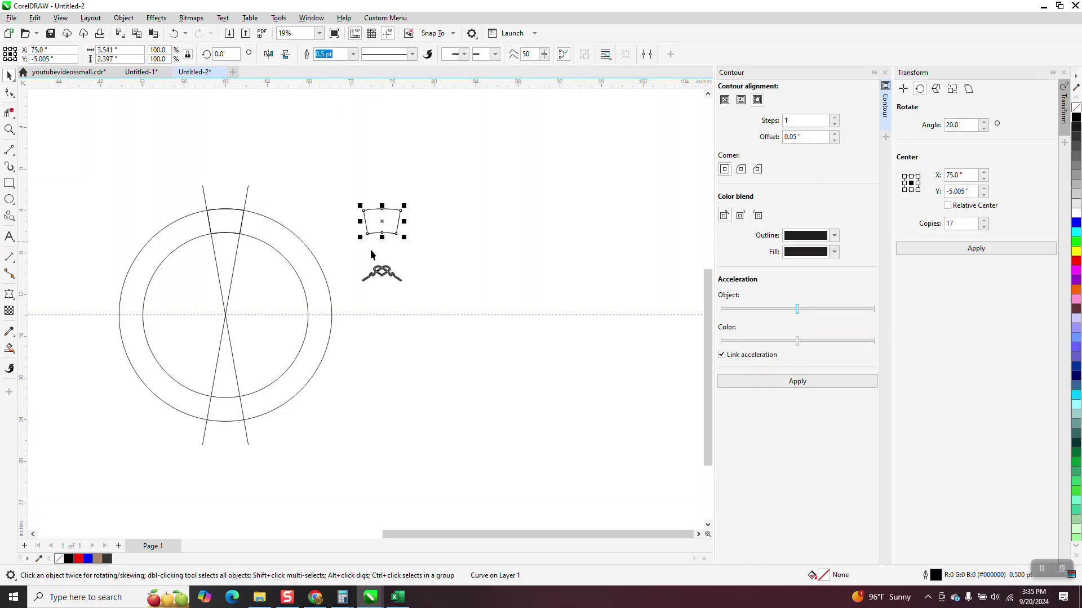
- Move the contoured heart ornament to just above the separated ring segment
{"action": "left_click_drag", "start_coordinate": [381, 272], "coordinate": [380, 180]}
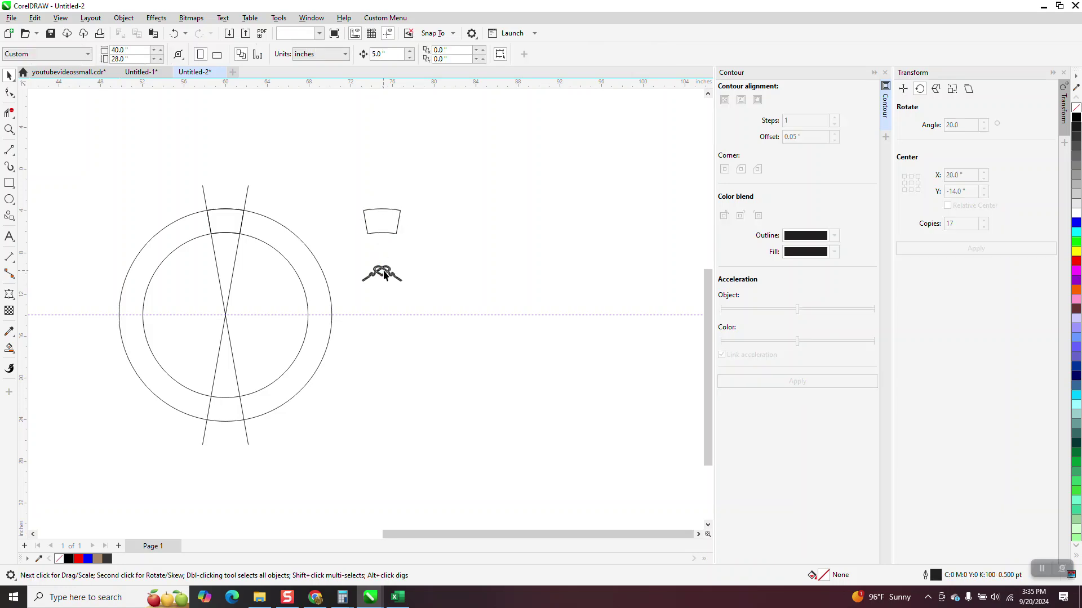
{"action": "left_click_drag", "start_coordinate": [385, 270], "coordinate": [383, 185]}
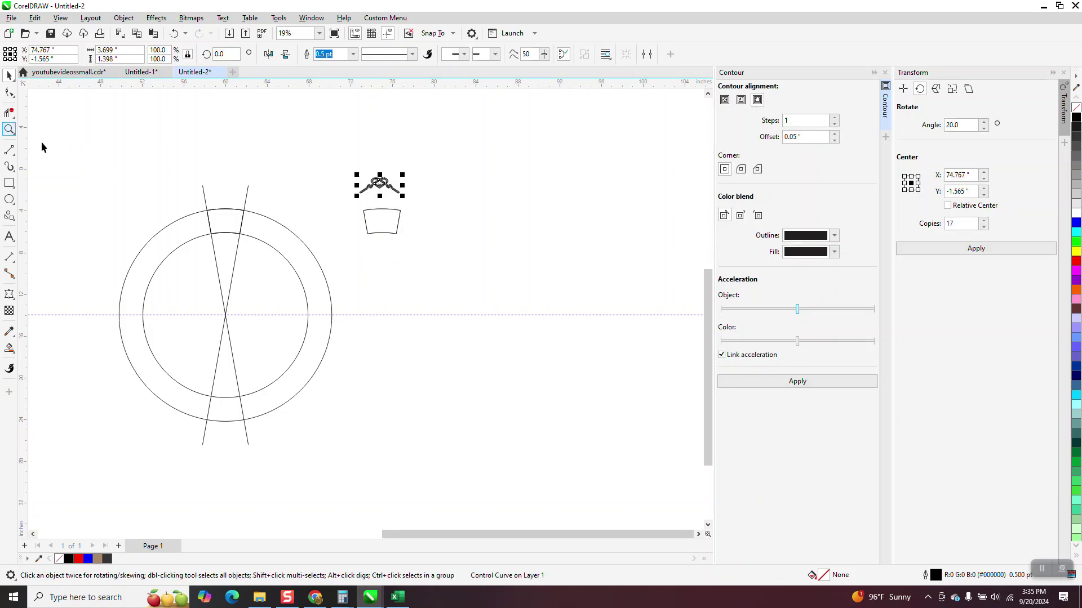
{"action": "left_click", "coordinate": [9, 129]}
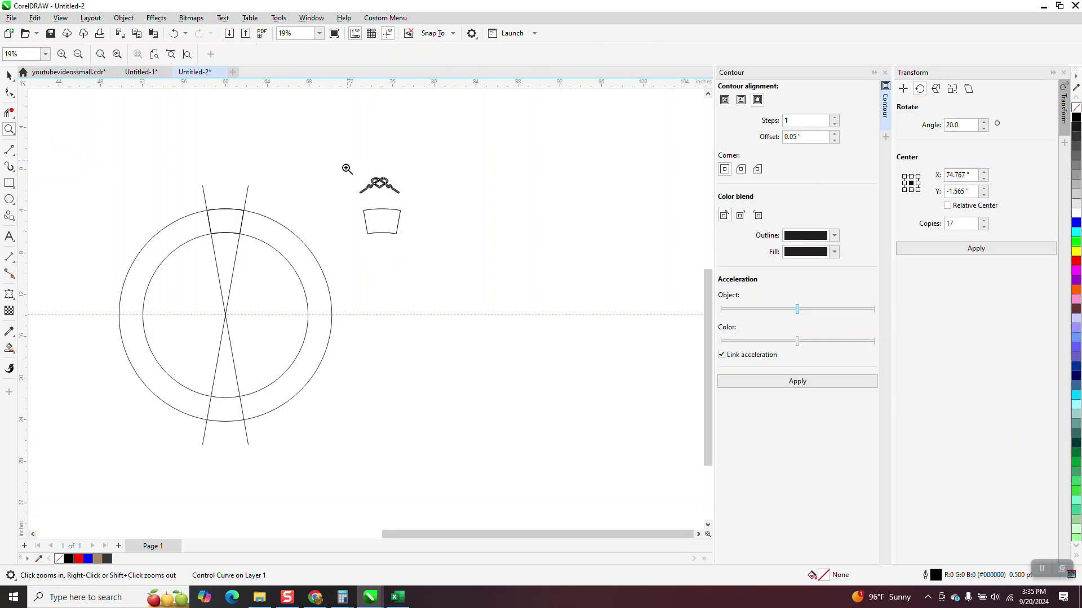
{"action": "left_click_drag", "start_coordinate": [349, 170], "coordinate": [454, 248]}
{"action": "left_click", "coordinate": [9, 75]}
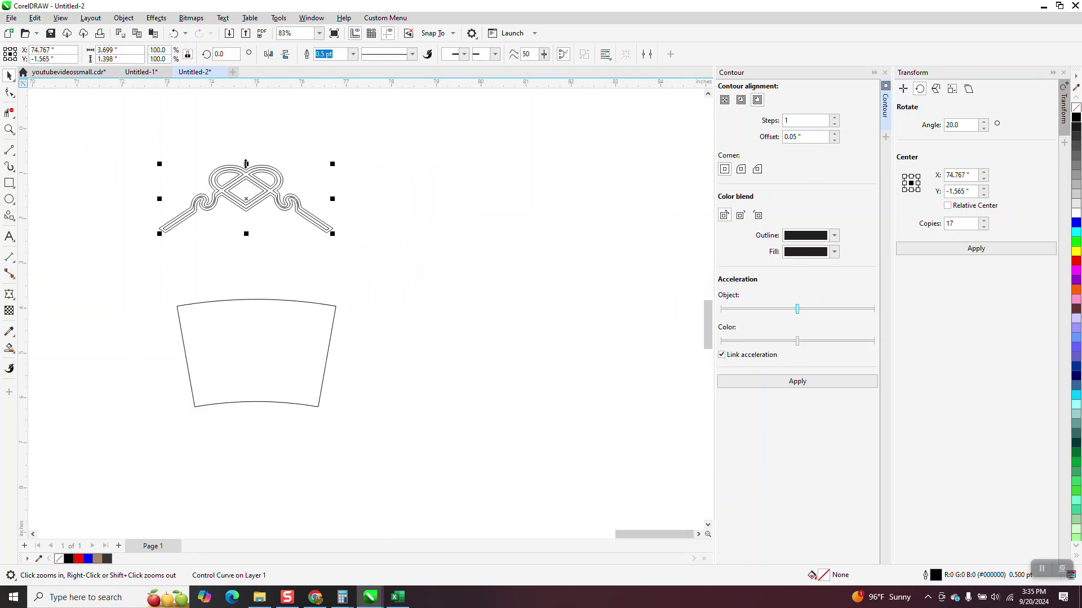
- Align the contoured ornament with the ring segment on both their horizontal and vertical centres
{"action": "left_click", "coordinate": [277, 326], "text": "shift"}
{"action": "key", "text": "c"}
{"action": "key", "text": "e"}
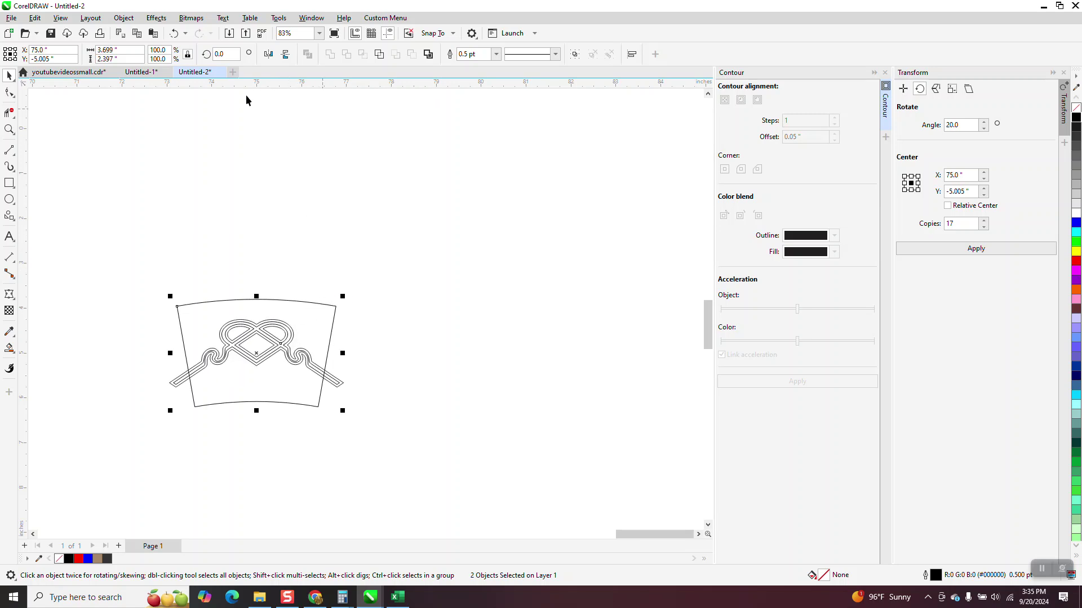
- Undo both centre alignments of the ornament on the ring segment, and redo them
{"action": "left_click", "coordinate": [173, 32]}
{"action": "left_click", "coordinate": [173, 32]}
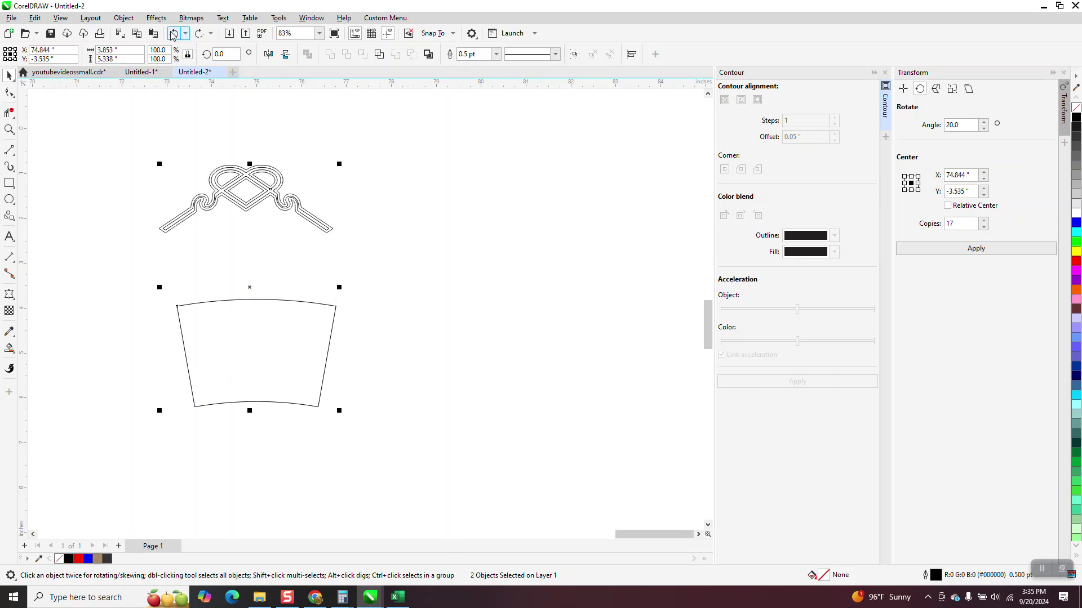
{"action": "left_click", "coordinate": [198, 34]}
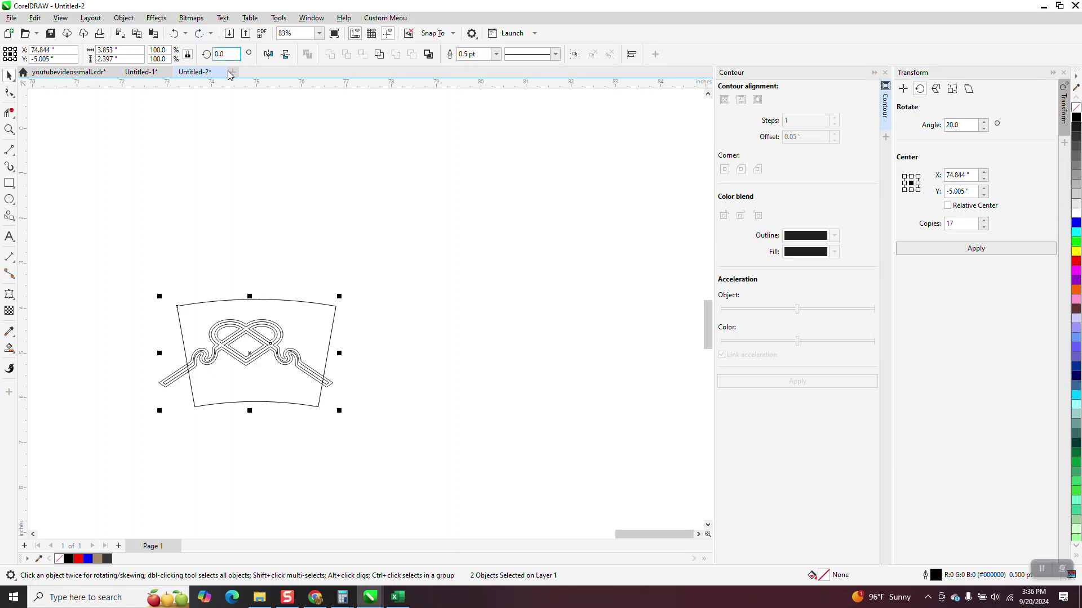
{"action": "left_click", "coordinate": [198, 34]}
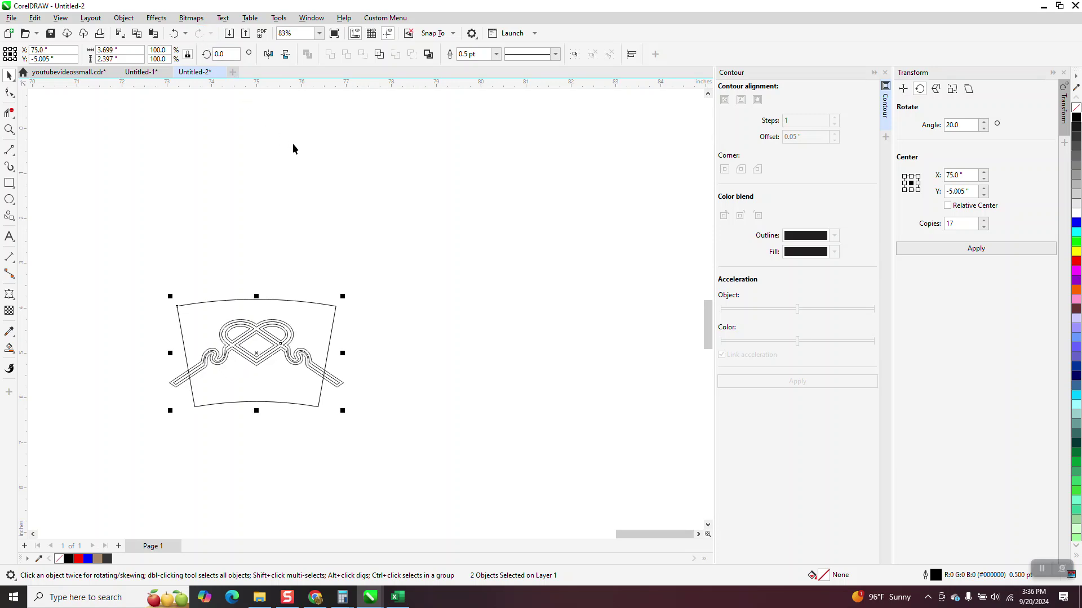
- Enlarge the contoured ornament proportionally about its centre to 117.1%, about 4.33 inches wide, extending past both sides of the ring segment
{"action": "left_click", "coordinate": [301, 147]}
{"action": "left_click", "coordinate": [338, 387]}
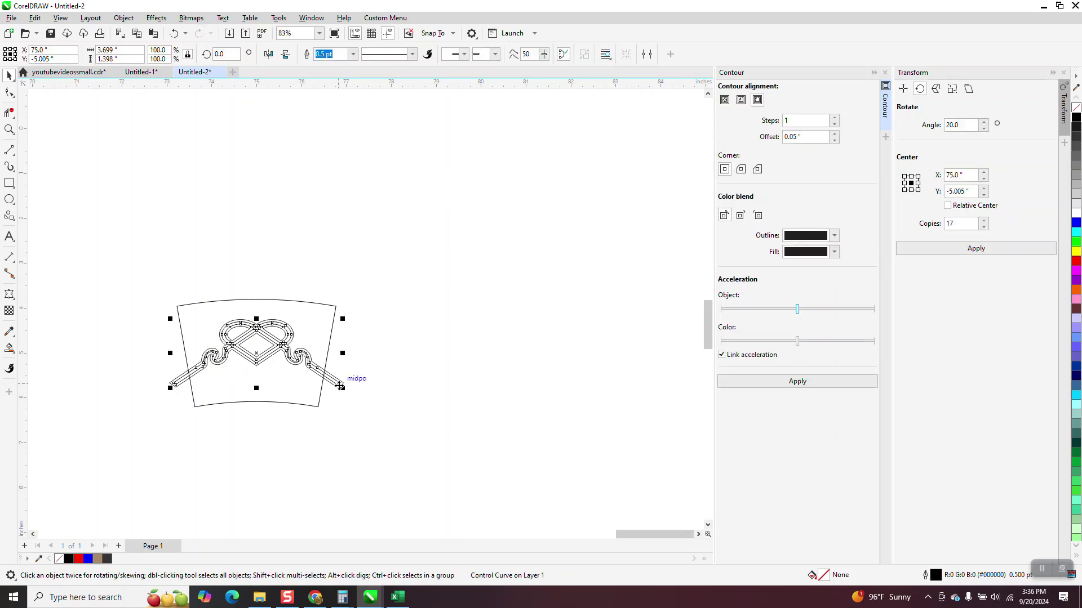
{"action": "left_click", "coordinate": [342, 326]}
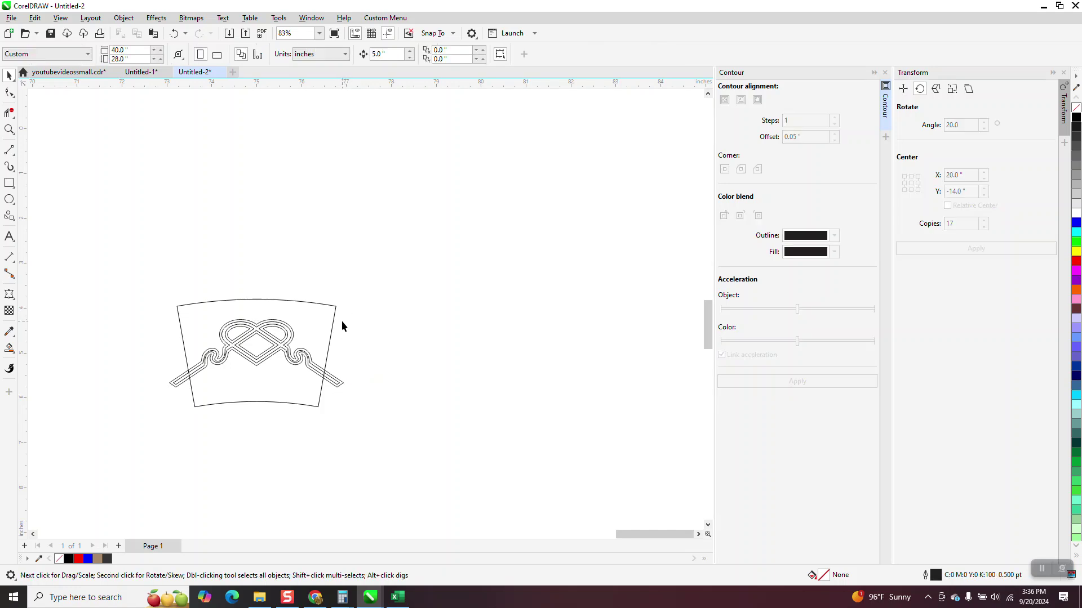
{"action": "left_click", "coordinate": [312, 347]}
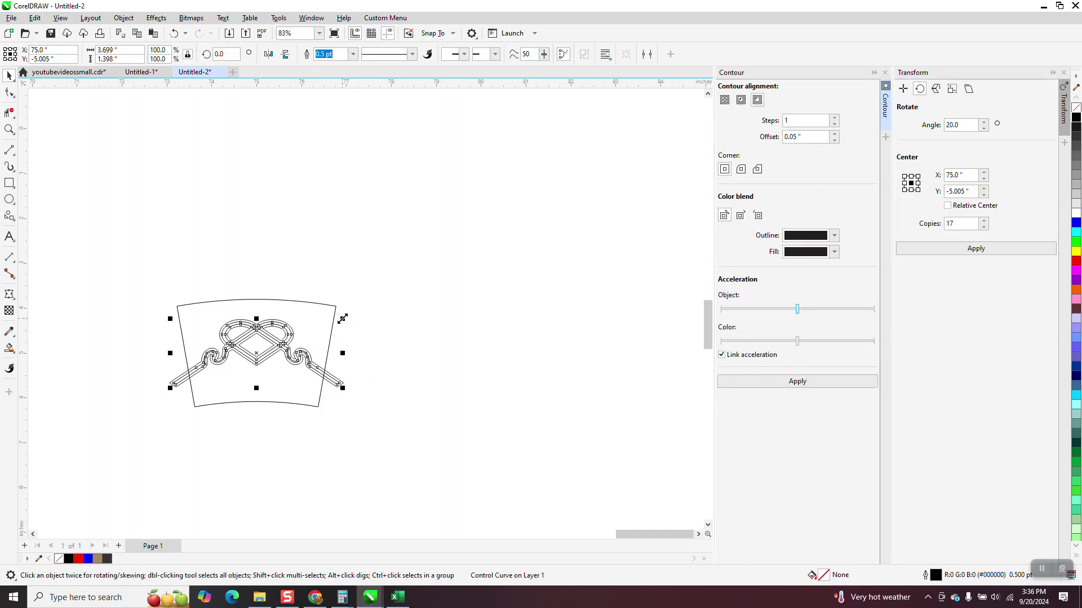
{"action": "left_click_drag", "start_coordinate": [342, 319], "coordinate": [359, 313]}
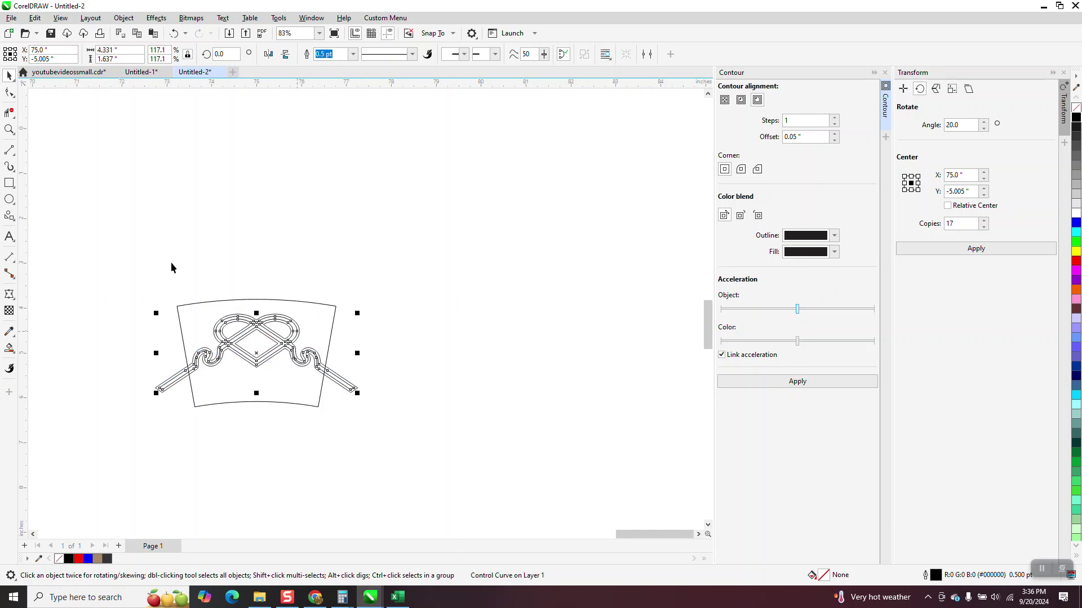
- Smart Fill the ornament's outer upper contour band inside the ring segment with blue and no outline
{"action": "left_click", "coordinate": [9, 129]}
{"action": "left_click_drag", "start_coordinate": [143, 256], "coordinate": [544, 457]}
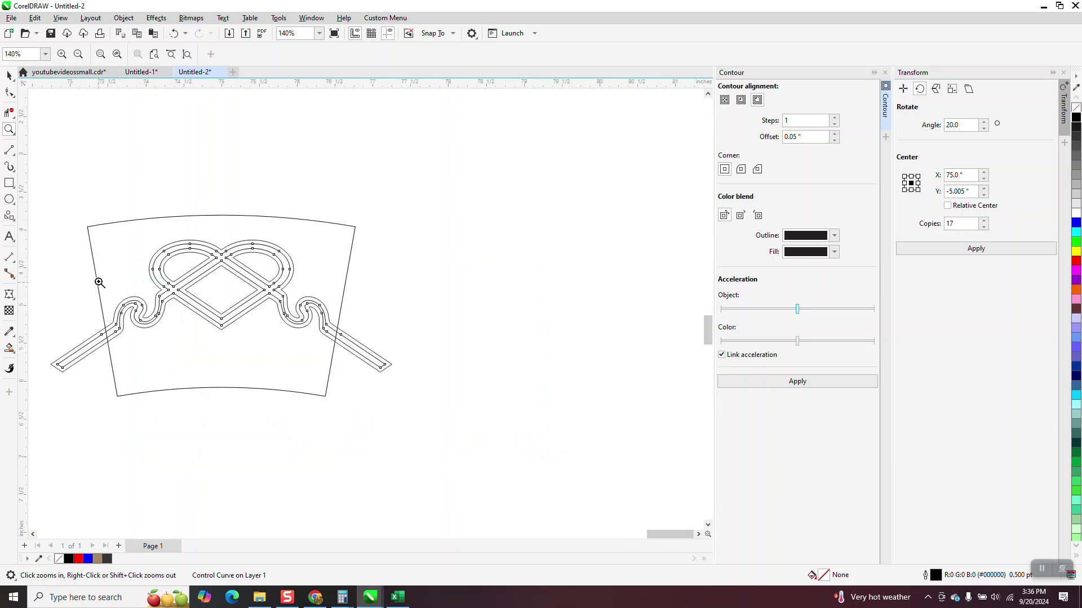
{"action": "left_click", "coordinate": [15, 353]}
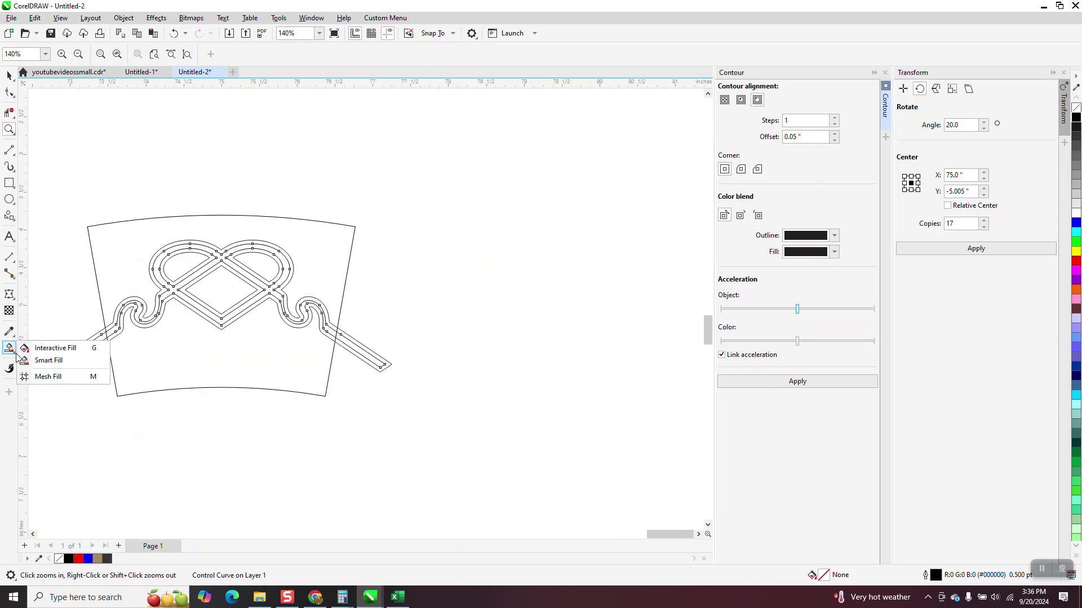
{"action": "left_click", "coordinate": [48, 361]}
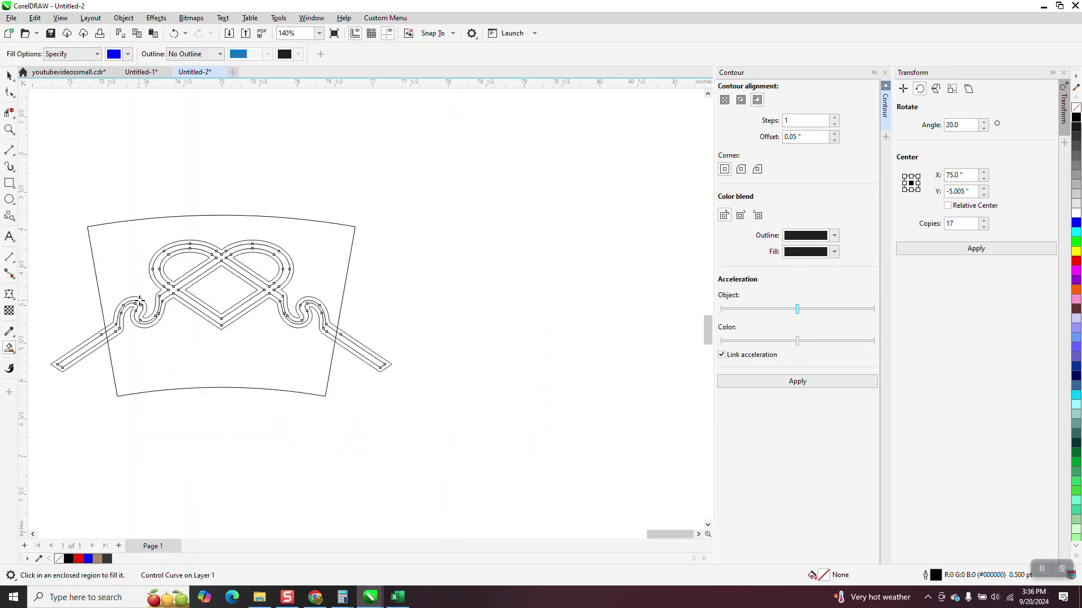
{"action": "left_click", "coordinate": [141, 301]}
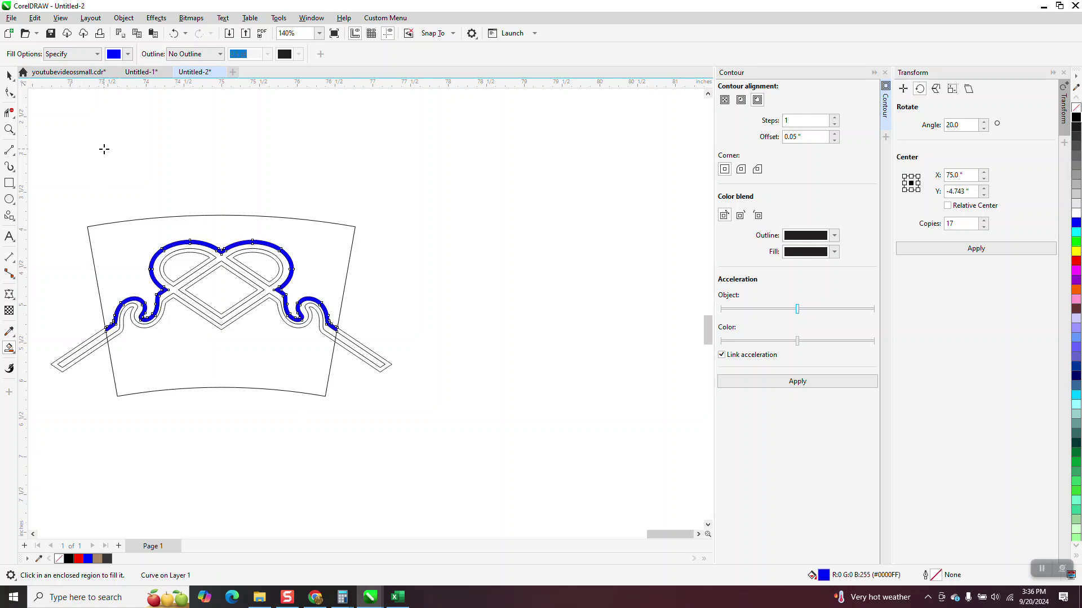
- Smart Fill the central band of the heart ornament inside the ring segment with green
{"action": "left_click", "coordinate": [128, 54]}
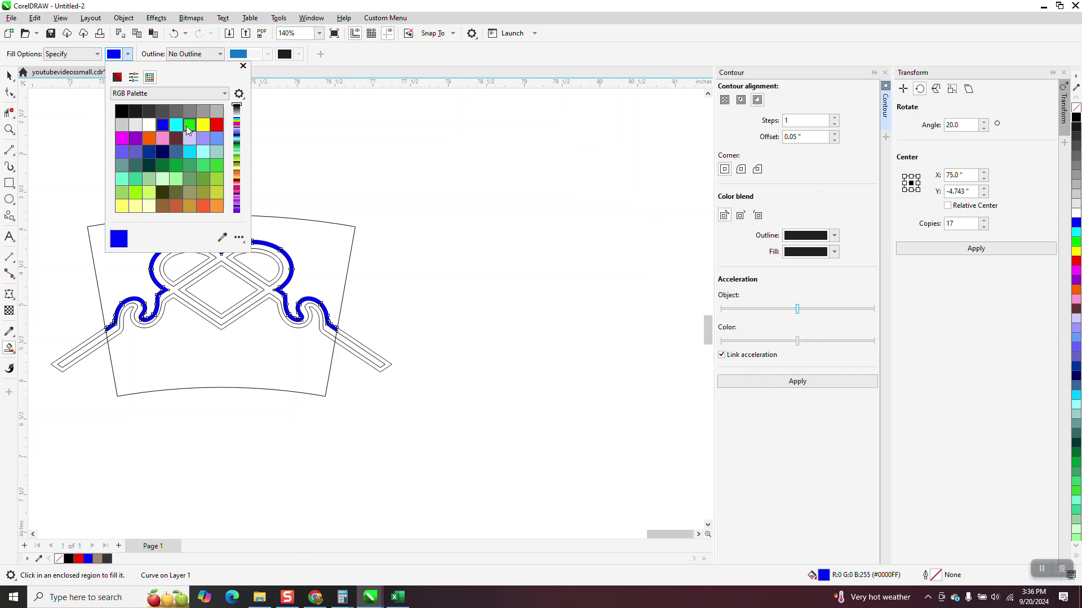
{"action": "left_click", "coordinate": [186, 127]}
{"action": "left_click", "coordinate": [156, 271]}
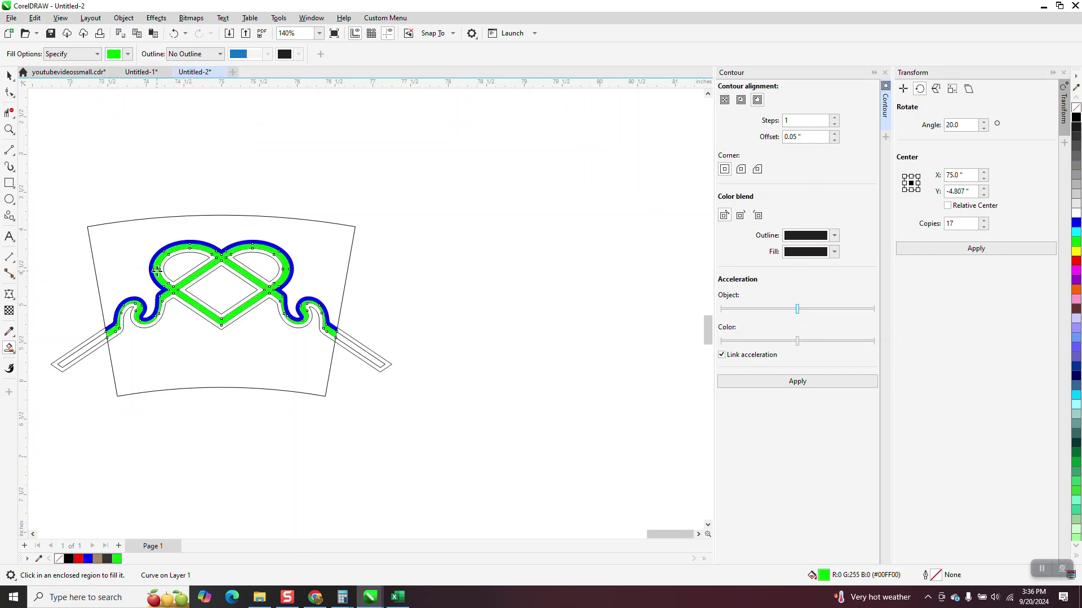
- Smart Fill the ornament's lower contour band and the inner bands of the diamond and both heart lobes with red
{"action": "left_click", "coordinate": [128, 54]}
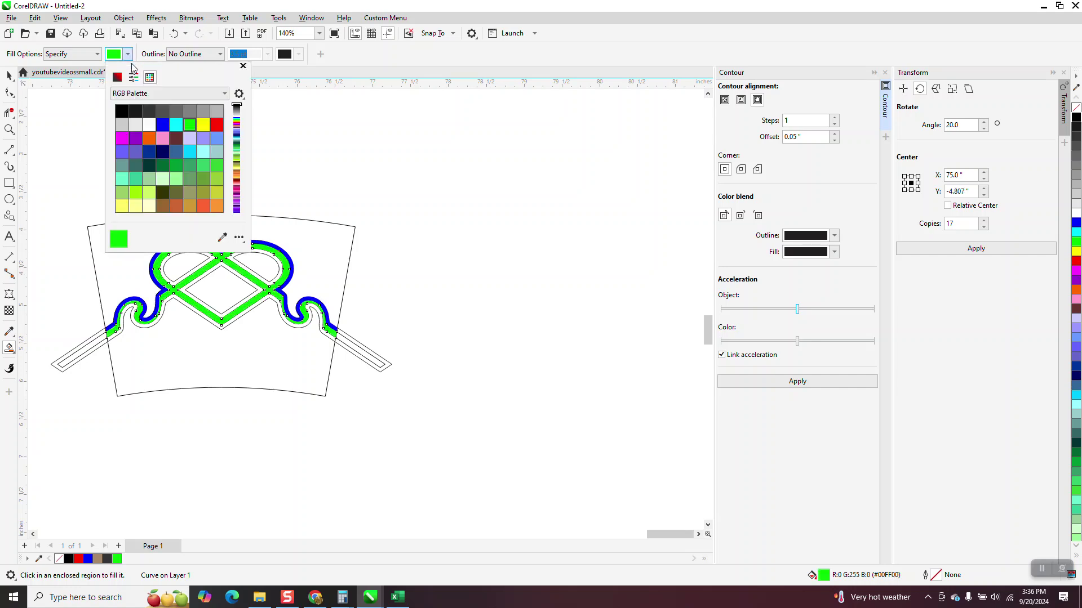
{"action": "left_click", "coordinate": [217, 125]}
{"action": "left_click", "coordinate": [142, 327]}
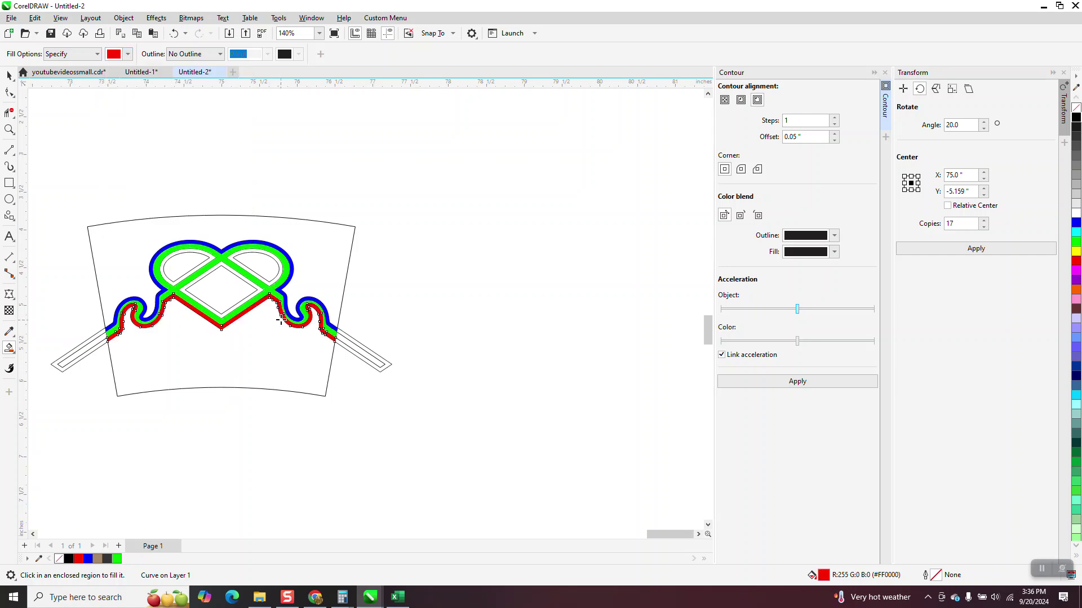
{"action": "left_click", "coordinate": [259, 278]}
{"action": "left_click", "coordinate": [209, 258]}
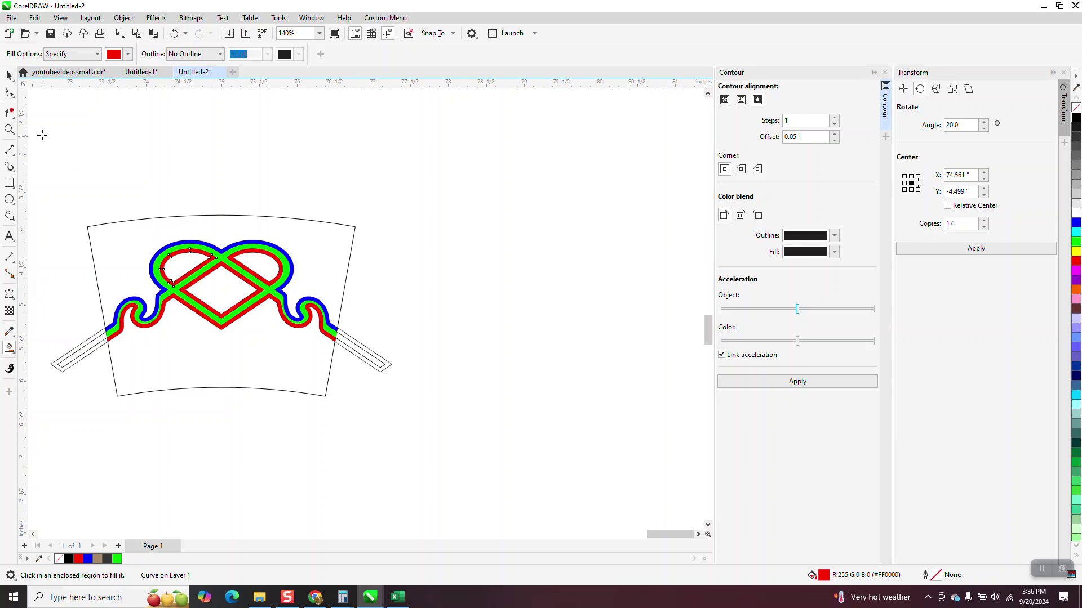
- Move the coloured fill pieces 5 inches left to X 70 inches, keeping the ring segment at X 75 inches with the original contours
{"action": "left_click", "coordinate": [9, 74]}
{"action": "scroll", "coordinate": [286, 234], "scroll_direction": "down", "scroll_amount": 2}
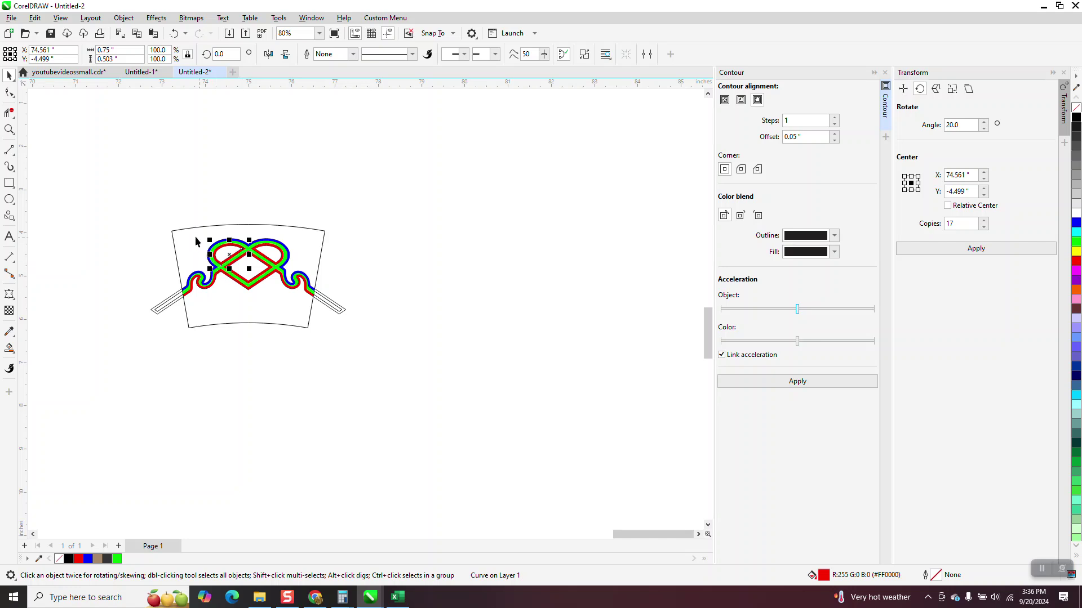
{"action": "left_click_drag", "start_coordinate": [168, 213], "coordinate": [326, 337]}
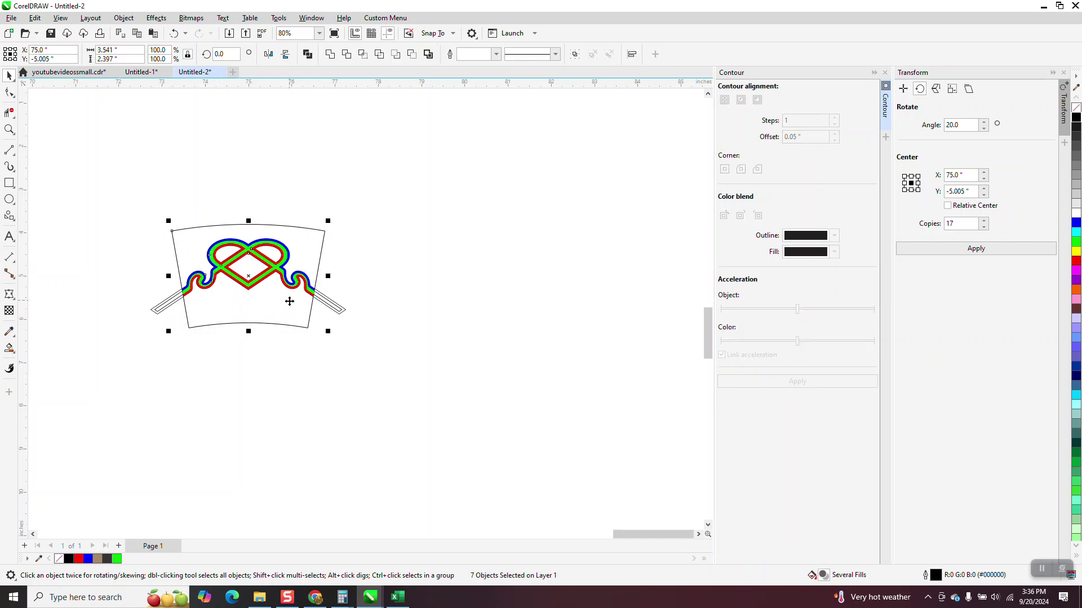
{"action": "key", "text": "Left"}
{"action": "scroll", "coordinate": [400, 292], "scroll_direction": "down", "scroll_amount": 1}
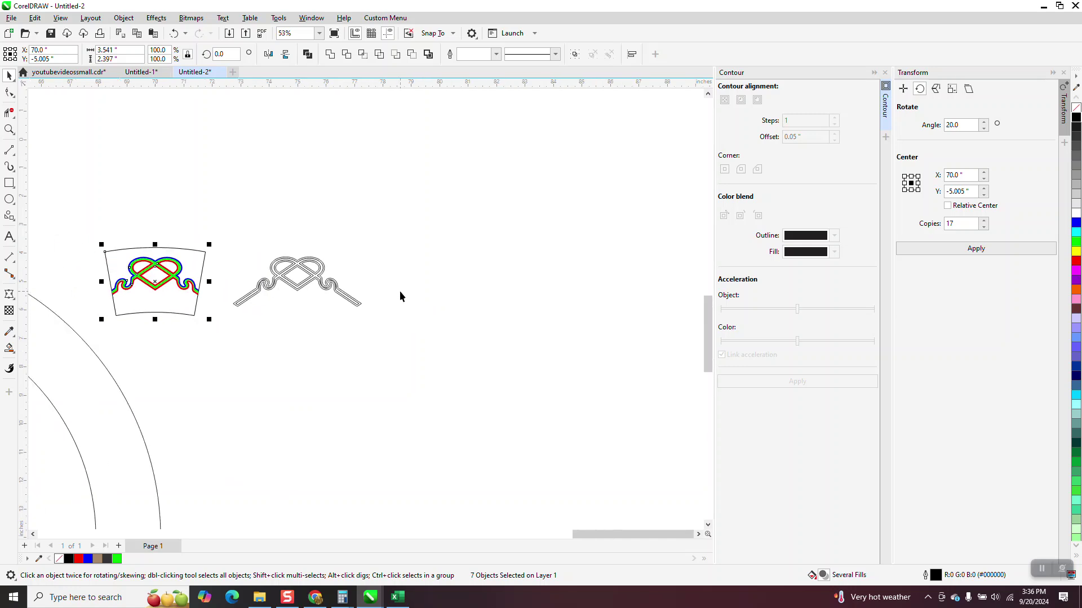
{"action": "left_click", "coordinate": [289, 222]}
{"action": "left_click", "coordinate": [203, 262]}
{"action": "key", "text": "Right"}
- Try to combine the six coloured ornament pieces into one curve
{"action": "scroll", "coordinate": [216, 263], "scroll_direction": "down", "scroll_amount": 1}
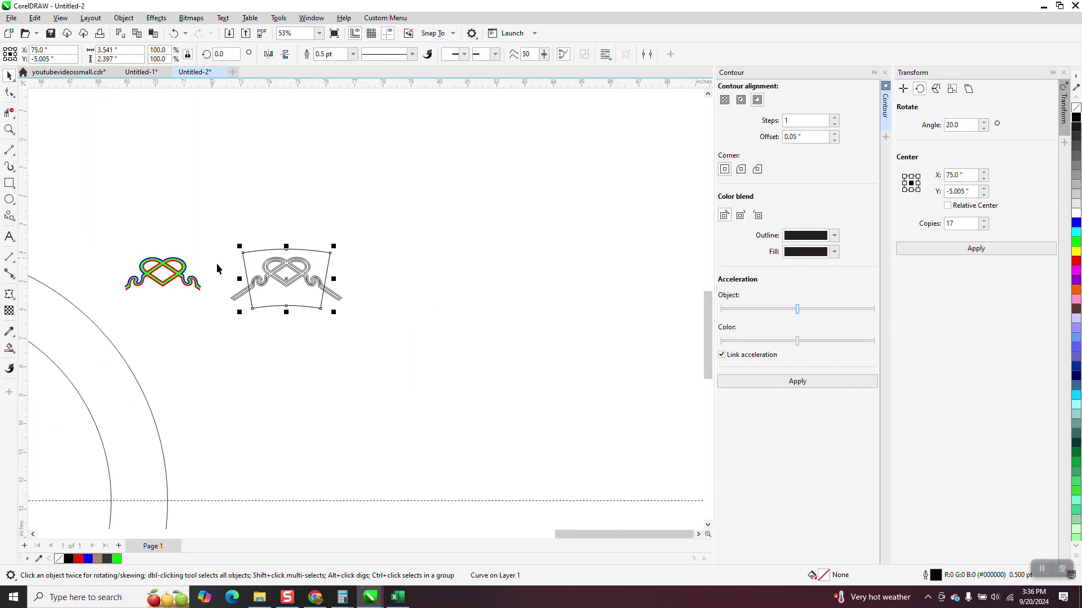
{"action": "scroll", "coordinate": [217, 268], "scroll_direction": "down", "scroll_amount": 2}
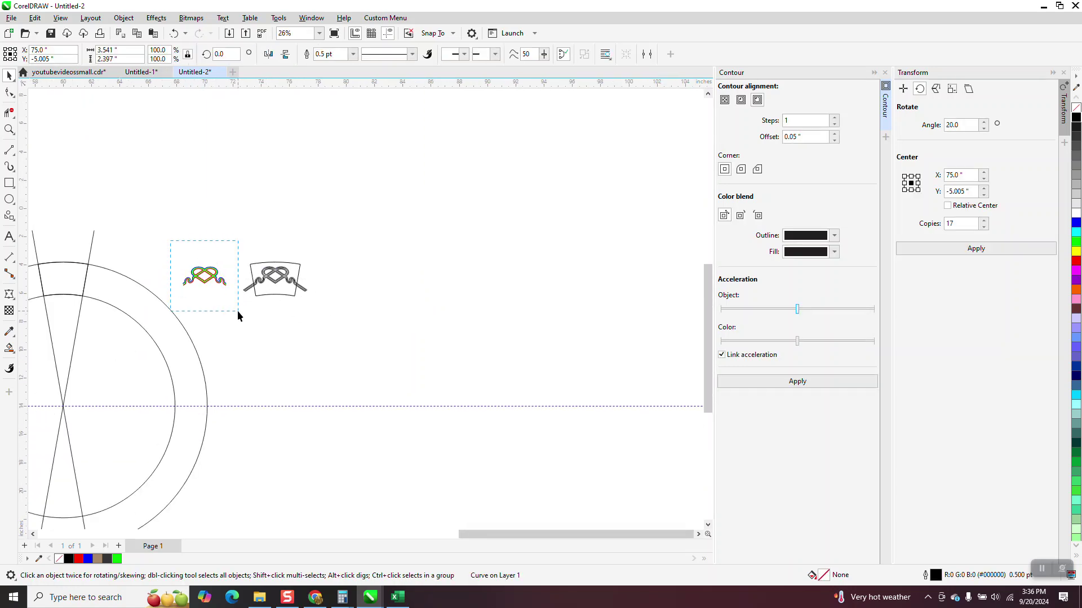
{"action": "left_click_drag", "start_coordinate": [238, 316], "coordinate": [238, 315]}
{"action": "left_click", "coordinate": [123, 18]}
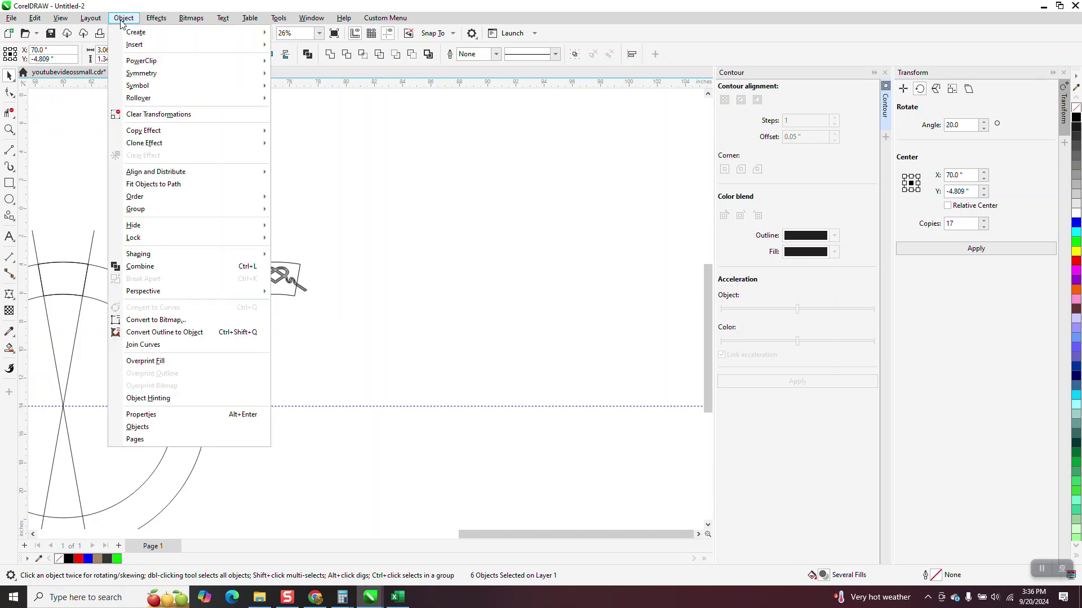
{"action": "left_click", "coordinate": [149, 267]}
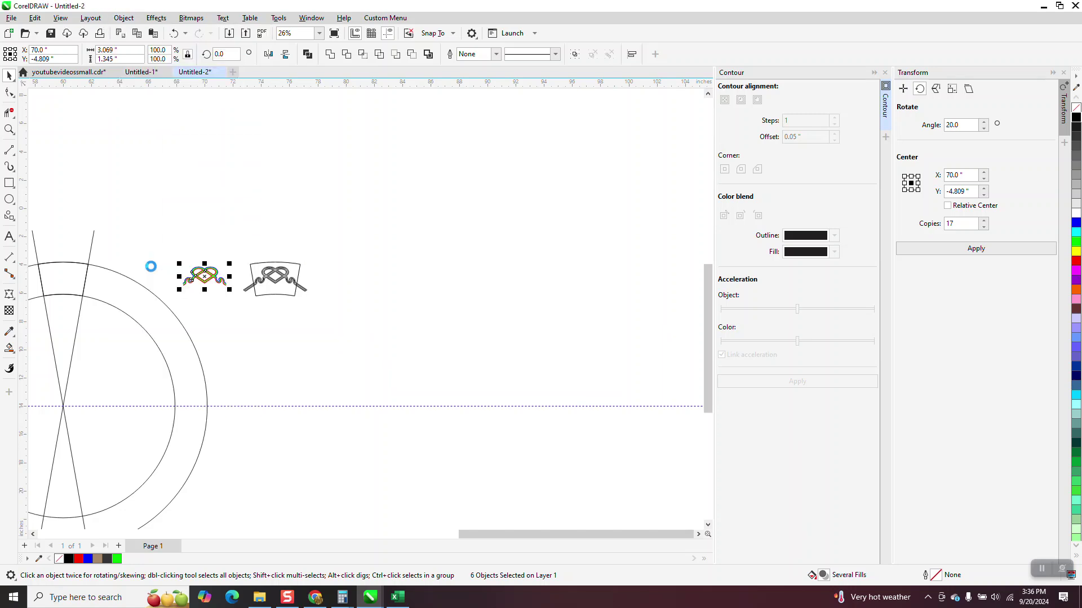
{"action": "left_click", "coordinate": [9, 129]}
{"action": "left_click_drag", "start_coordinate": [138, 240], "coordinate": [311, 337]}
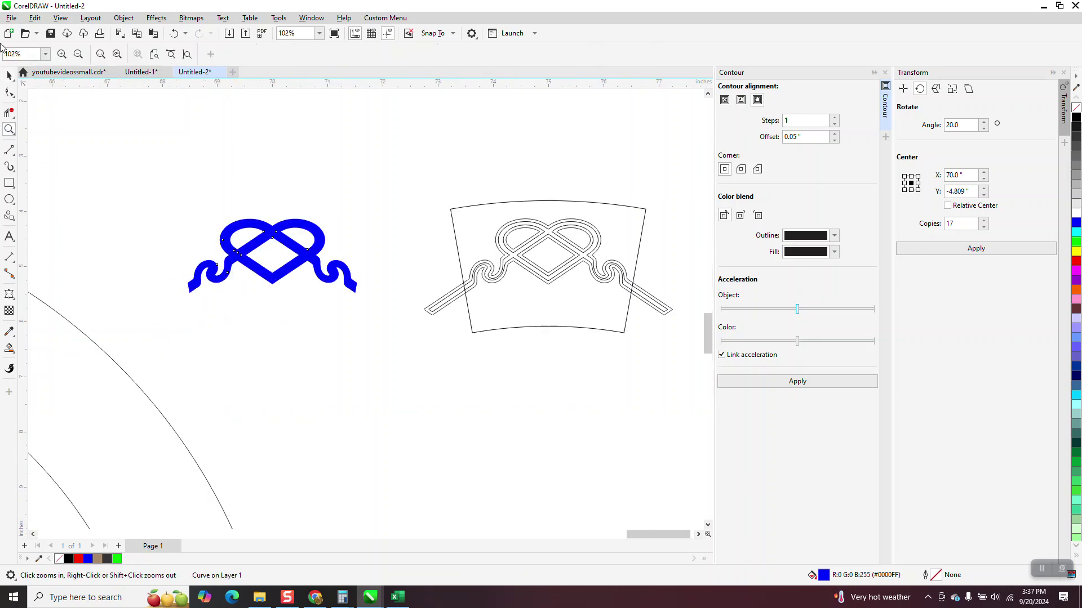
{"action": "left_click", "coordinate": [9, 75]}
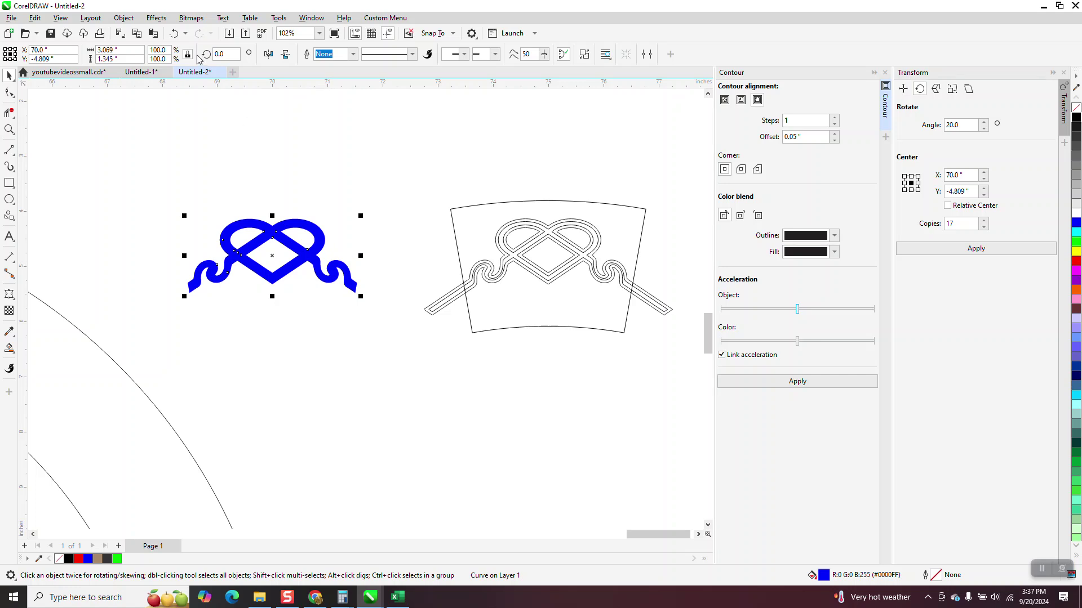
{"action": "left_click", "coordinate": [174, 33]}
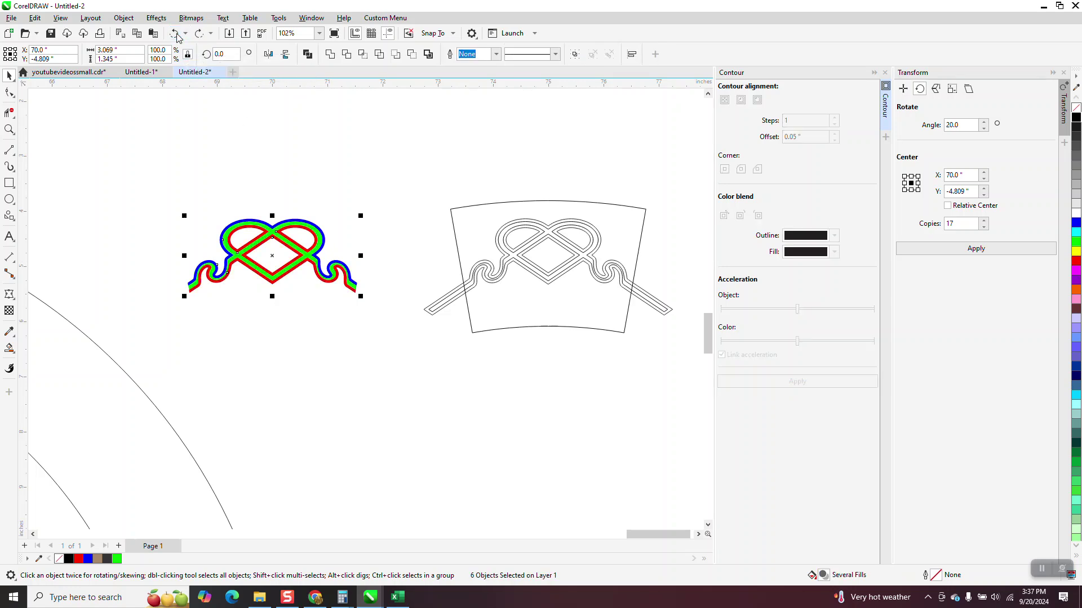
- Group the six coloured ornament pieces and move the group left to X 65 inches, just clear of the circle's ring segment
{"action": "left_click", "coordinate": [129, 19]}
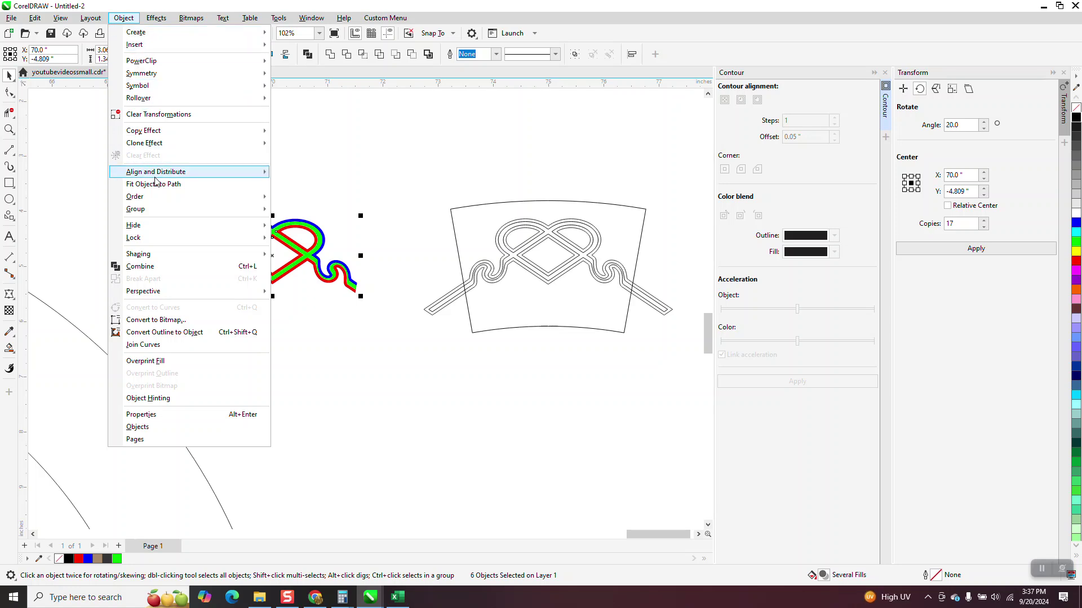
{"action": "mouse_move", "coordinate": [159, 210]}
{"action": "left_click", "coordinate": [297, 211]}
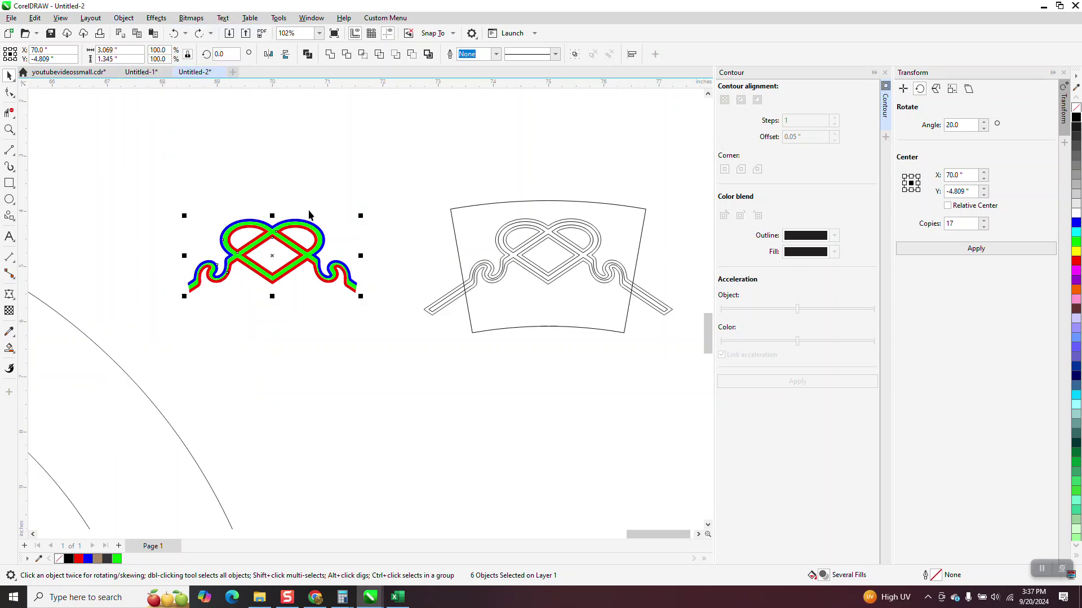
{"action": "scroll", "coordinate": [301, 263], "scroll_direction": "down", "scroll_amount": 6}
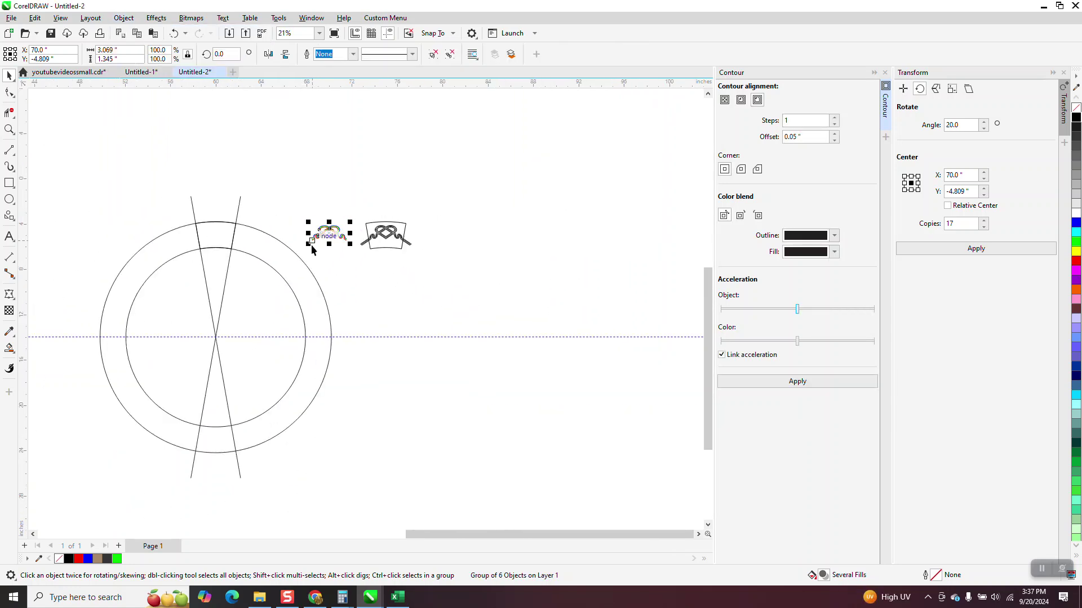
{"action": "key", "text": "Left"}
{"action": "key", "text": "Left"}
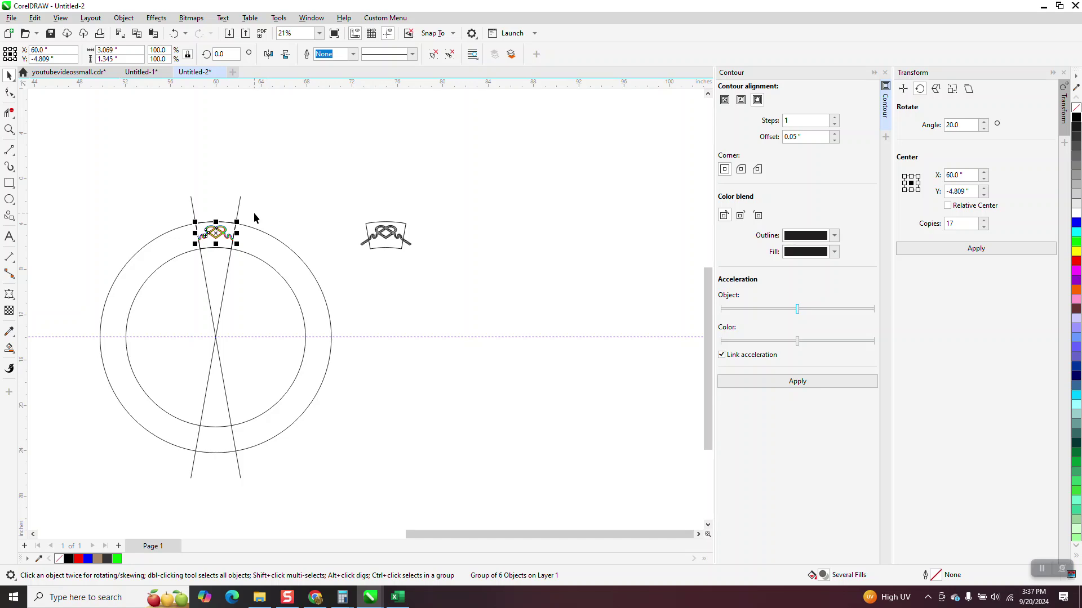
{"action": "key", "text": "Right"}
- Delete the construction circles, crossing lines and ring segment with virtual segment deletion, and remove the leftover curve fragment at the coloured ornament
{"action": "left_click", "coordinate": [222, 225]}
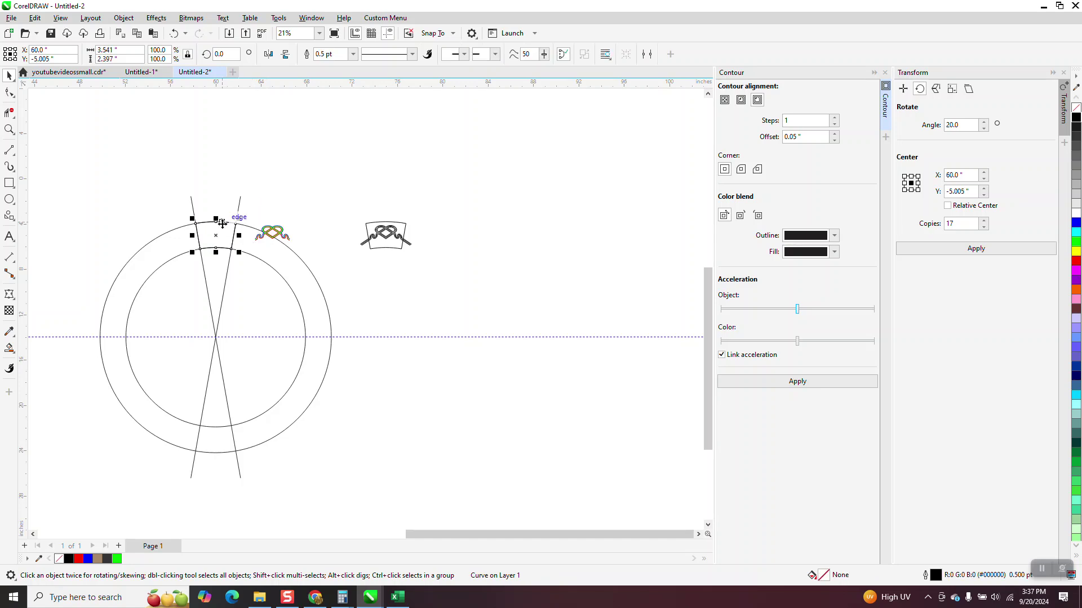
{"action": "left_click", "coordinate": [244, 162]}
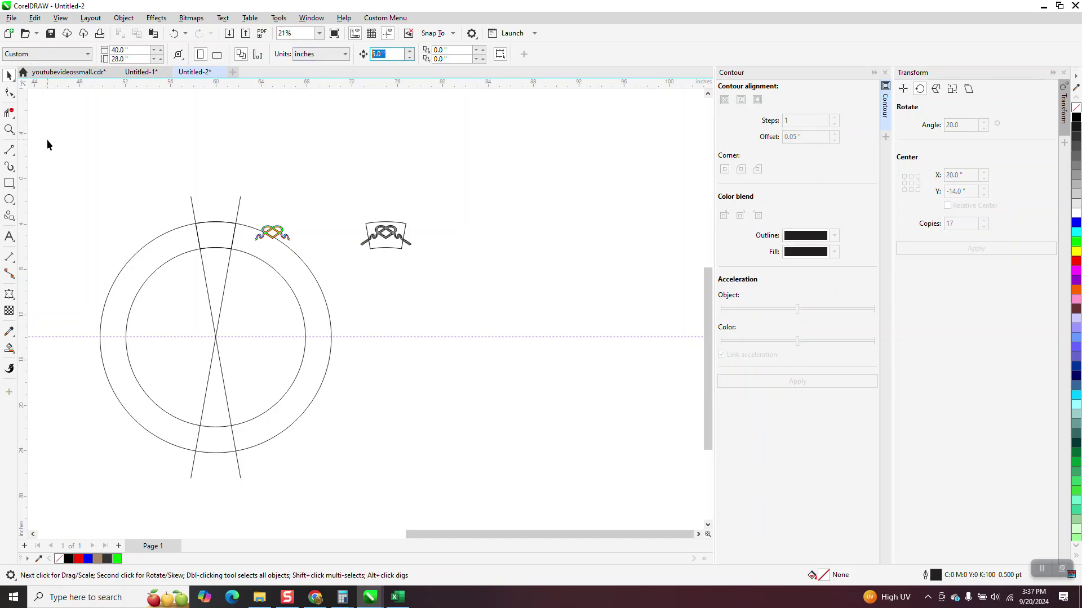
{"action": "left_click", "coordinate": [9, 112]}
{"action": "left_click_drag", "start_coordinate": [111, 179], "coordinate": [240, 352]}
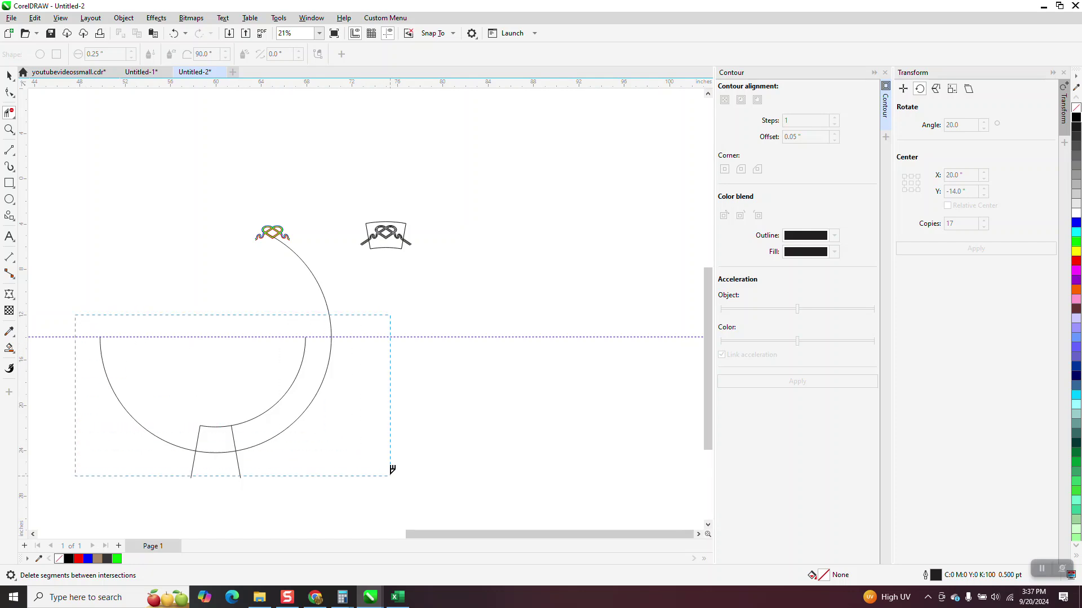
{"action": "left_click_drag", "start_coordinate": [392, 469], "coordinate": [390, 474]}
{"action": "left_click", "coordinate": [9, 76]}
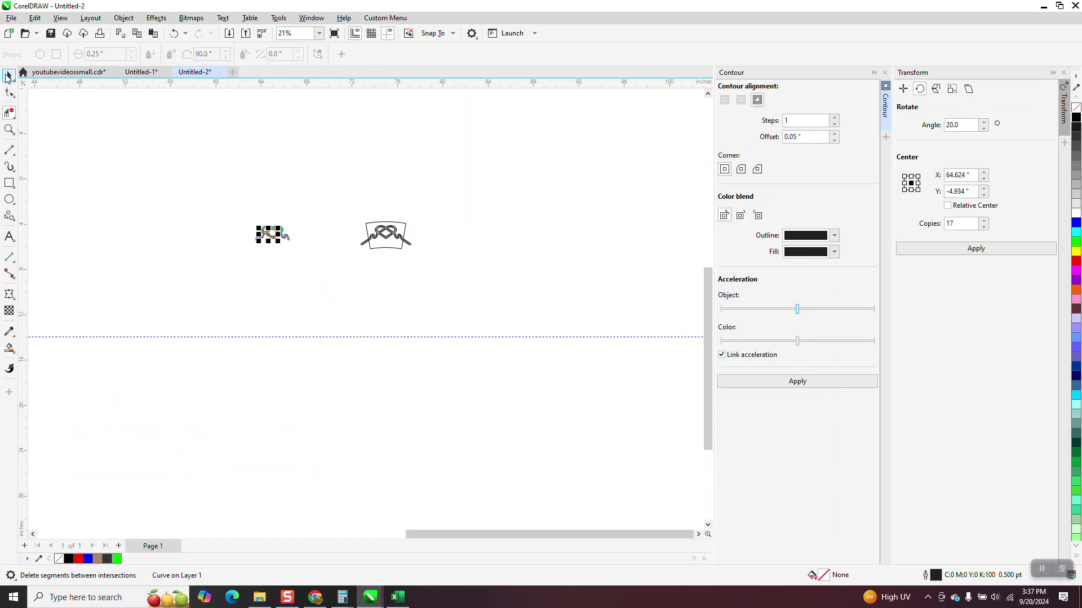
{"action": "key", "text": "Left"}
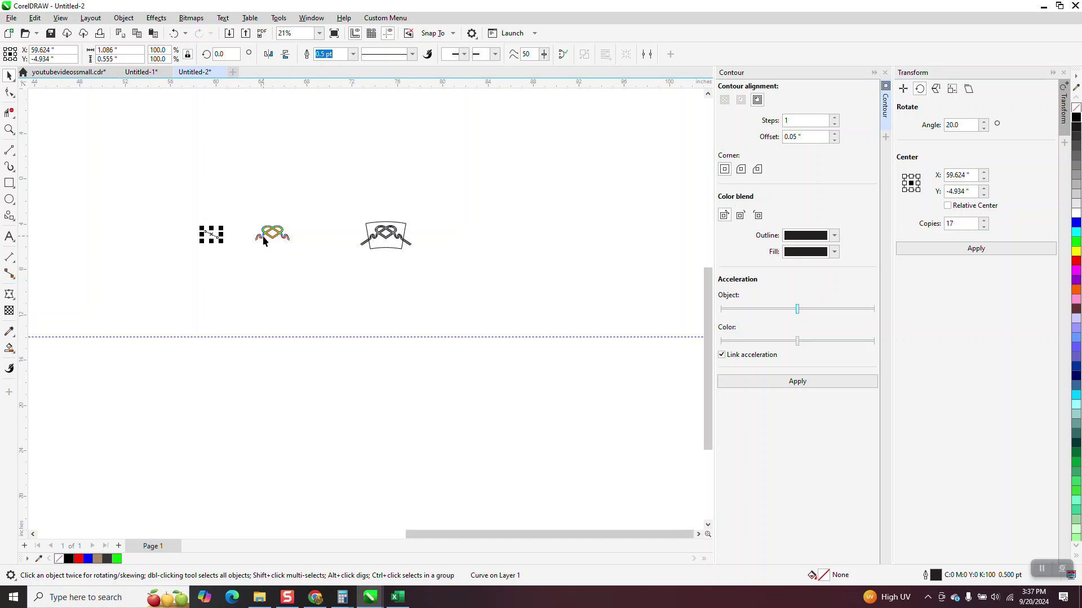
{"action": "key", "text": "Delete"}
- Move the grouped coloured ornament left to X 20 inches, centred on the page's vertical guideline
{"action": "left_click_drag", "start_coordinate": [231, 203], "coordinate": [324, 280]}
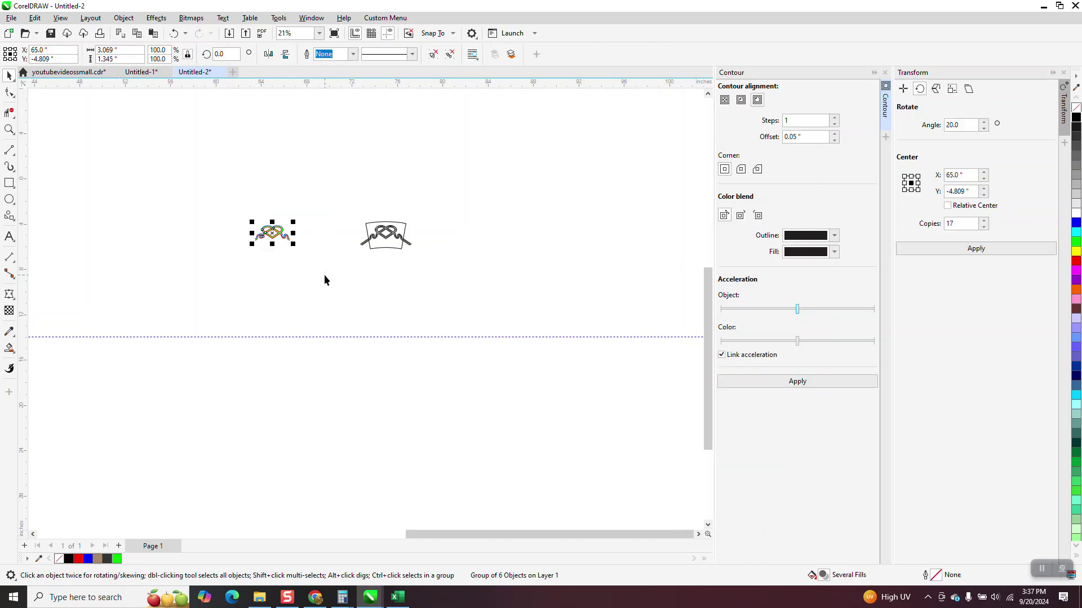
{"action": "key", "text": "Left"}
{"action": "scroll", "coordinate": [324, 280], "scroll_direction": "down", "scroll_amount": 2}
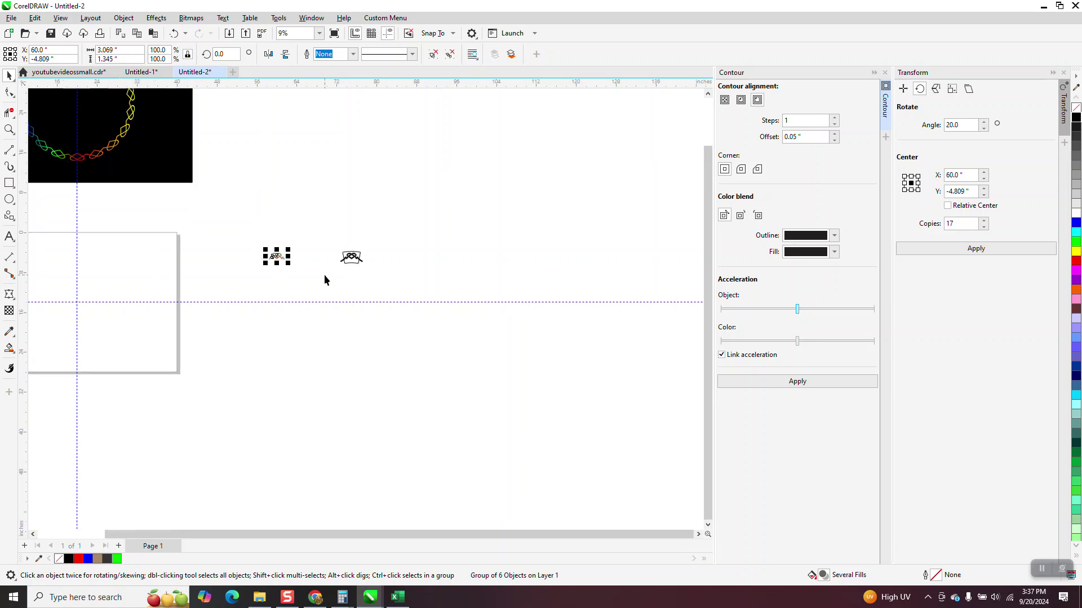
{"action": "key", "text": "Left"}
{"action": "key", "text": "Left"}
{"action": "key", "text": "Left"}
{"action": "key", "text": "Left"}
{"action": "key", "text": "Left"}
{"action": "key", "text": "Left"}
{"action": "key", "text": "Left"}
{"action": "key", "text": "Left"}
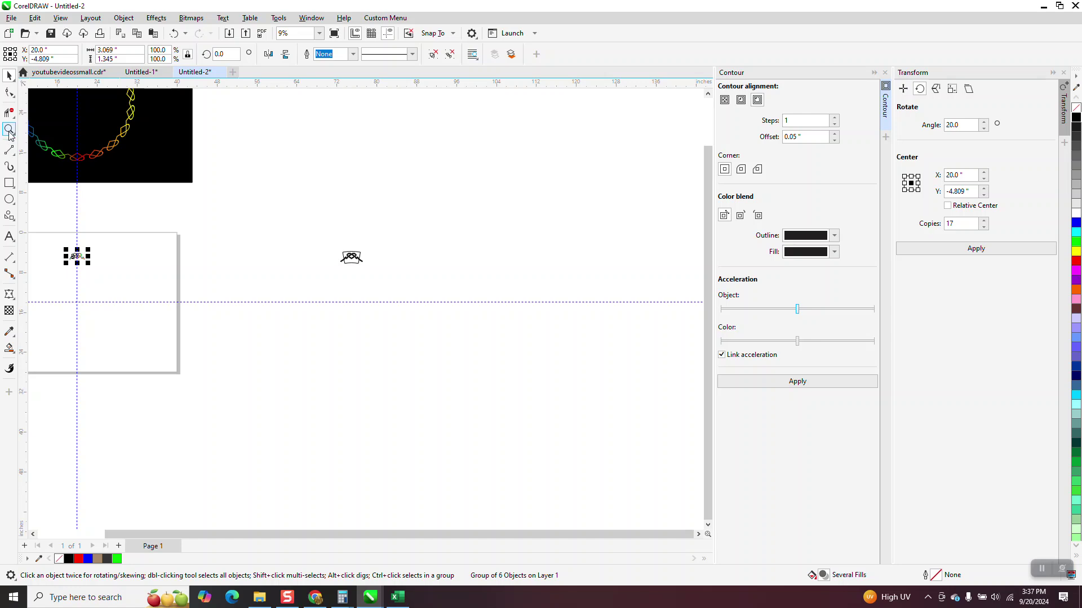
- Move the coloured ornament group's rotation centre to the page centre at X 20, Y -14 inches, and rotate 17 copies by 20 degrees
{"action": "left_click", "coordinate": [9, 130]}
{"action": "left_click_drag", "start_coordinate": [60, 237], "coordinate": [232, 320]}
{"action": "scroll", "coordinate": [254, 285], "scroll_direction": "down", "scroll_amount": 1}
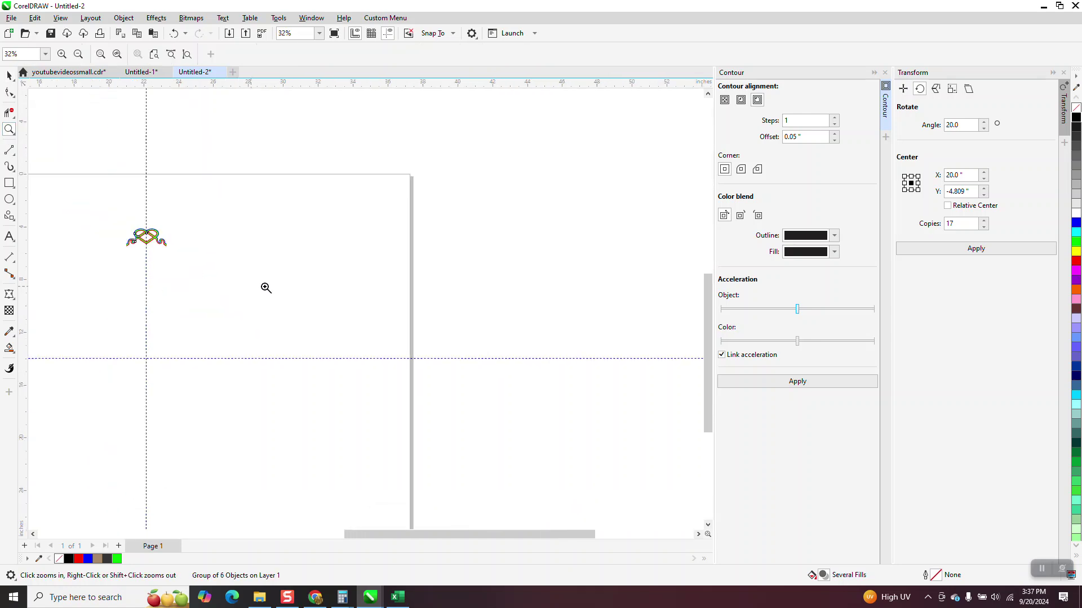
{"action": "left_click_drag", "start_coordinate": [96, 210], "coordinate": [280, 302]}
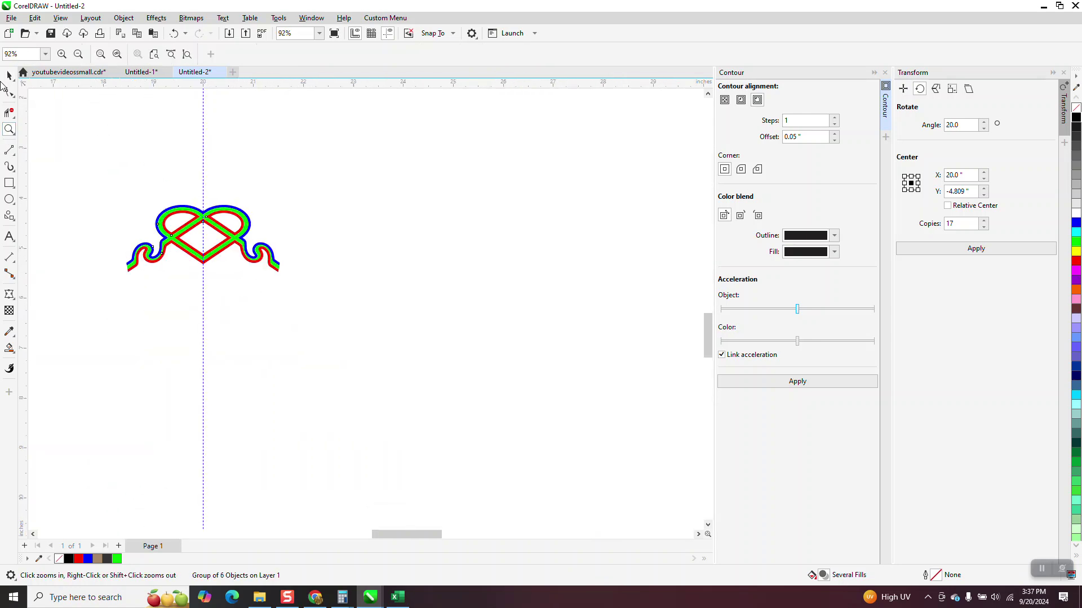
{"action": "left_click", "coordinate": [9, 76]}
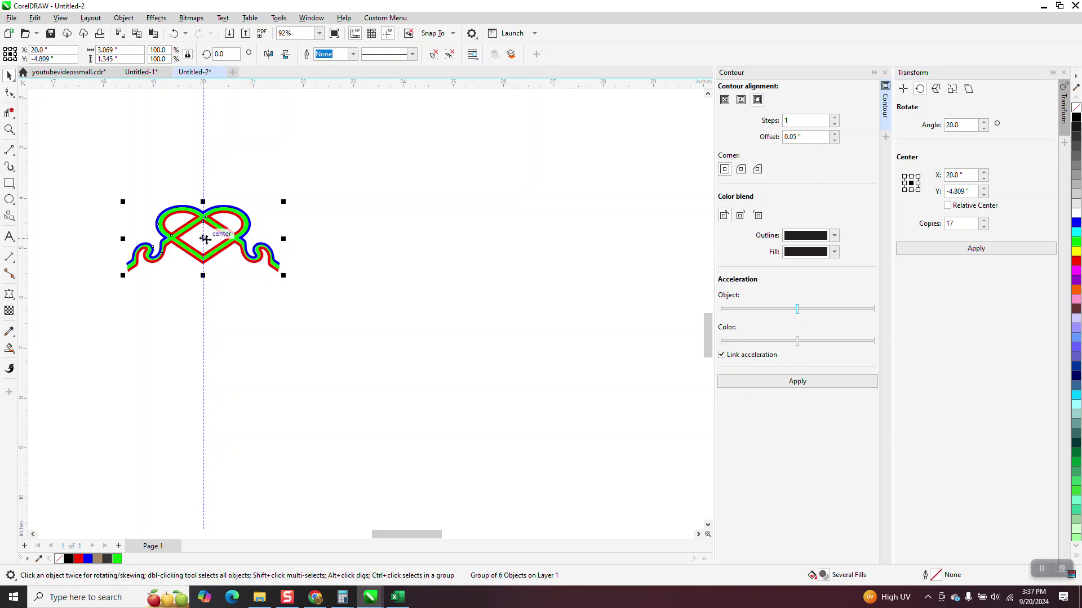
{"action": "scroll", "coordinate": [206, 239], "scroll_direction": "down", "scroll_amount": 3}
{"action": "left_click", "coordinate": [213, 236]}
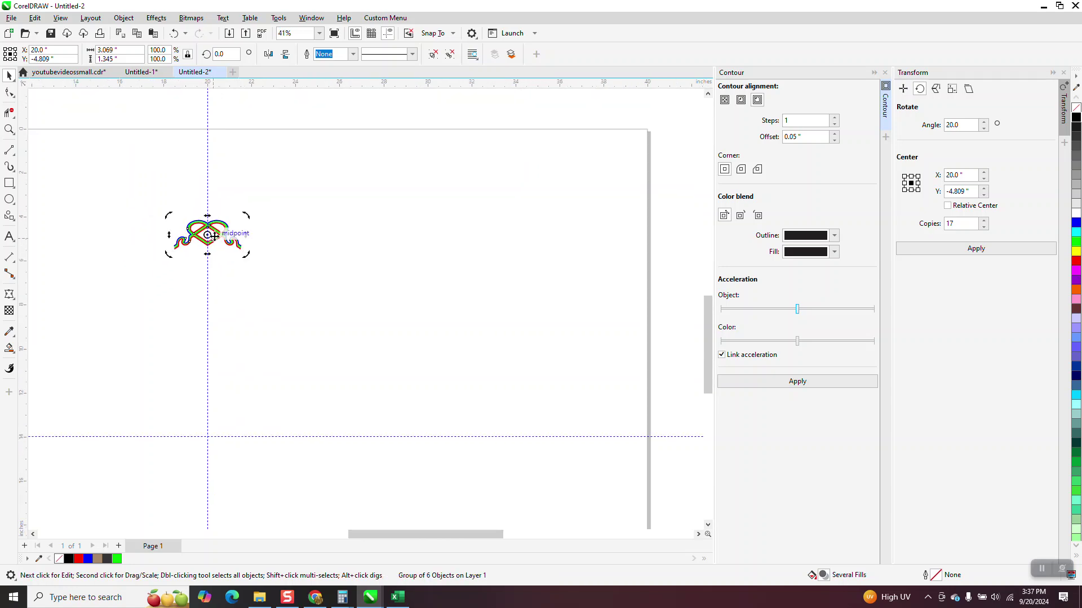
{"action": "left_click_drag", "start_coordinate": [213, 236], "coordinate": [205, 432]}
{"action": "left_click", "coordinate": [980, 252]}
{"action": "scroll", "coordinate": [646, 206], "scroll_direction": "down", "scroll_amount": 1}
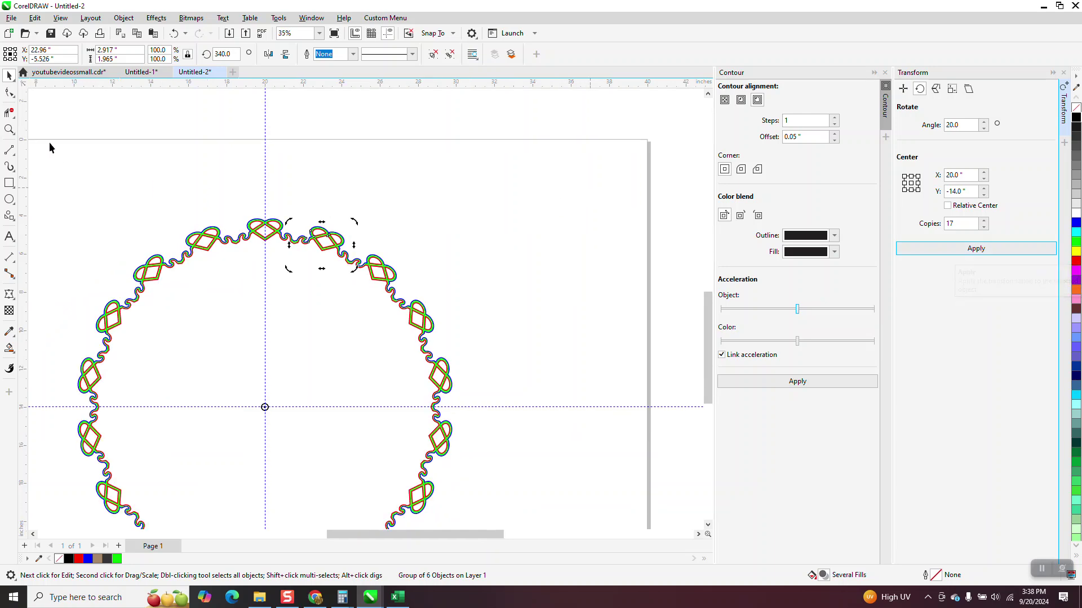
- Examine the joins between neighbouring ornaments along the upper part of the ring, checking the three contour colours
{"action": "left_click", "coordinate": [9, 129]}
{"action": "left_click_drag", "start_coordinate": [150, 194], "coordinate": [402, 314]}
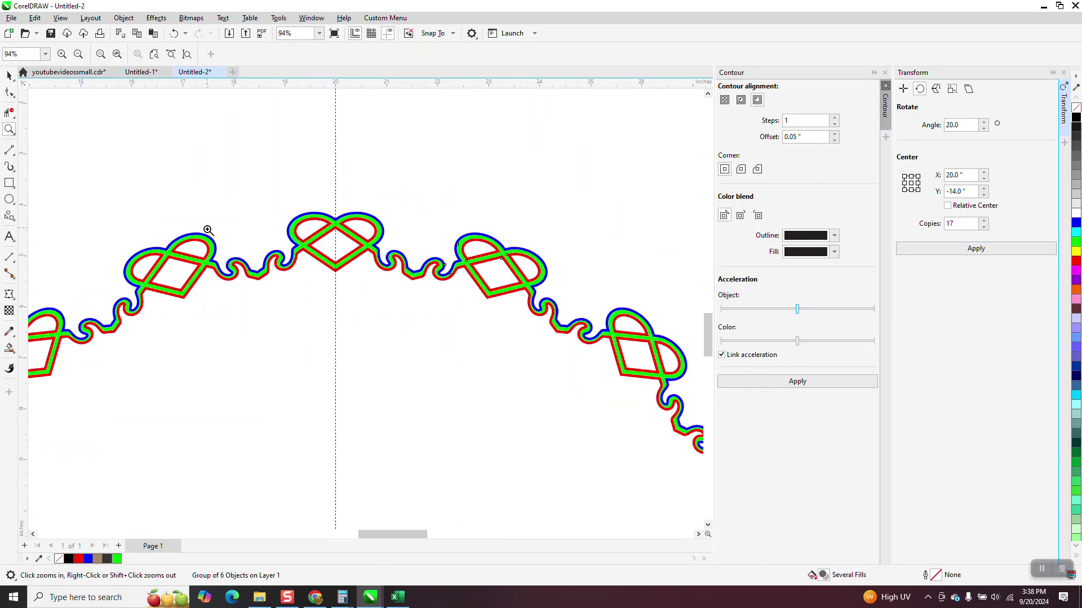
{"action": "left_click_drag", "start_coordinate": [207, 230], "coordinate": [306, 298]}
{"action": "right_click", "coordinate": [297, 285]}
{"action": "scroll", "coordinate": [297, 285], "scroll_direction": "down", "scroll_amount": 10}
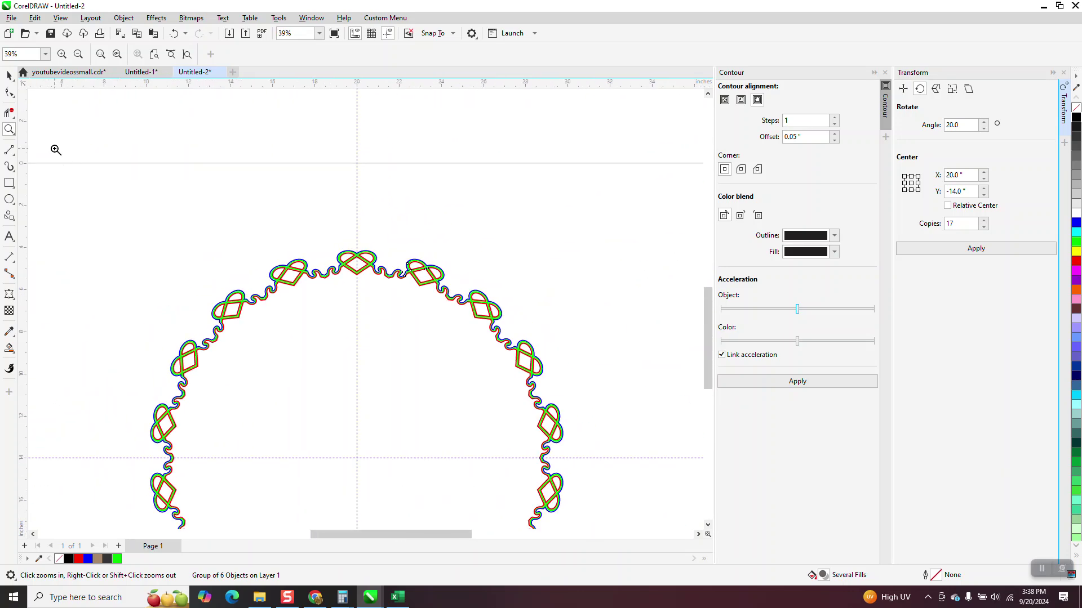
{"action": "left_click_drag", "start_coordinate": [306, 235], "coordinate": [417, 320]}
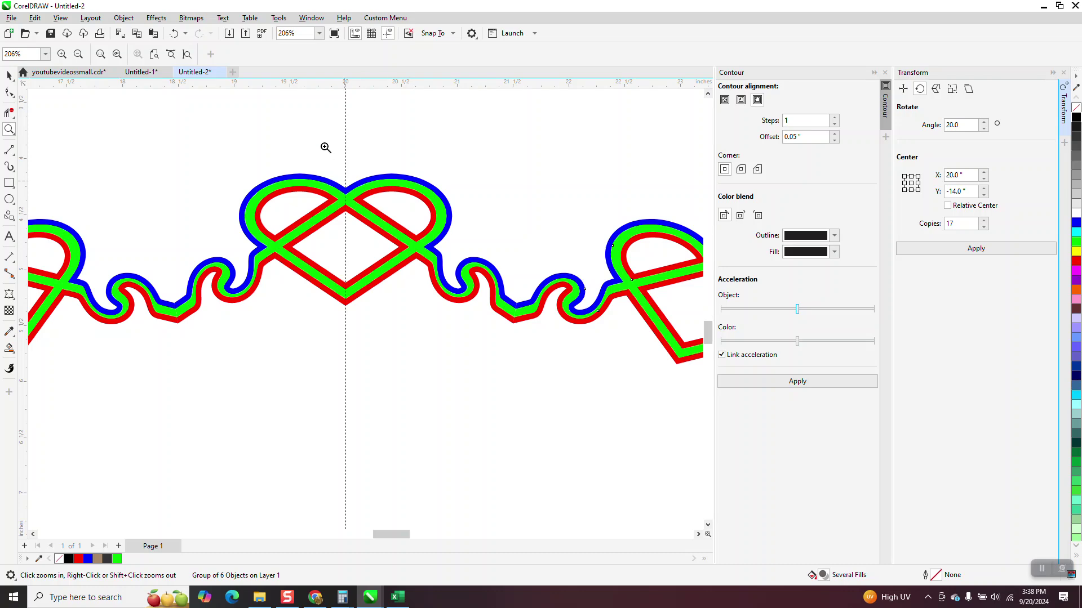
{"action": "scroll", "coordinate": [325, 147], "scroll_direction": "down", "scroll_amount": 14}
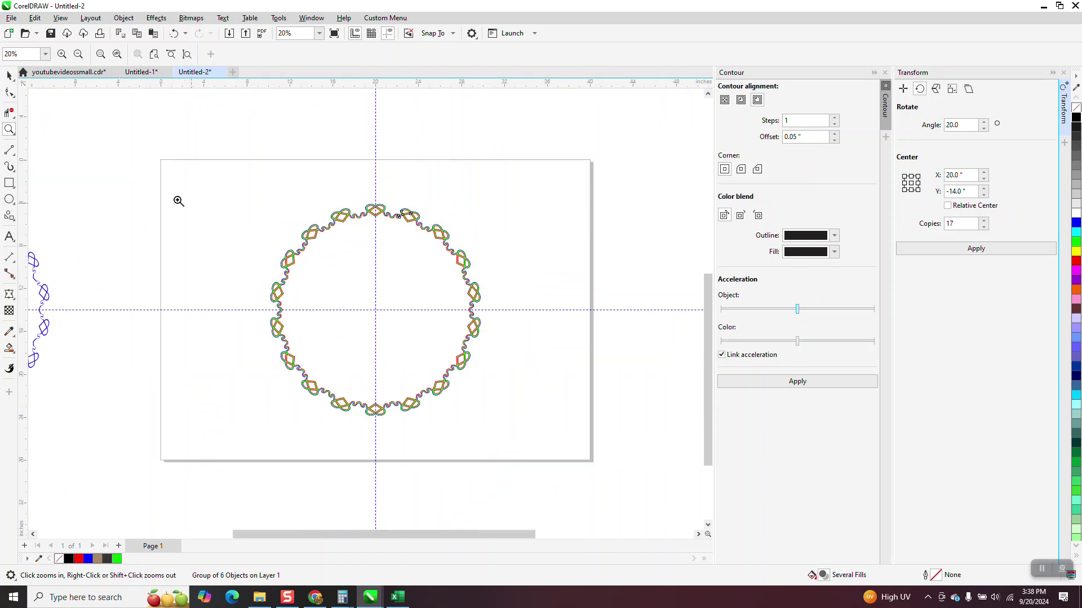
- Try to merge all 18 ornament groups of the ring into a single curve
{"action": "left_click", "coordinate": [9, 75]}
{"action": "left_click_drag", "start_coordinate": [175, 165], "coordinate": [249, 242]}
{"action": "left_click_drag", "start_coordinate": [534, 415], "coordinate": [535, 417]}
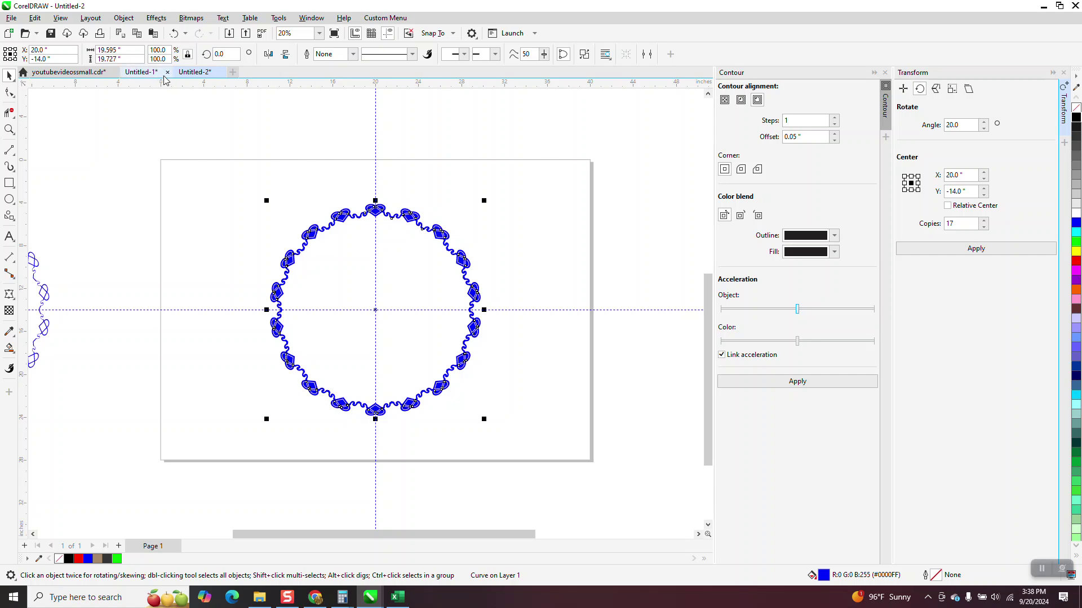
{"action": "left_click", "coordinate": [174, 34]}
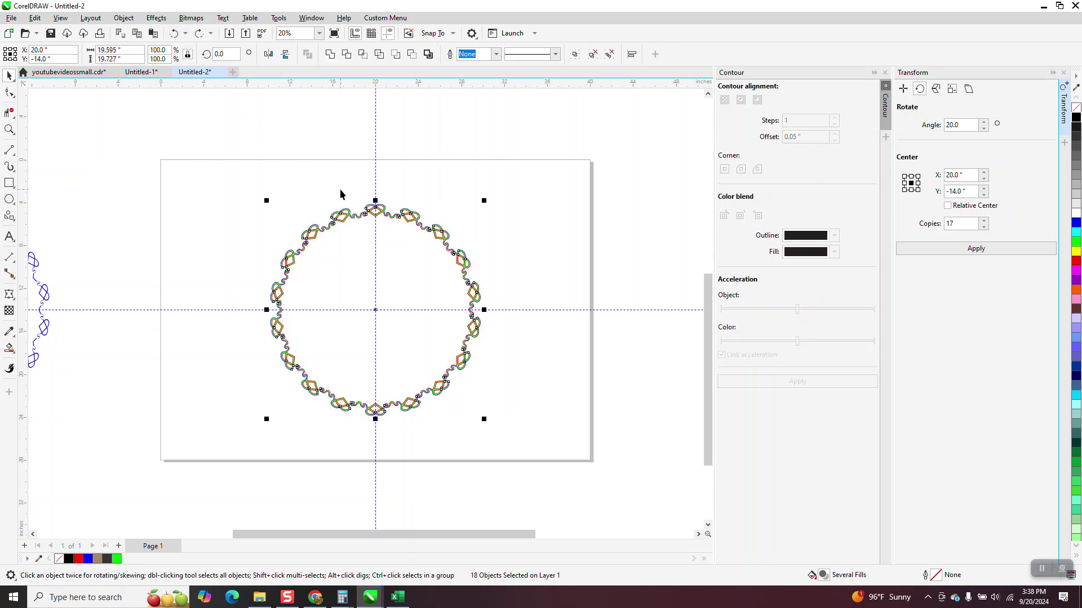
- Group the 18 coloured ornaments of the ring into one object
{"action": "left_click_drag", "start_coordinate": [228, 172], "coordinate": [486, 385]}
{"action": "left_click", "coordinate": [123, 18]}
{"action": "mouse_move", "coordinate": [135, 214]}
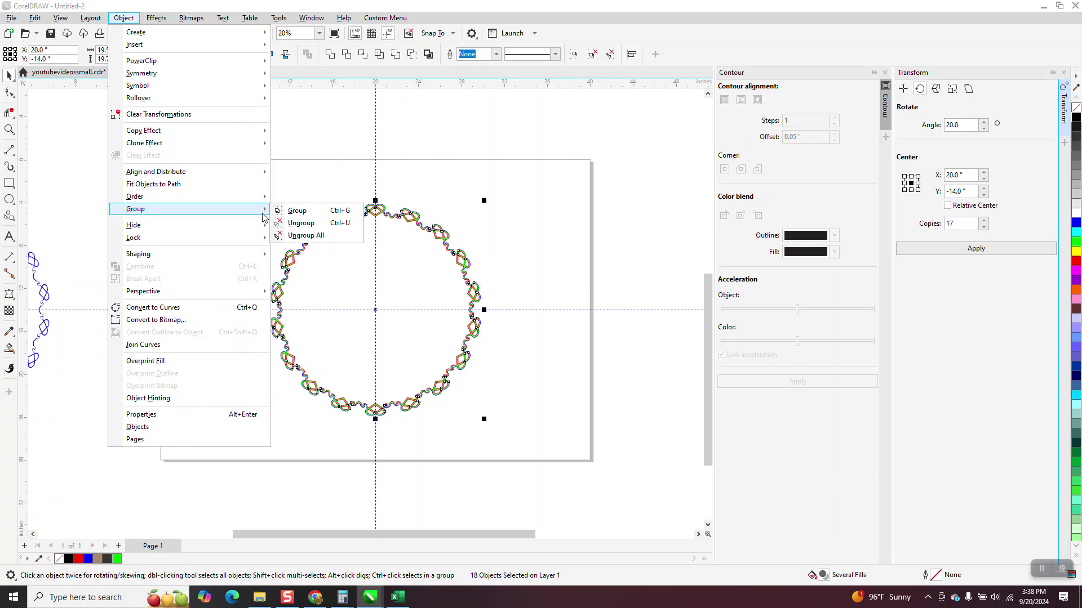
{"action": "left_click", "coordinate": [299, 210]}
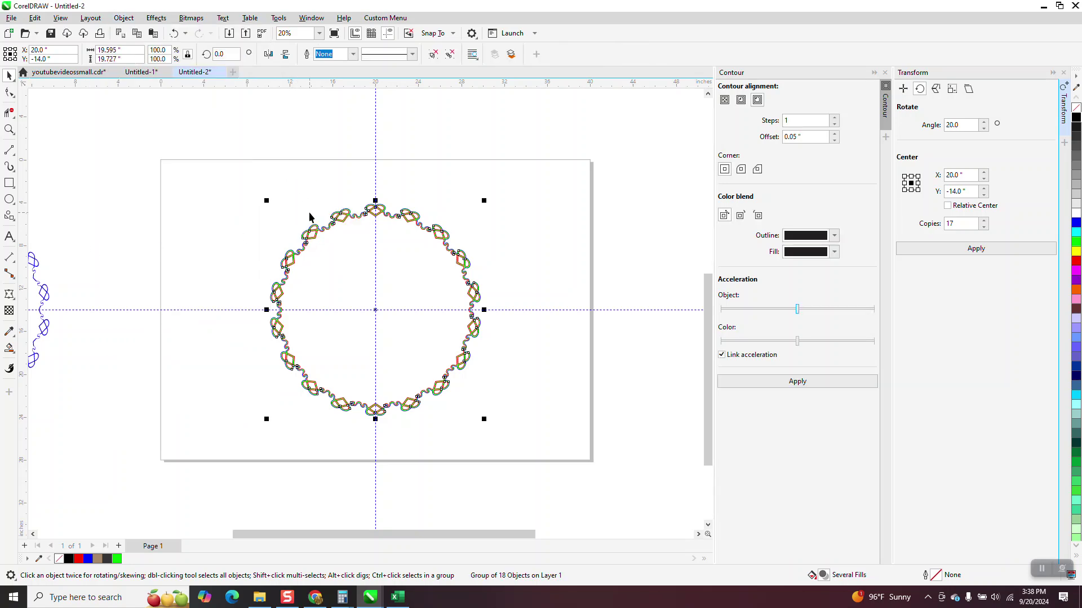
- Move the black rectangle down behind the ornament ring to X 18.746, Y -12.475 inches, and inspect the ring's colours against it
{"action": "scroll", "coordinate": [205, 248], "scroll_direction": "down", "scroll_amount": 3}
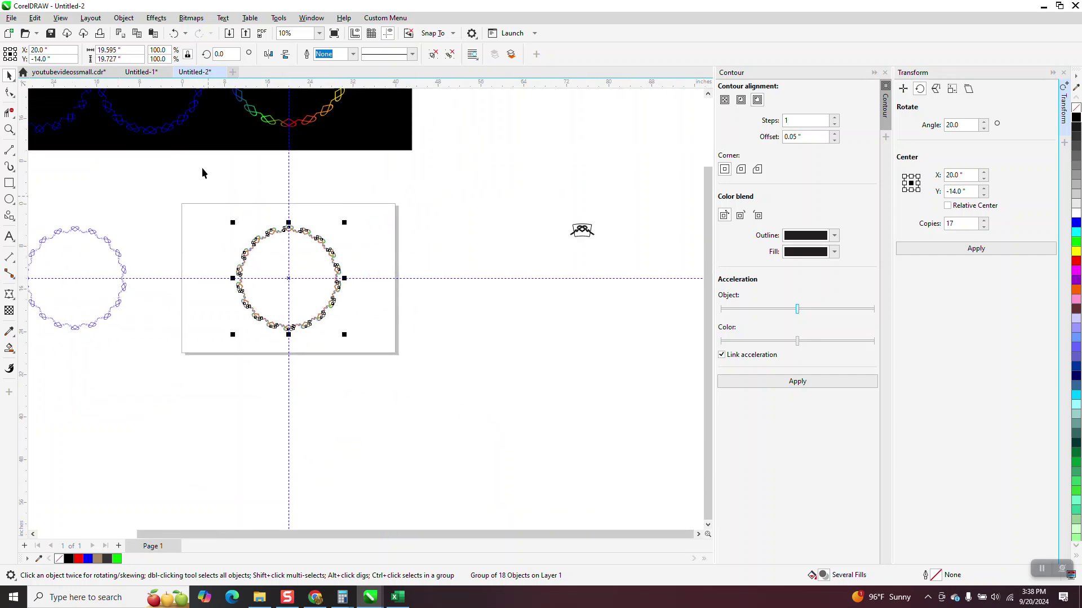
{"action": "left_click", "coordinate": [309, 322]}
{"action": "left_click_drag", "start_coordinate": [308, 322], "coordinate": [320, 348]}
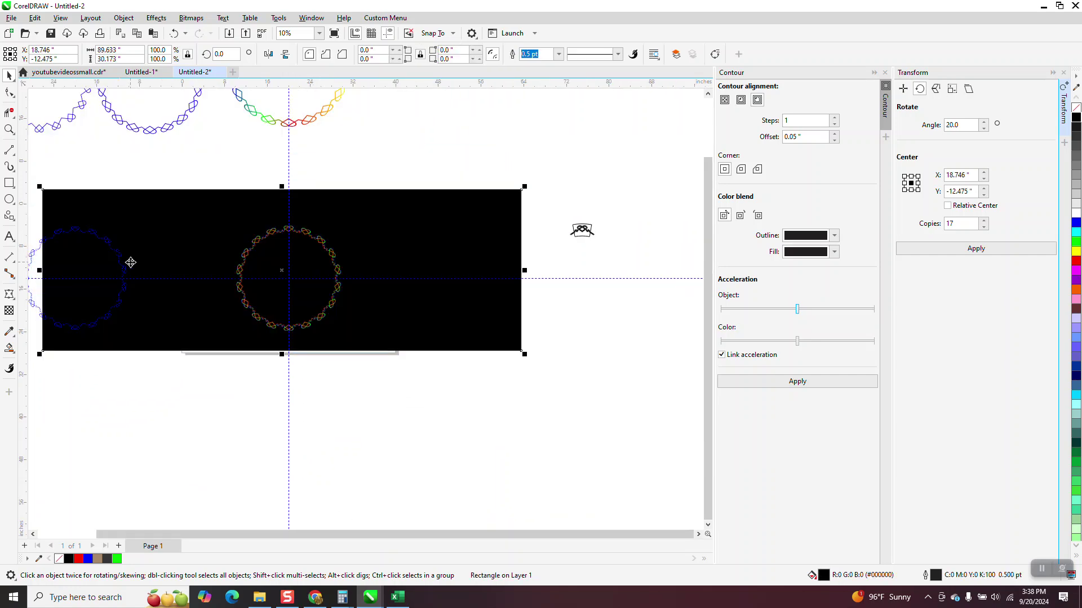
{"action": "left_click", "coordinate": [9, 129]}
{"action": "left_click_drag", "start_coordinate": [237, 216], "coordinate": [364, 281]}
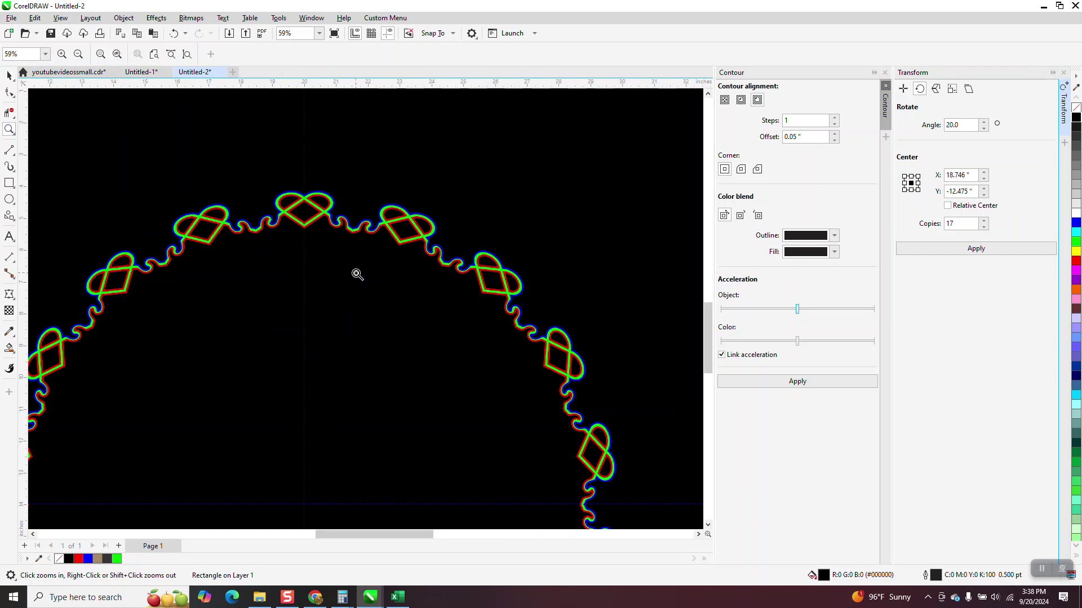
{"action": "left_click_drag", "start_coordinate": [282, 167], "coordinate": [416, 261]}
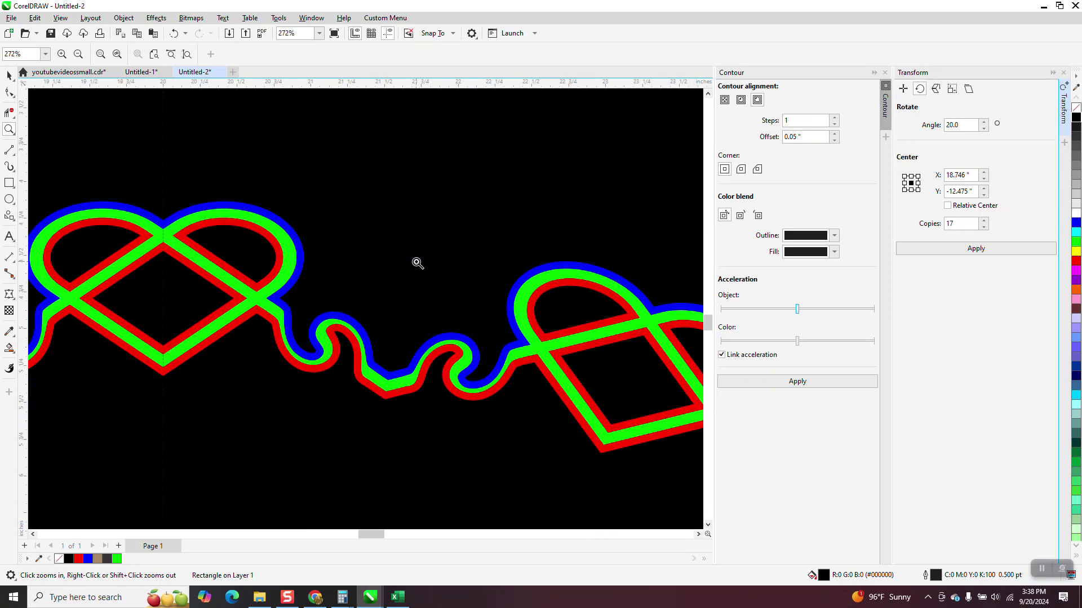
{"action": "scroll", "coordinate": [417, 263], "scroll_direction": "down", "scroll_amount": 5}
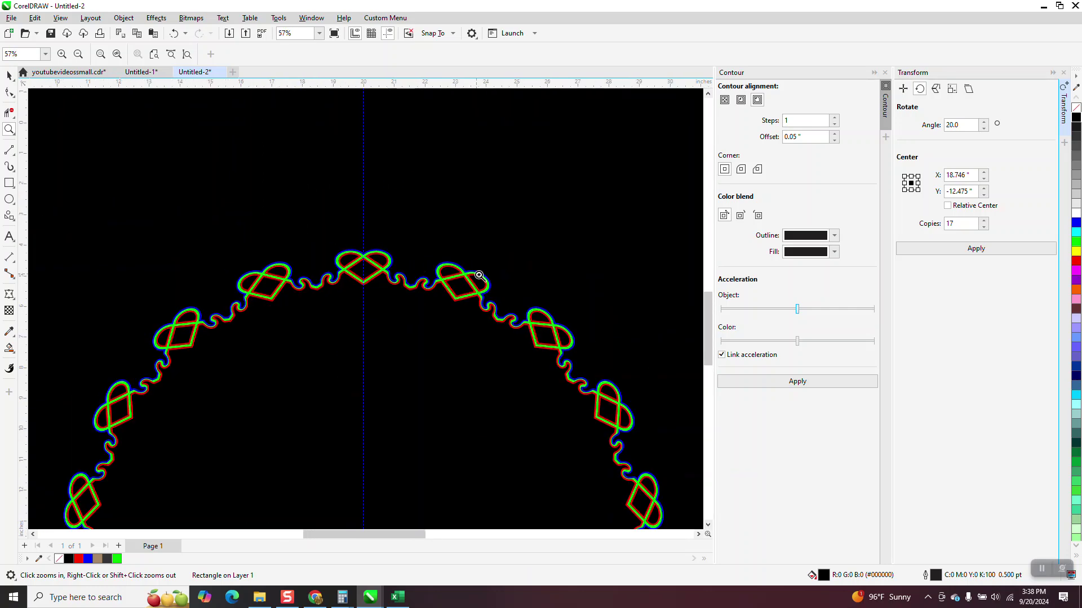